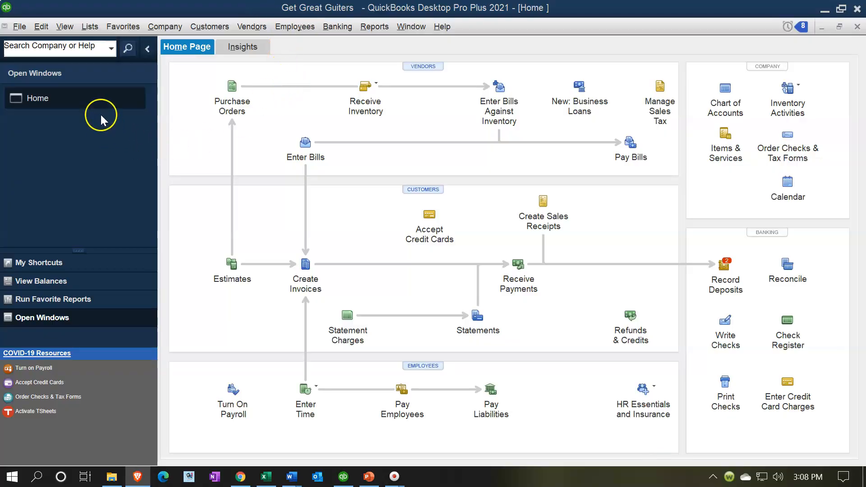
- Show the open window list and run the standard balance sheet report as of 02/28/2021
click(65, 28)
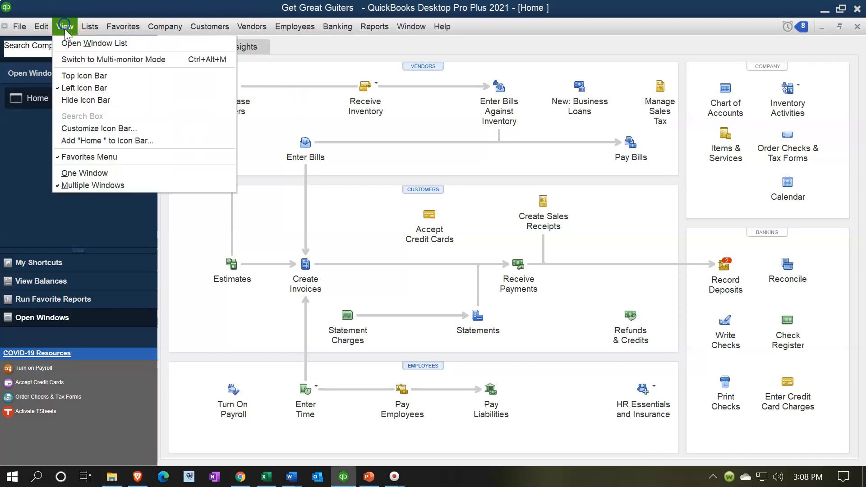
click(71, 44)
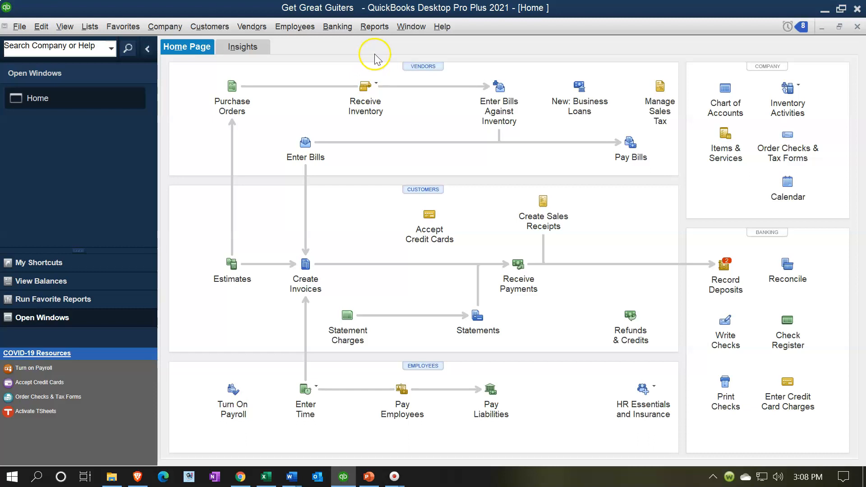
click(374, 28)
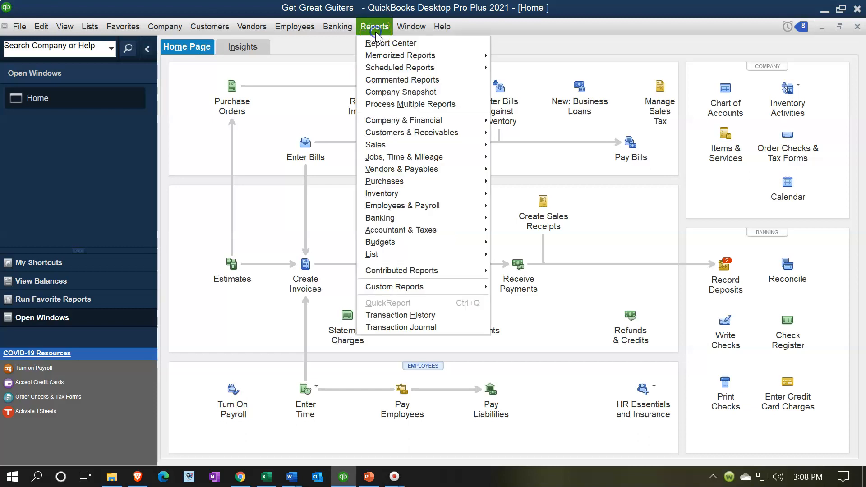
mouse_move(471, 126)
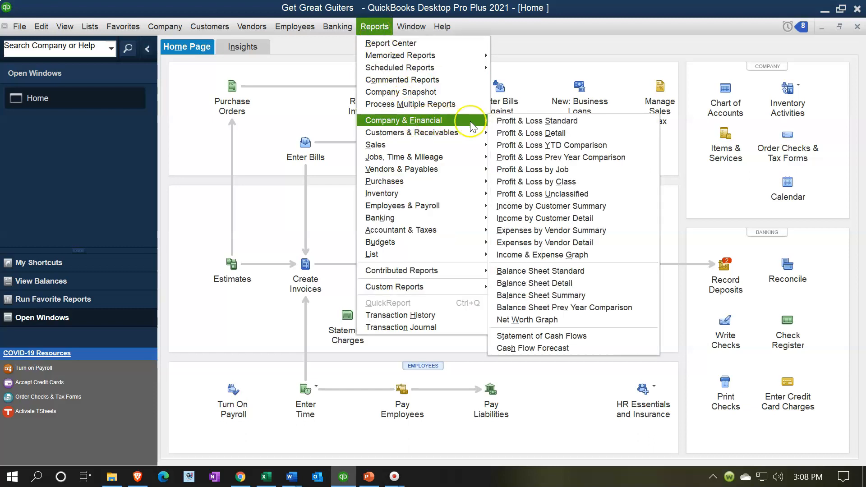
click(551, 270)
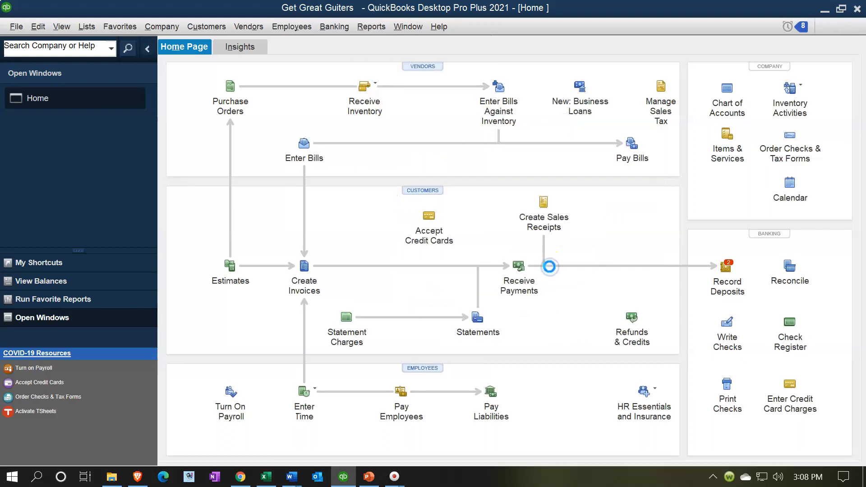
text(022821)
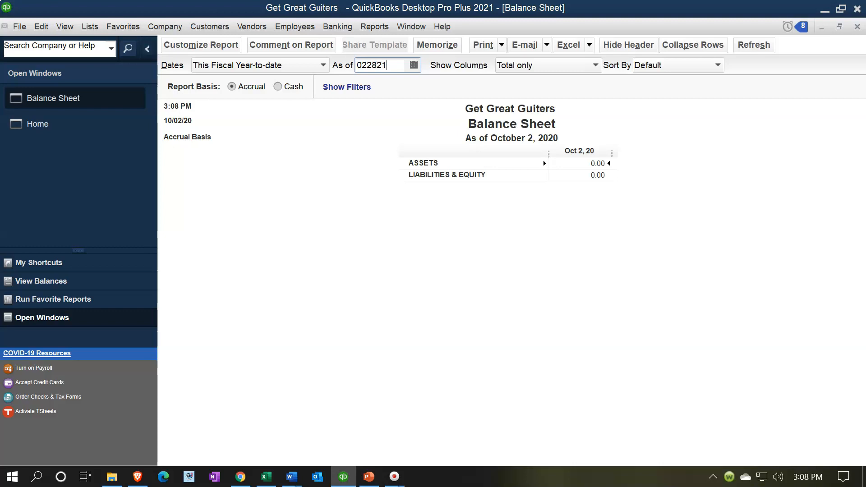
key(Tab)
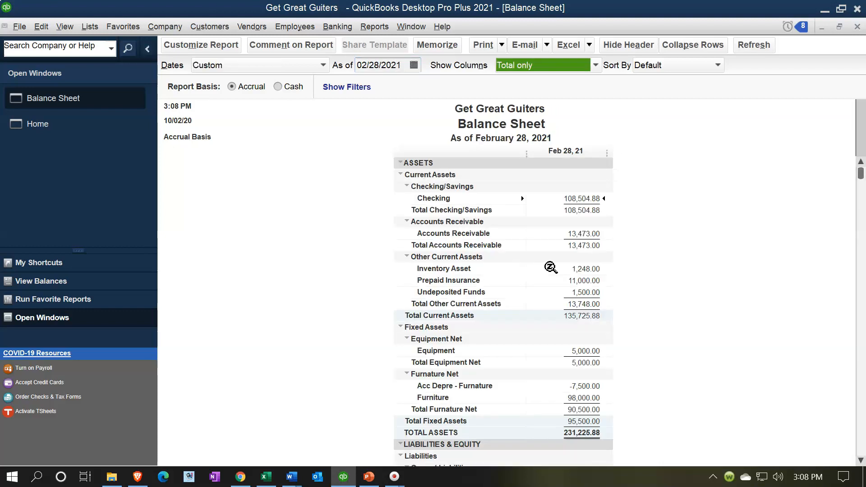
- Compare the balance sheet's Checking balance with the February bank statement in Excel, and return to QuickBooks
click(566, 195)
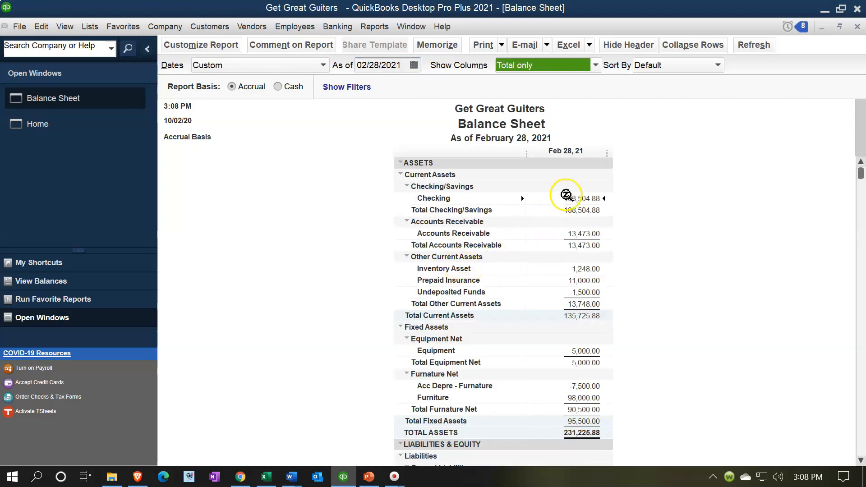
click(270, 477)
click(347, 350)
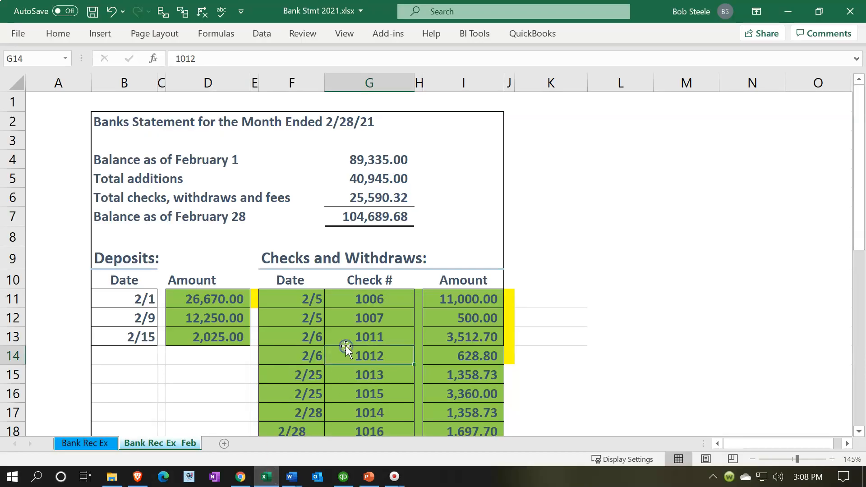
click(348, 346)
click(343, 477)
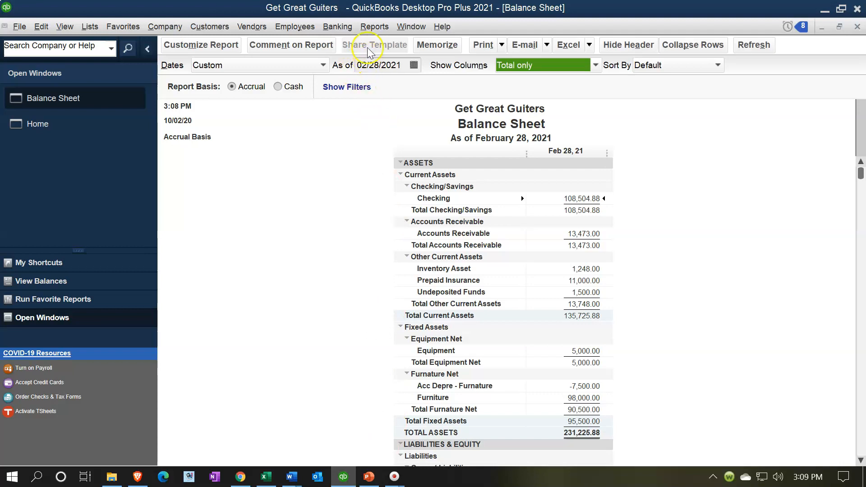
- Display the previous reconciliation Detail report for Checking, including transactions cleared at the time of reconciliation
click(366, 30)
click(394, 185)
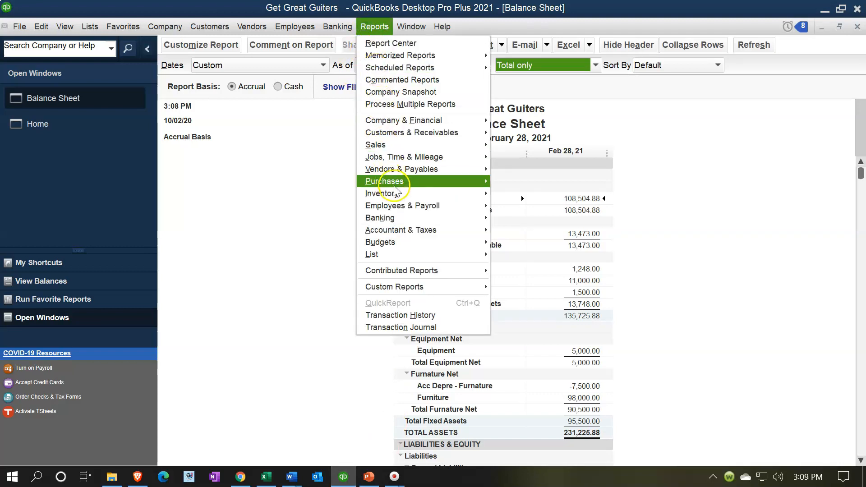
click(400, 218)
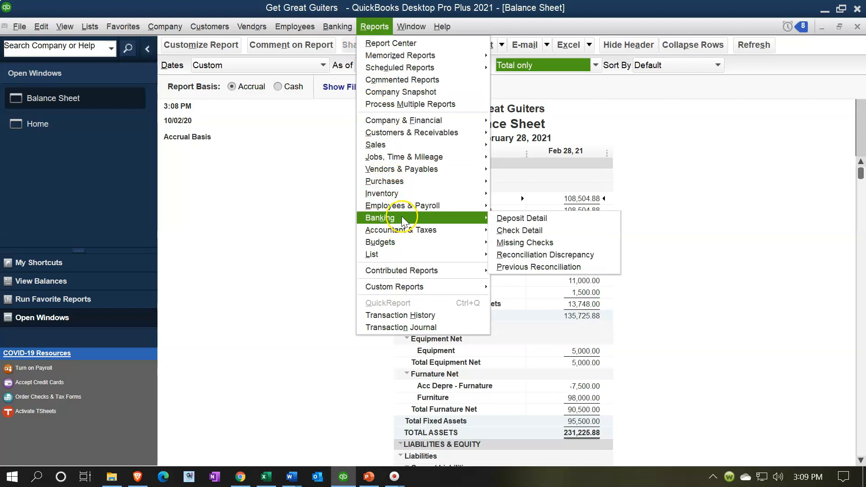
click(517, 266)
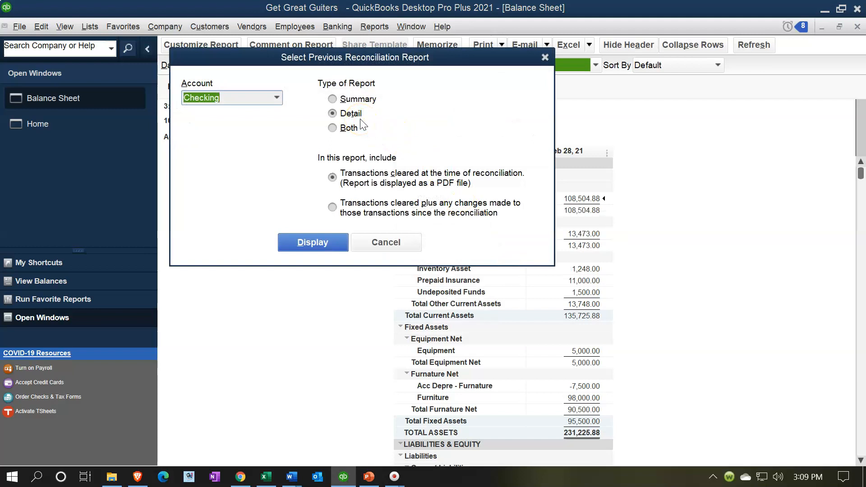
click(331, 240)
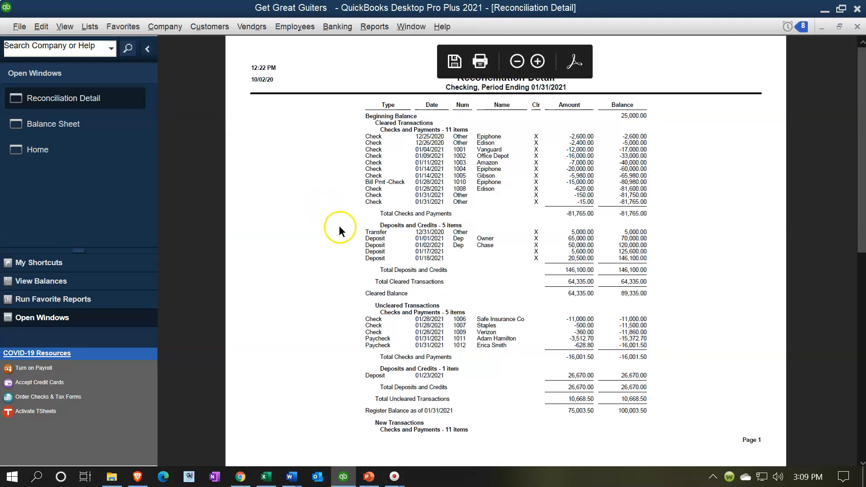
- Enlarge the January reconciliation detail report and examine its cleared checks, payments and deposits
click(399, 273)
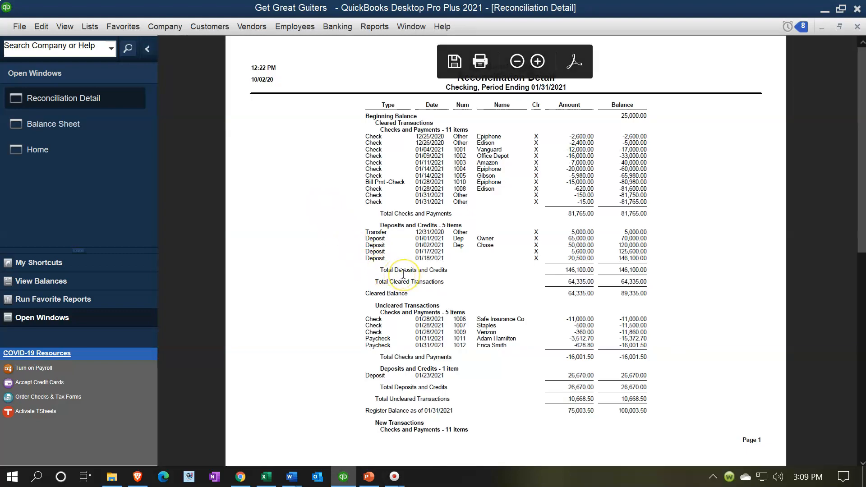
click(403, 273)
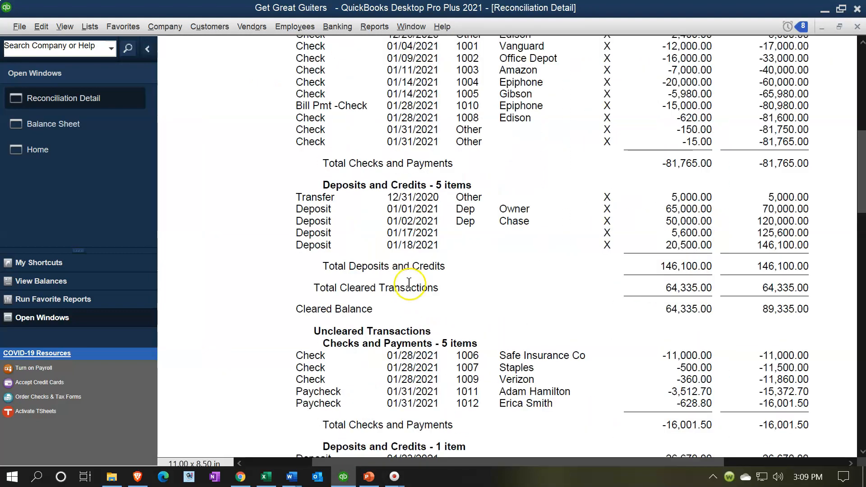
click(442, 308)
drag(489, 461, 542, 459)
click(469, 356)
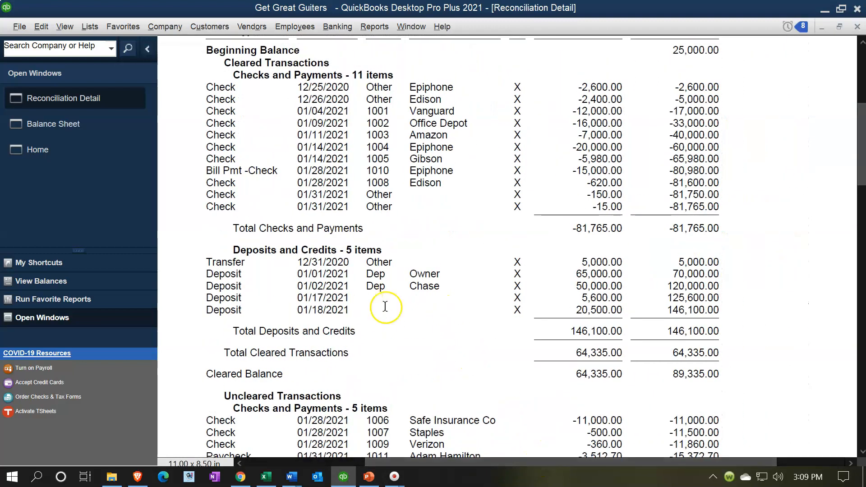
click(391, 291)
scroll(391, 291, up, 1)
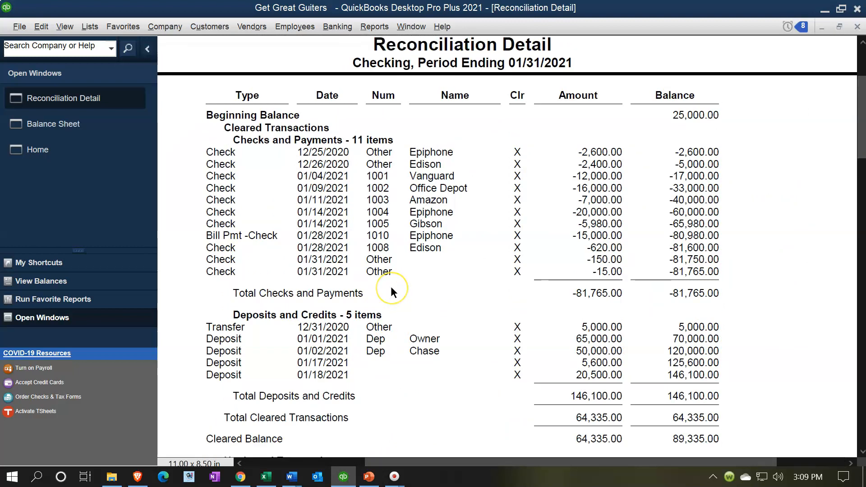
mouse_move(383, 89)
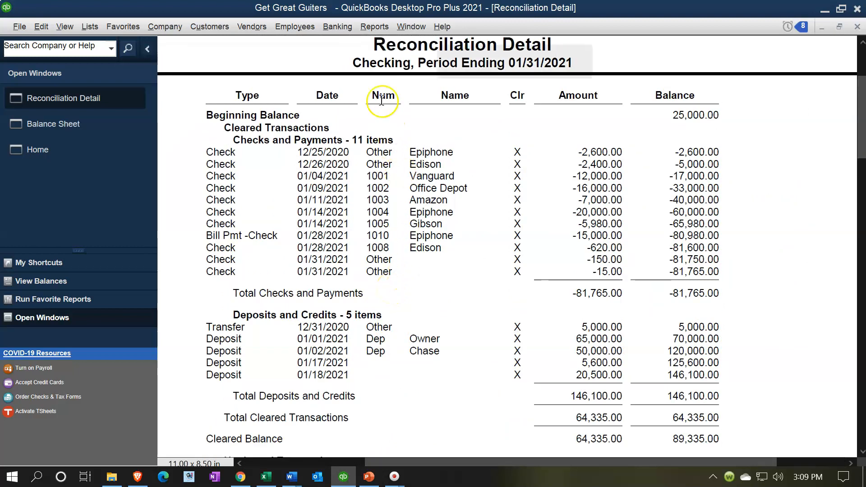
- Begin reconciling the Checking account with statement date 02/28/2021 and ending balance 104,689.68, and continue to the transaction list
click(345, 28)
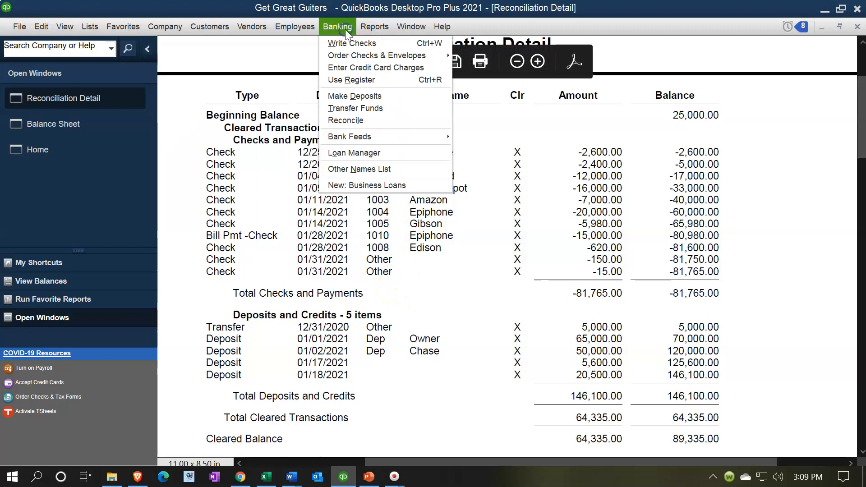
click(362, 123)
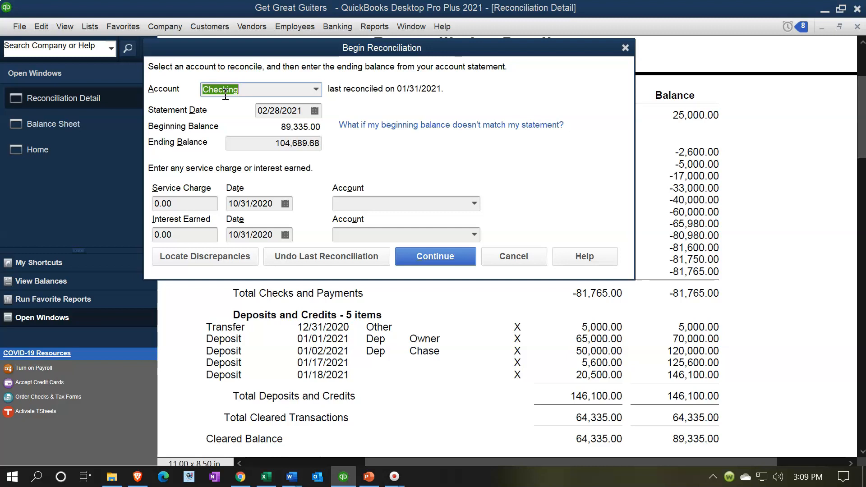
click(405, 258)
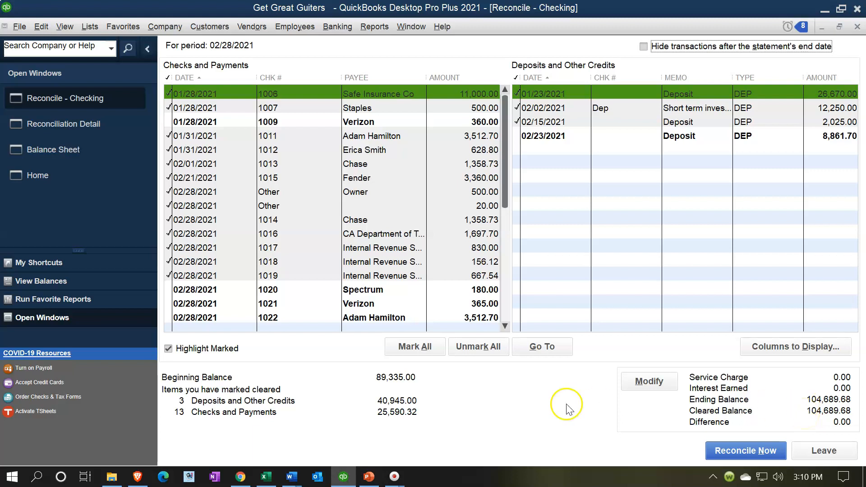
- Check the February 28 ending balance on the Excel bank statement, and return to the reconciliation in QuickBooks
click(268, 474)
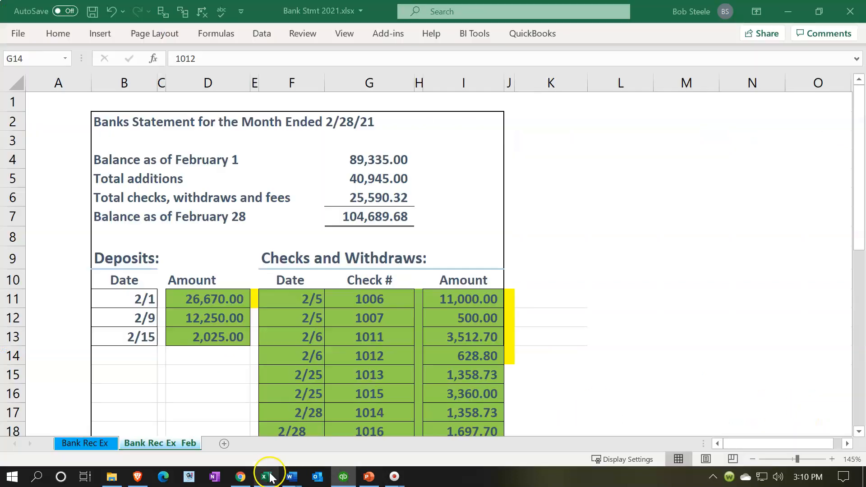
click(392, 219)
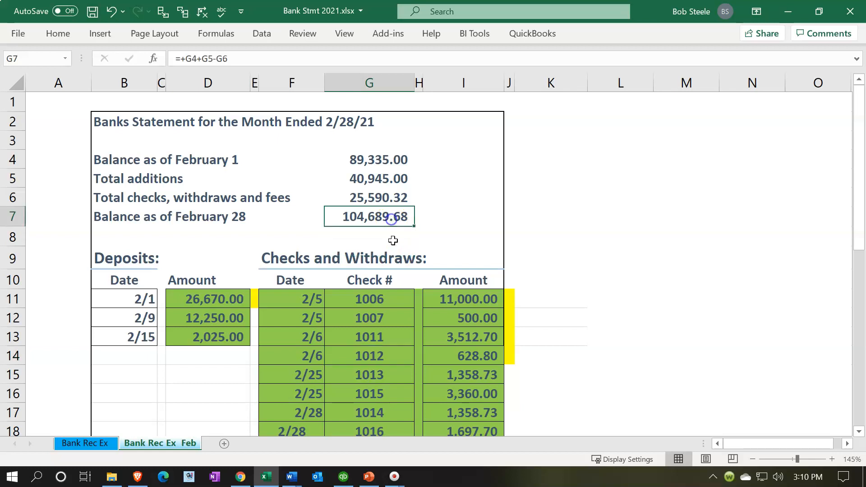
click(789, 11)
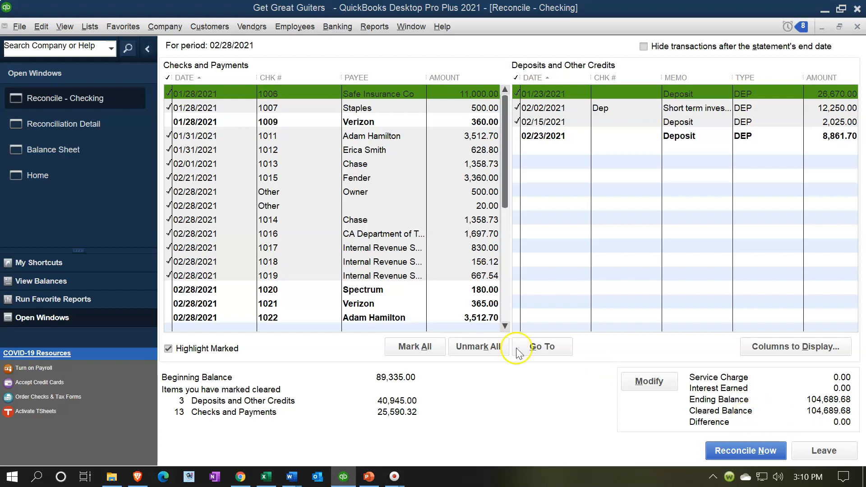
- Review the balance sheet and the January reconciliation detail, and return to the Checking reconciliation
click(95, 151)
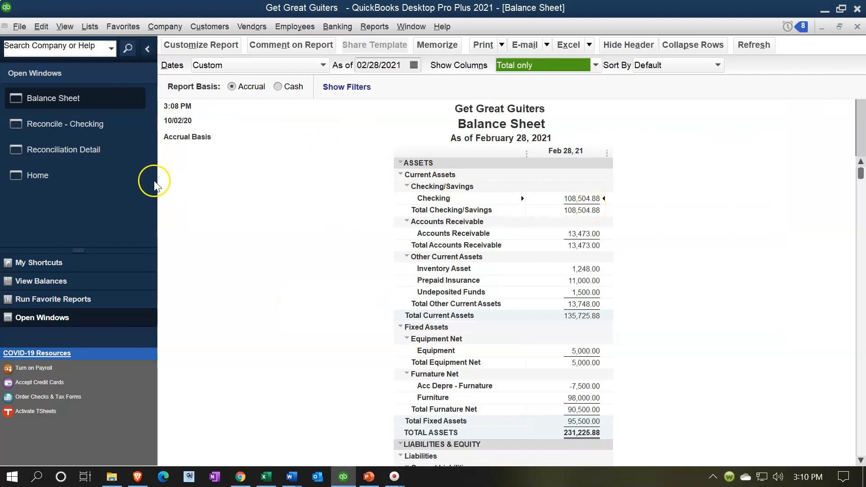
click(86, 151)
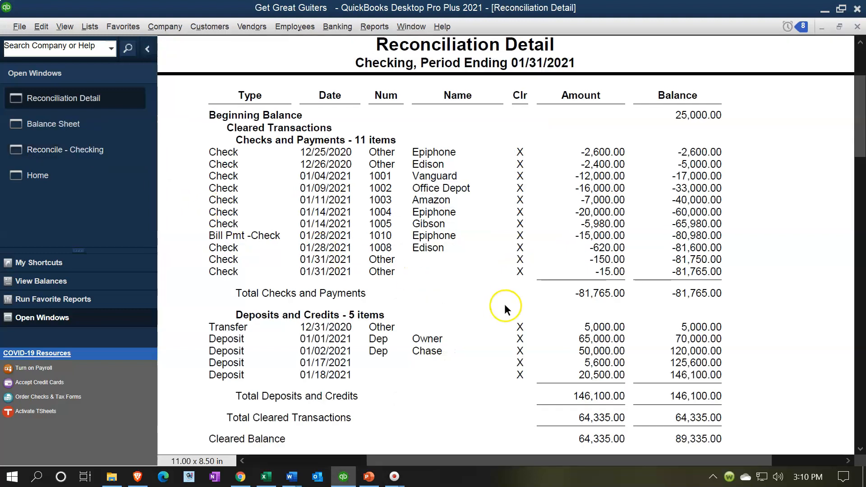
click(79, 153)
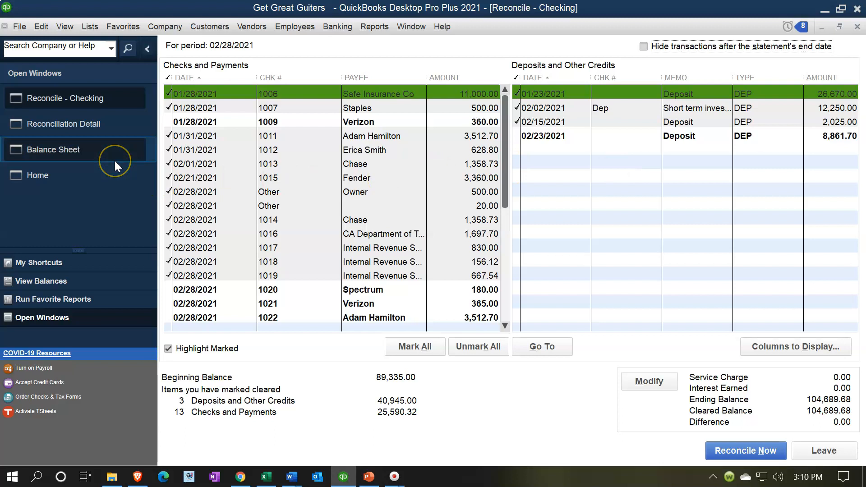
- Complete the February Checking reconciliation and display both the summary and detail reports, dismissing the report notice
click(762, 454)
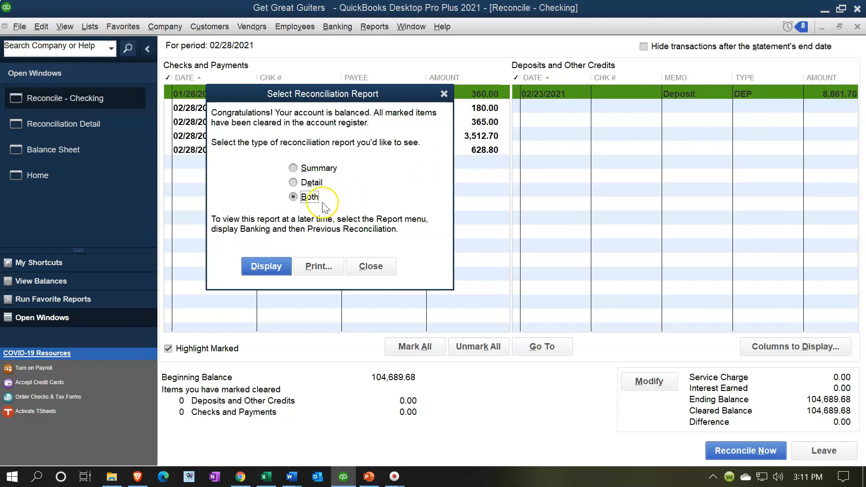
click(262, 267)
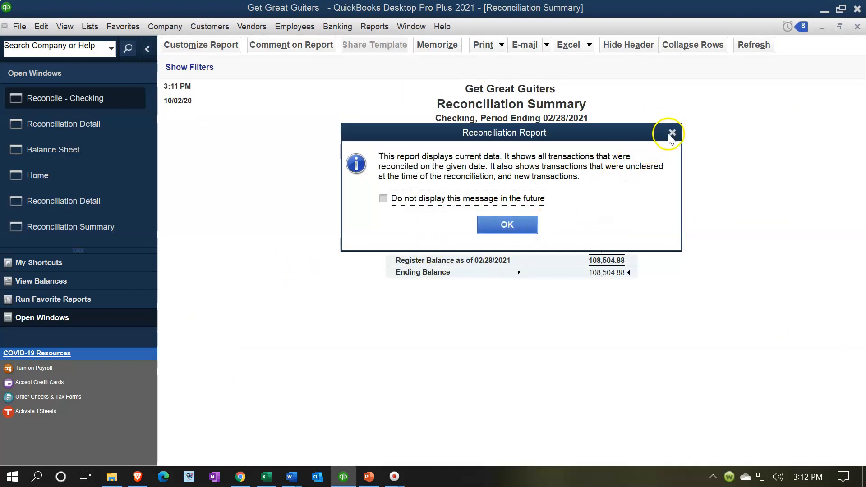
click(671, 132)
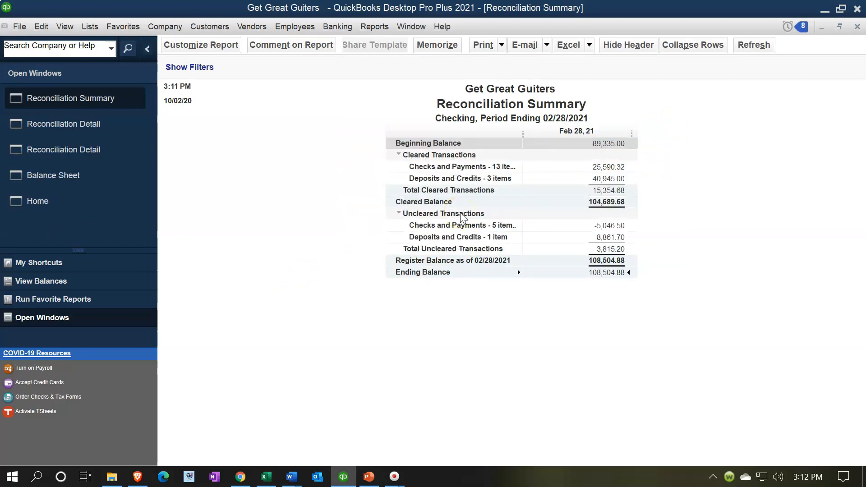
- Examine the February reconciliation detail report and compare it with the January reconciliation detail
click(107, 125)
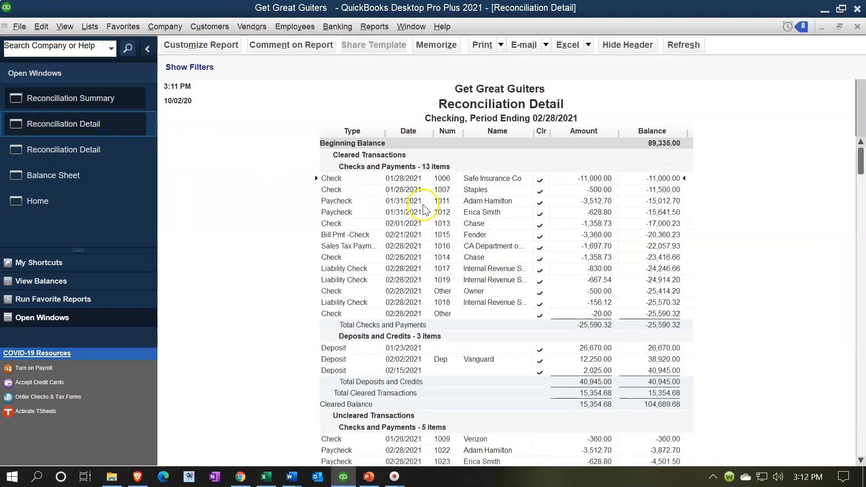
scroll(425, 209, down, 3)
scroll(428, 213, up, 3)
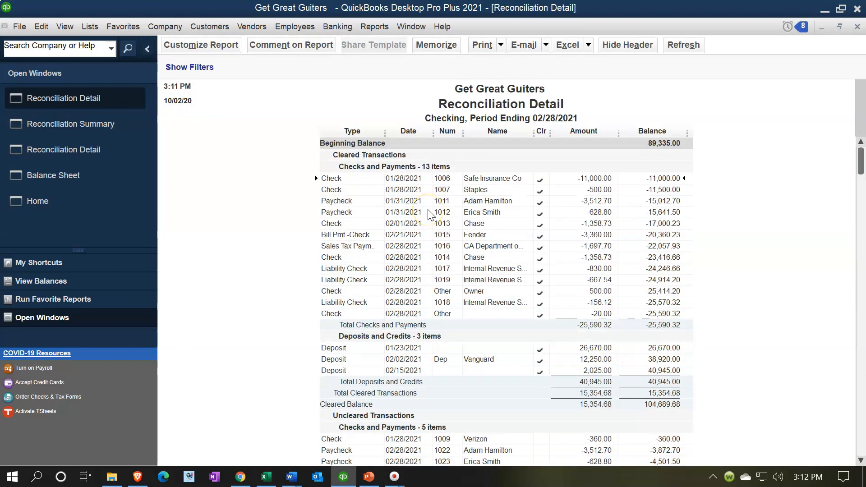
click(73, 150)
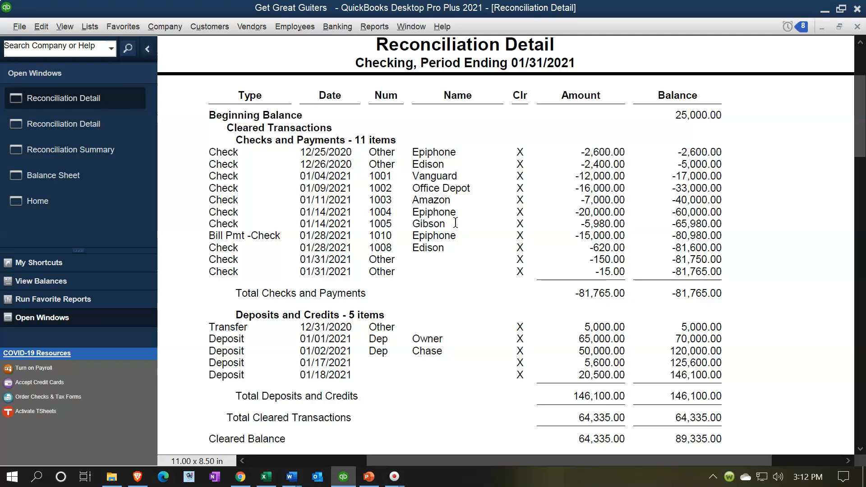
click(87, 124)
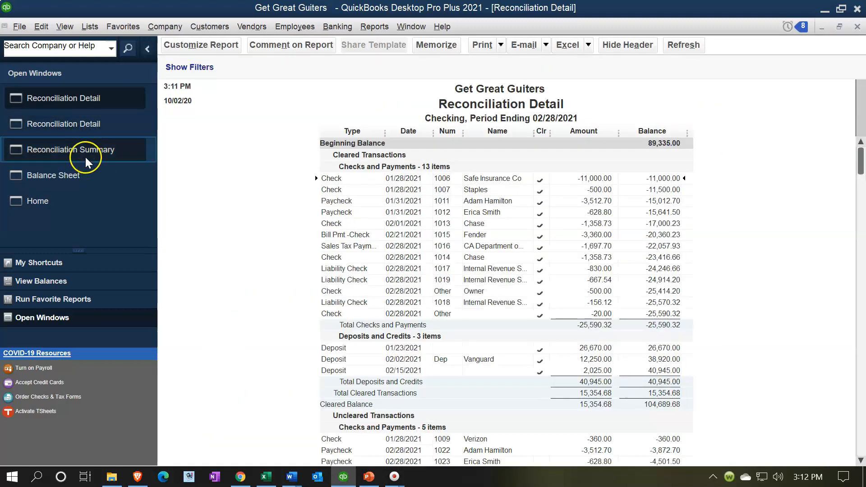
- Compare the February Reconciliation Summary with the beginning and ending balances on the Excel bank statement, and return to QuickBooks
click(85, 157)
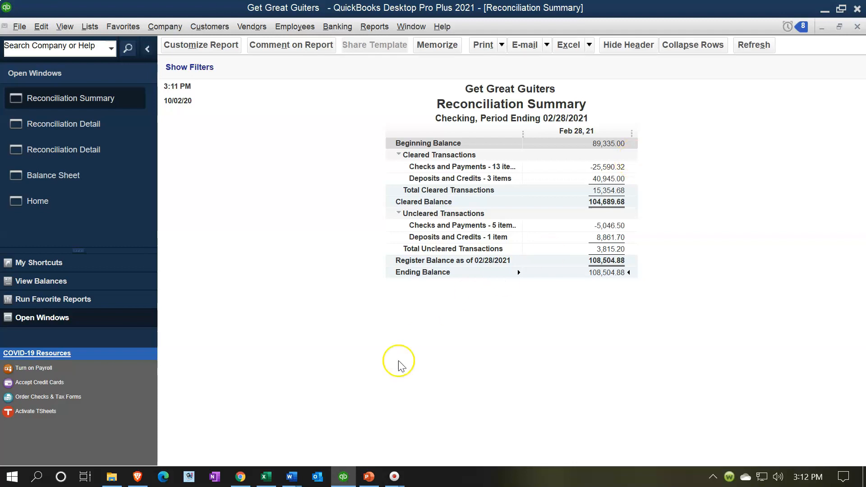
click(266, 477)
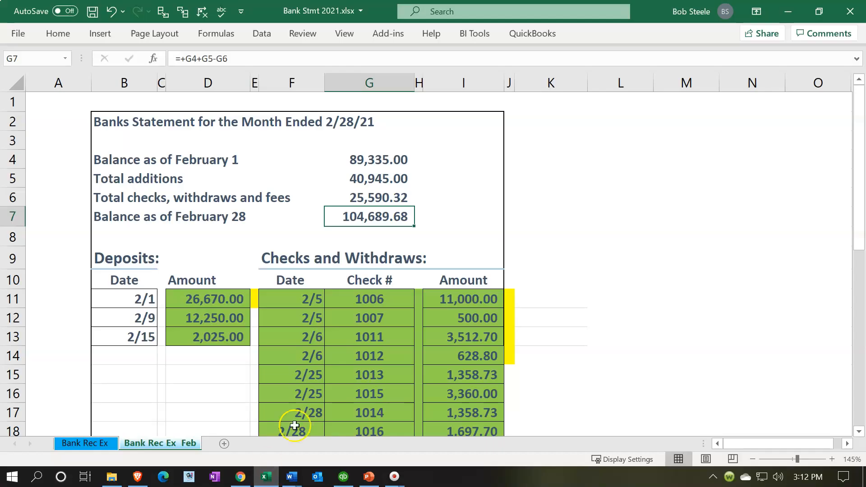
click(395, 158)
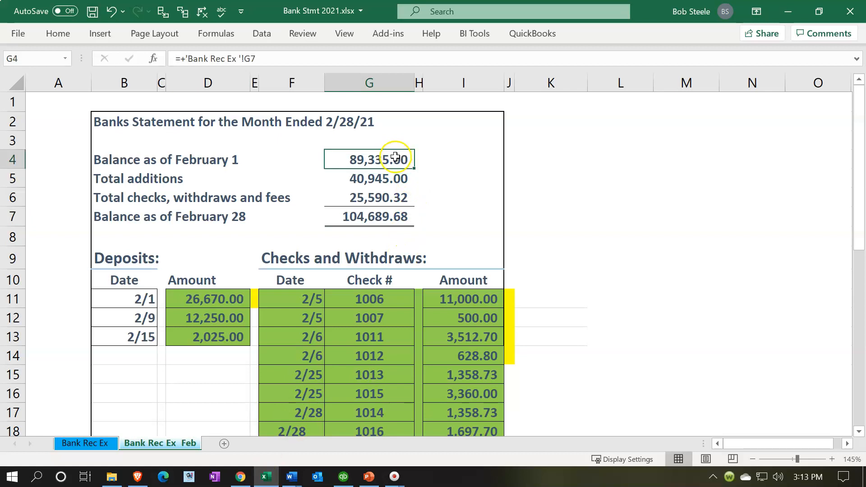
click(271, 477)
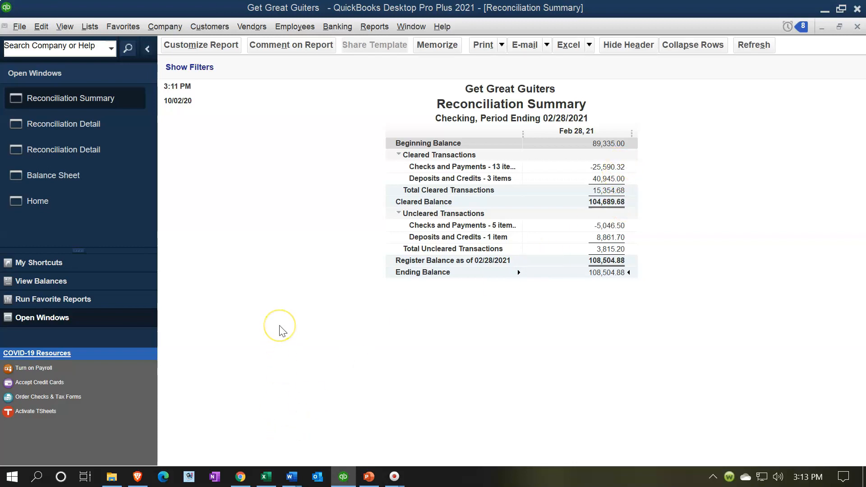
click(262, 480)
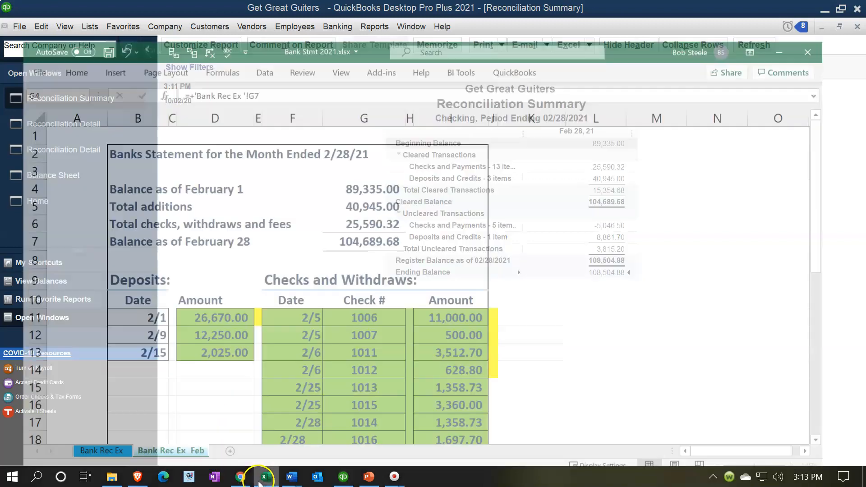
click(397, 215)
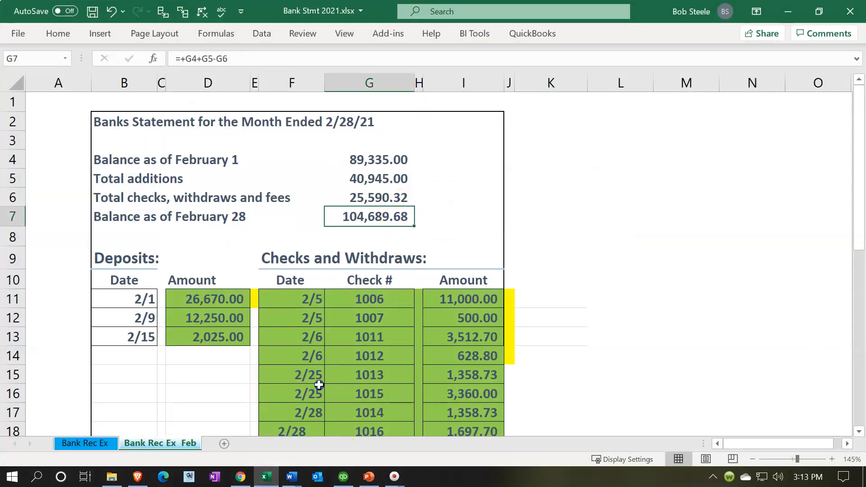
click(266, 477)
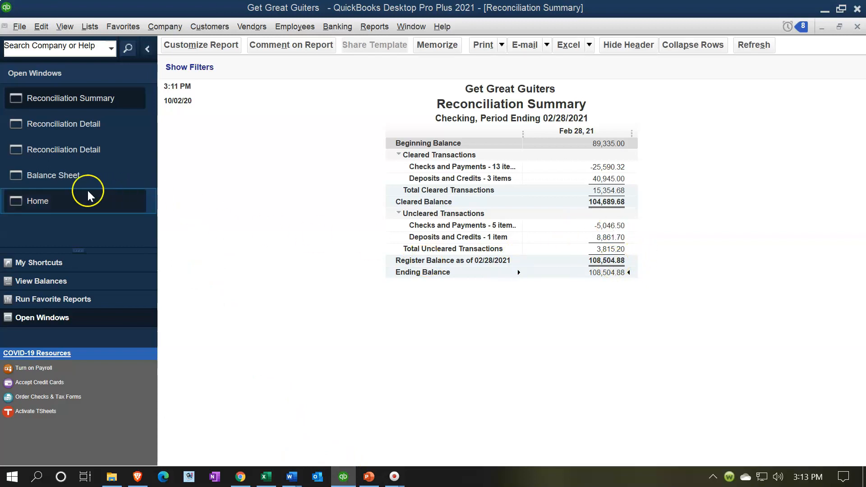
- Check the Checking balance on the balance sheet against the Reconciliation Summary's register balance and uncleared items
click(77, 177)
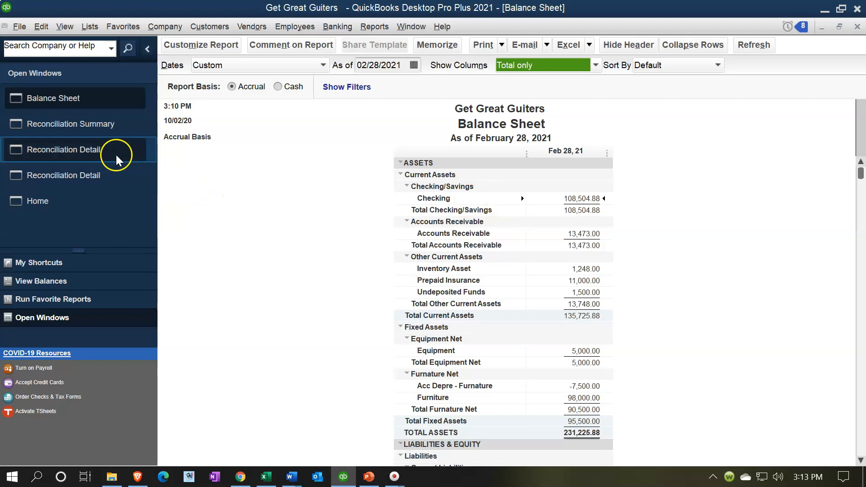
click(99, 128)
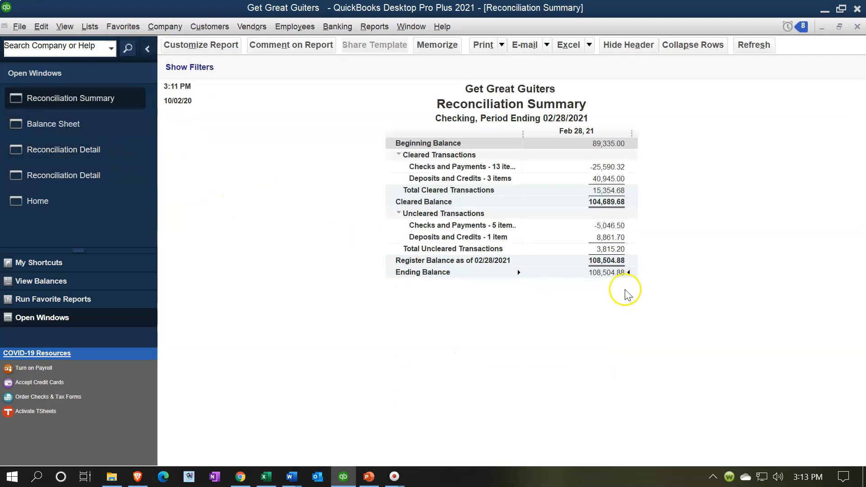
click(634, 232)
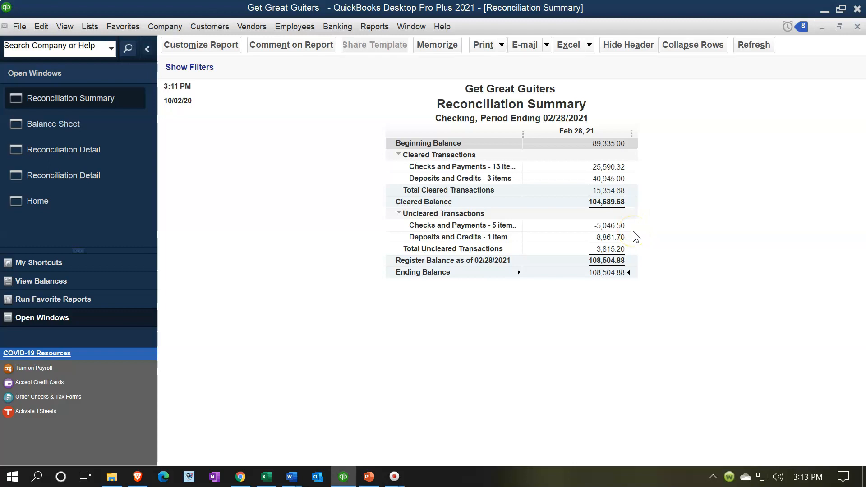
click(633, 242)
- Compare the cleared transactions in the February Reconciliation Detail with the checks and withdrawals on the Excel bank statement
click(105, 151)
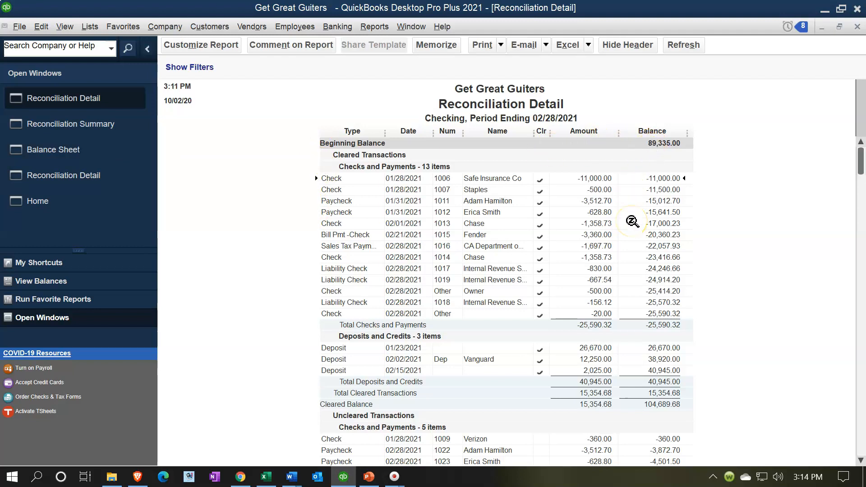
click(267, 476)
scroll(336, 320, down, 2)
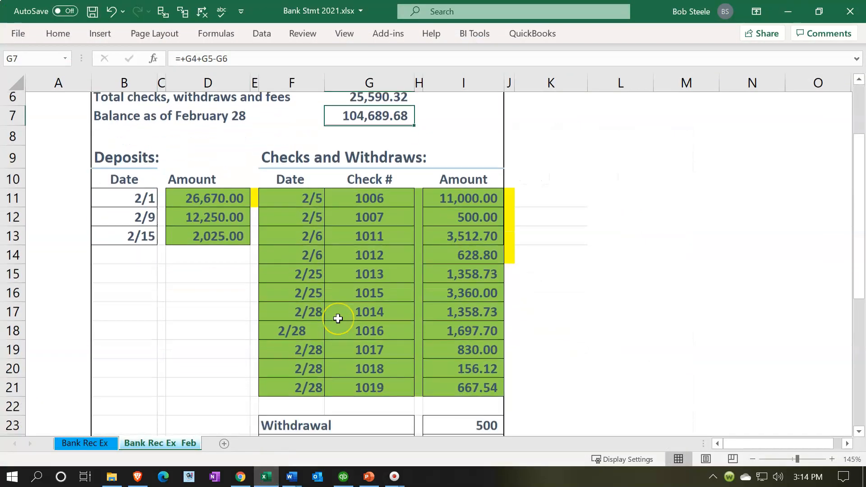
scroll(338, 318, down, 1)
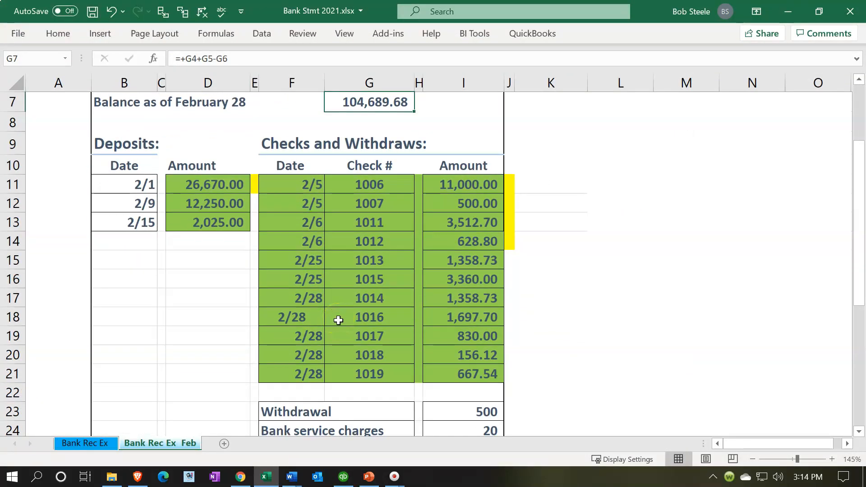
click(267, 475)
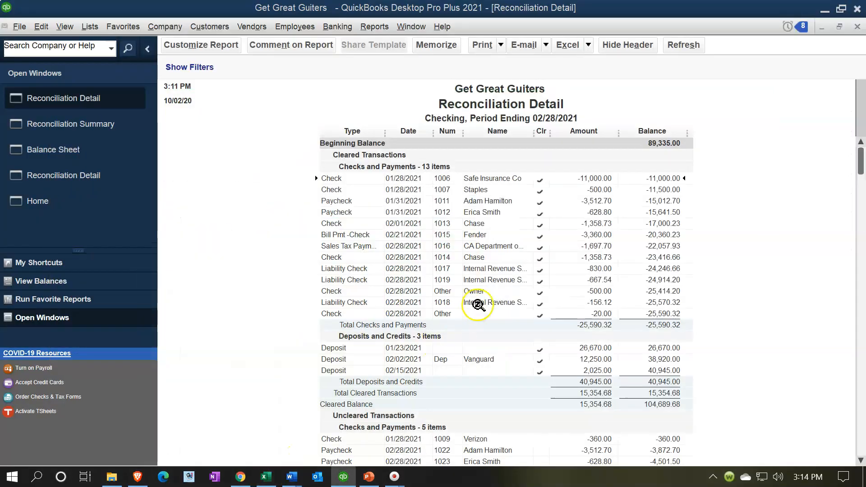
- Compare the detail report's cleared balance with the February 28 balance on the Excel bank statement
scroll(542, 255, down, 3)
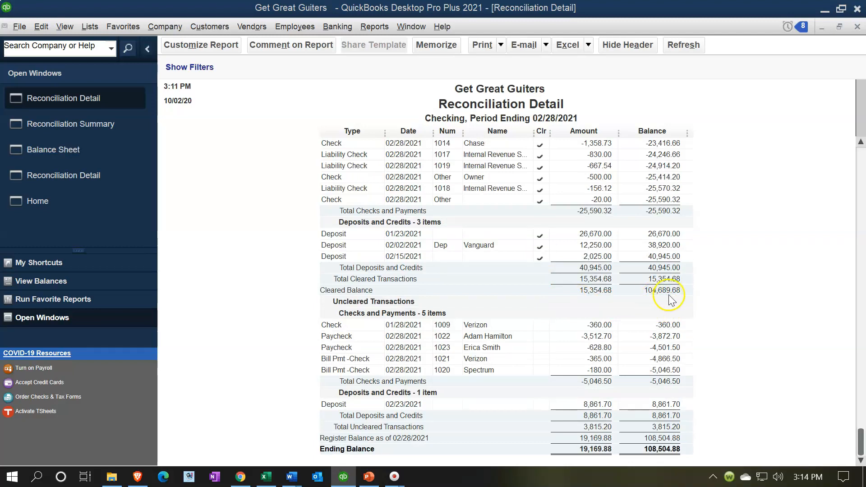
click(265, 477)
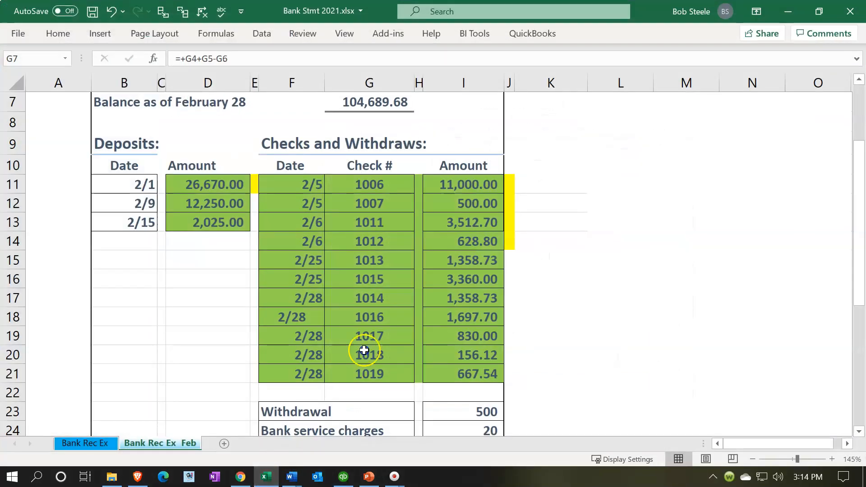
click(368, 107)
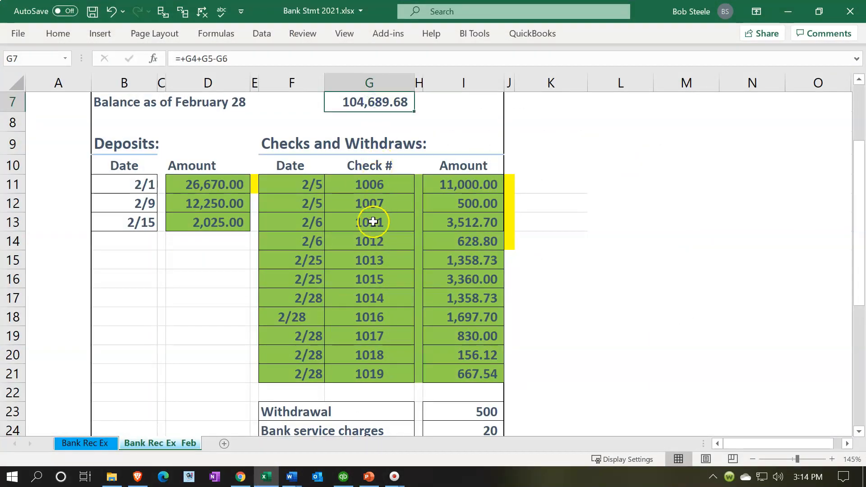
- Return to QuickBooks and examine the uncleared checks, payments and deposit in the February Reconciliation Detail
click(270, 469)
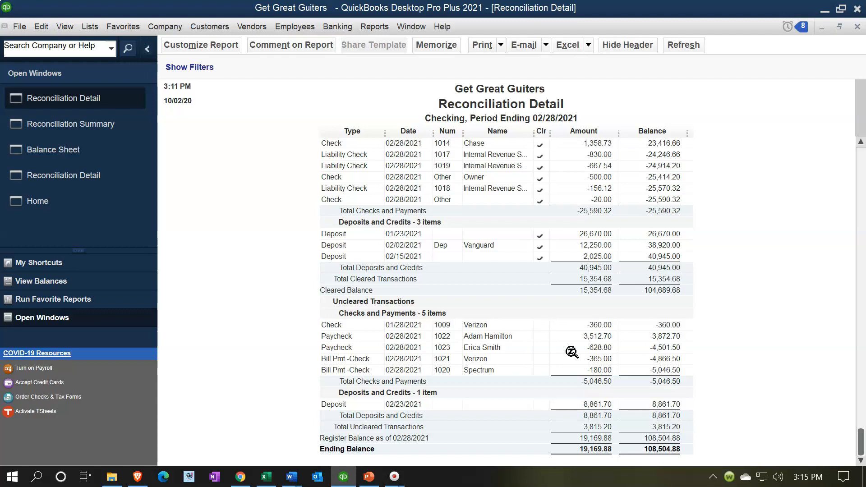
click(572, 404)
click(559, 360)
click(558, 414)
- Print the February Reconciliation Summary report to the CutePDF Writer printer
click(108, 124)
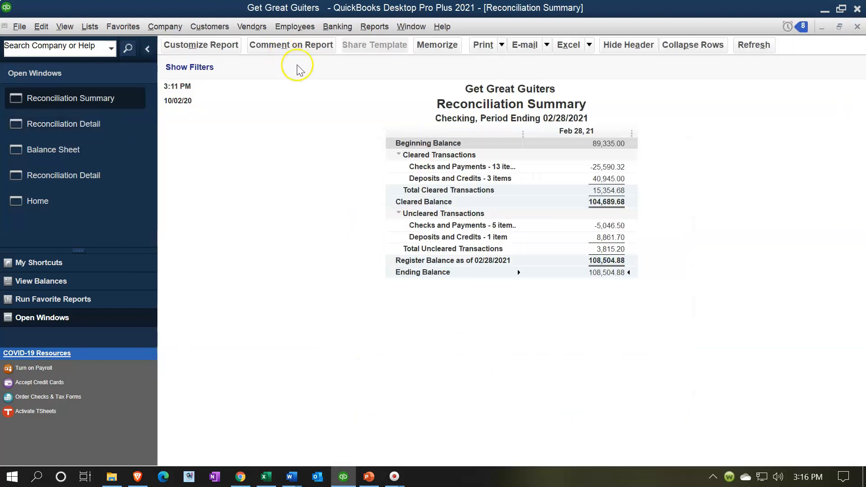
click(501, 45)
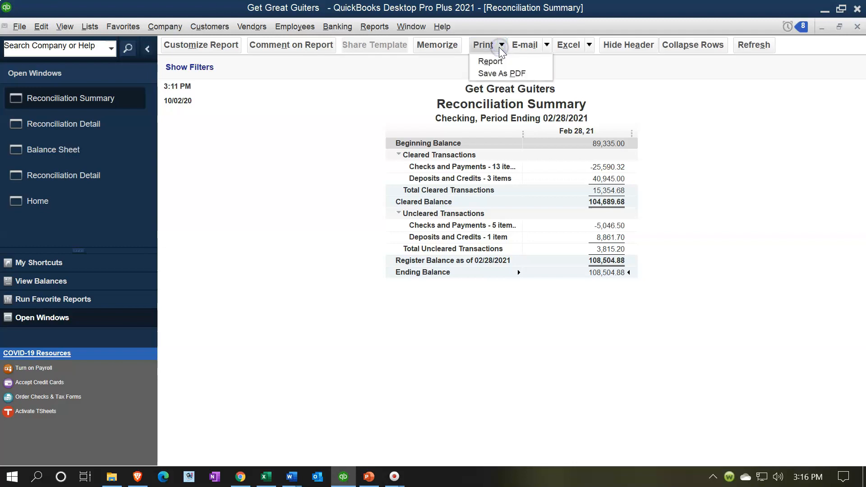
click(494, 60)
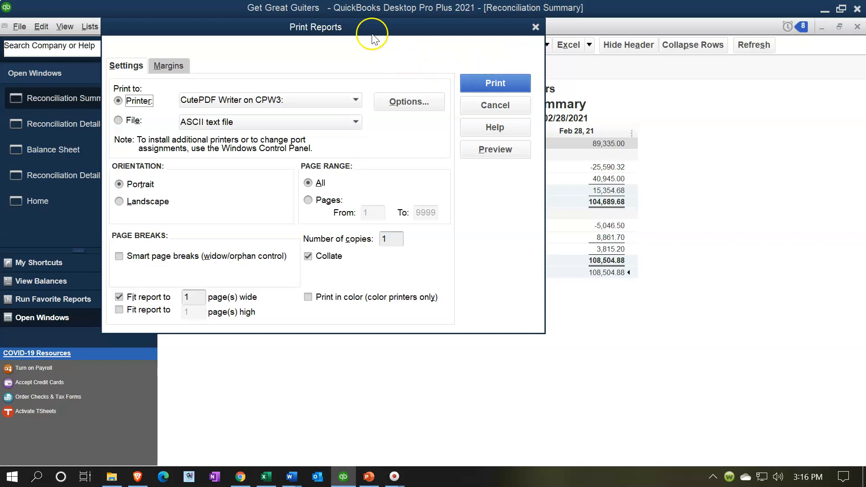
drag(360, 27, 443, 85)
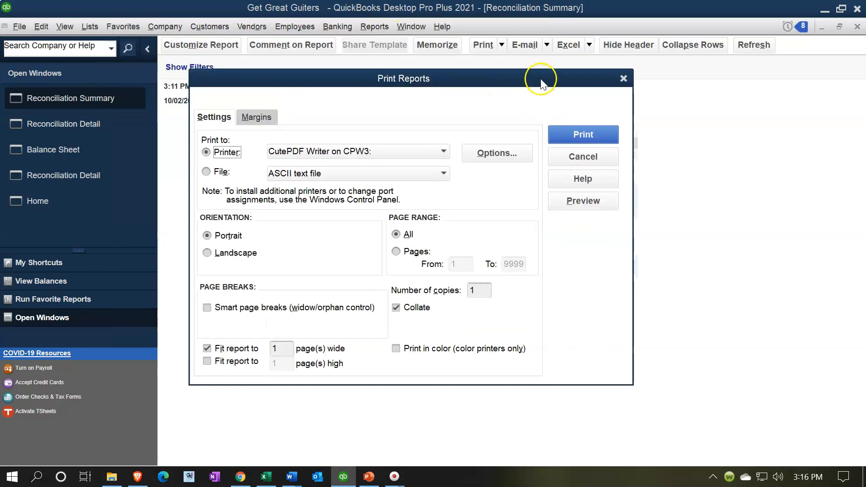
click(556, 132)
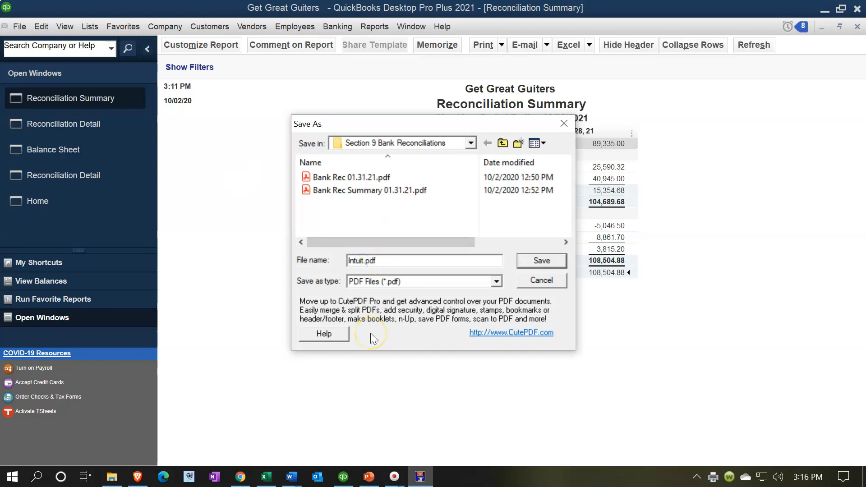
- Save the printed report as "Bank Rec Summary 02.28.21.pdf" in the Section 9 Bank Reconciliations folder
key(BackSpace)
key(BackSpace)
key(BackSpace)
key(BackSpace)
key(BackSpace)
key(BackSpace)
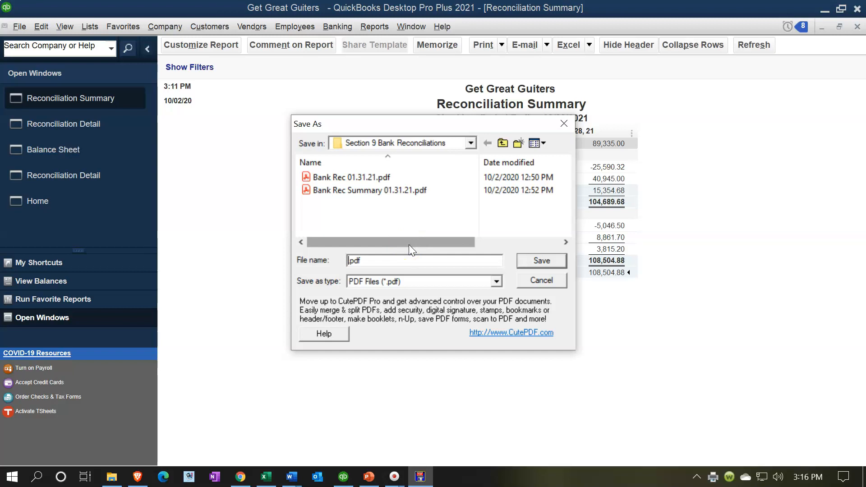
text(Bank Rec Summary 02.8)
key(Left)
text(2)
key(Right)
text(.21)
click(542, 261)
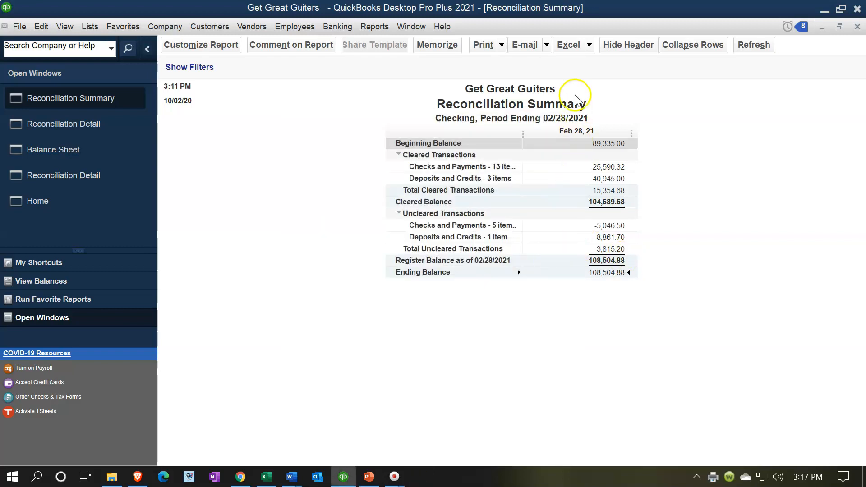
- Export the Reconciliation Summary to a new worksheet in a new Excel workbook and maximize its window
click(589, 45)
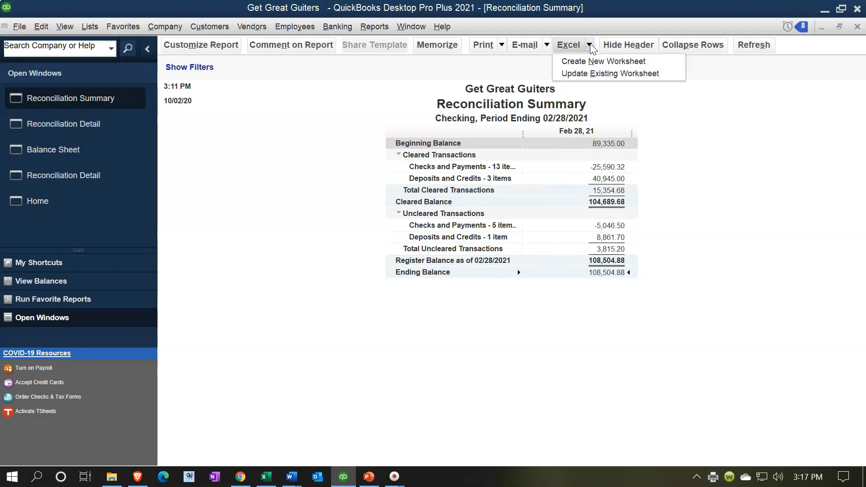
click(590, 62)
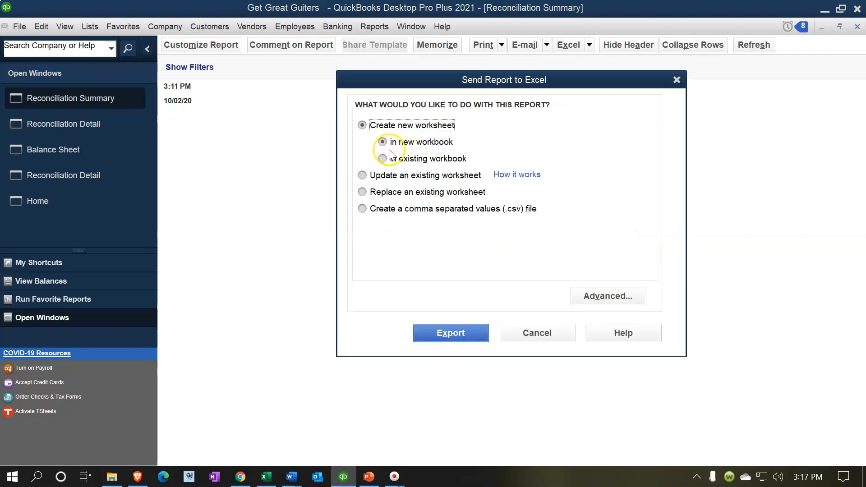
click(475, 332)
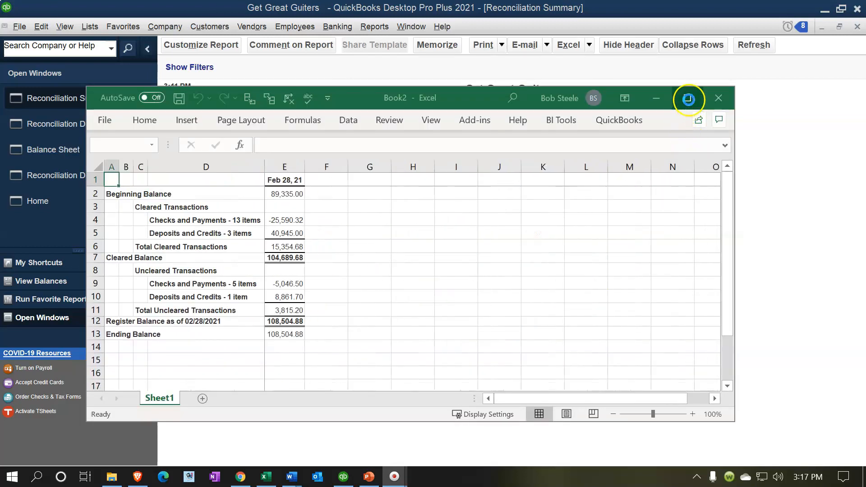
click(688, 99)
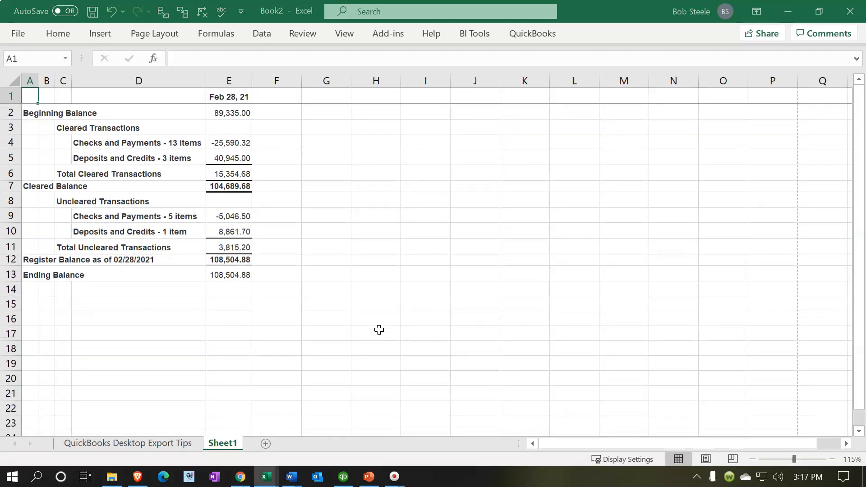
- View the exported sheet in Page Layout with its panes unfrozen, remove the window split, and return to Normal view
click(706, 459)
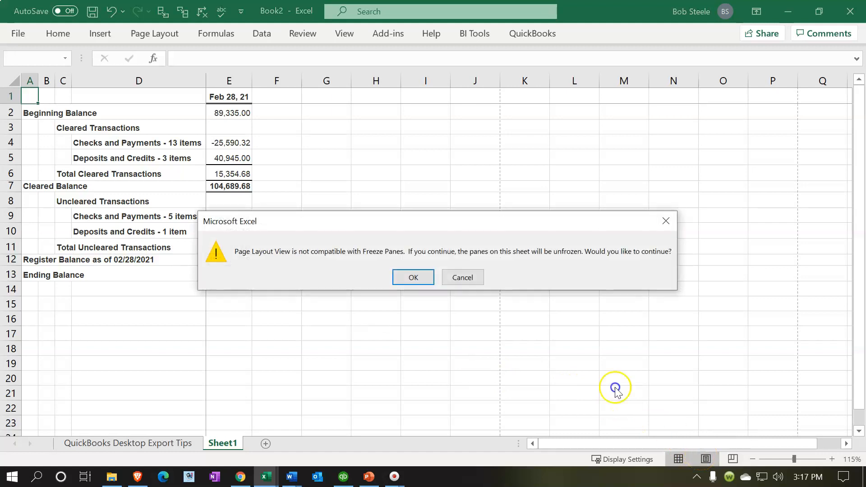
click(416, 277)
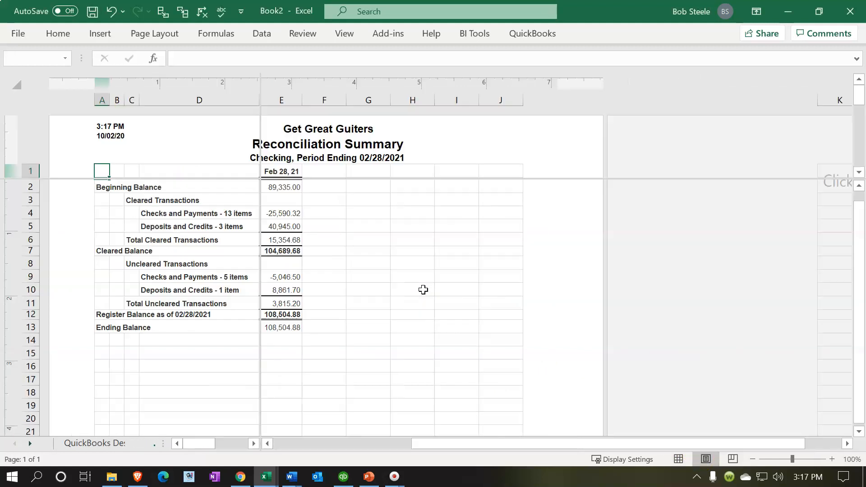
click(342, 35)
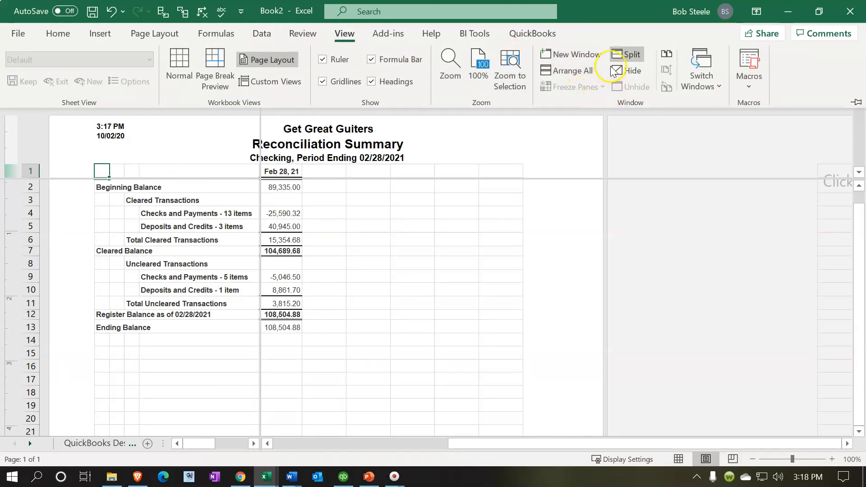
click(623, 54)
click(483, 286)
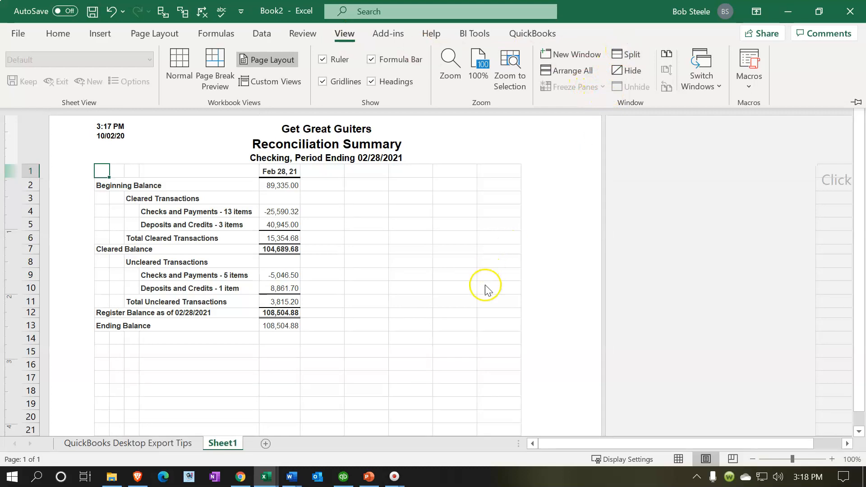
click(679, 459)
click(244, 311)
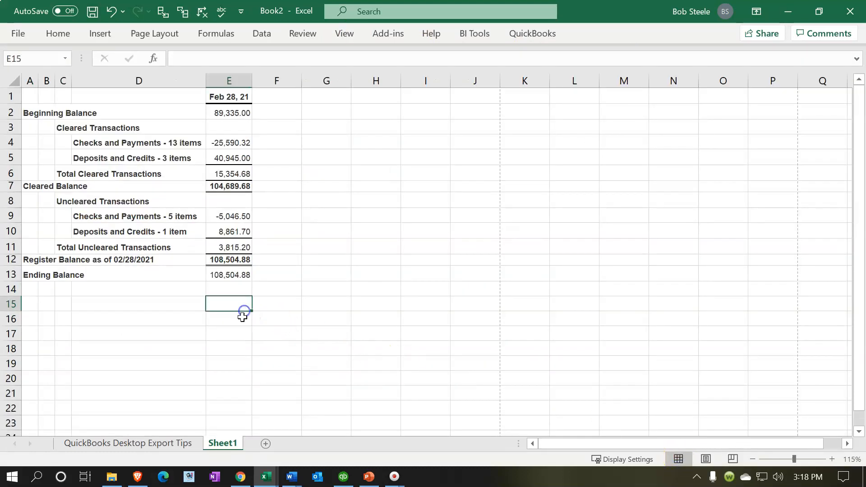
- Delete the QuickBooks Desktop Export Tips sheet and rename Sheet1 as "Summary"
right_click(150, 447)
click(173, 275)
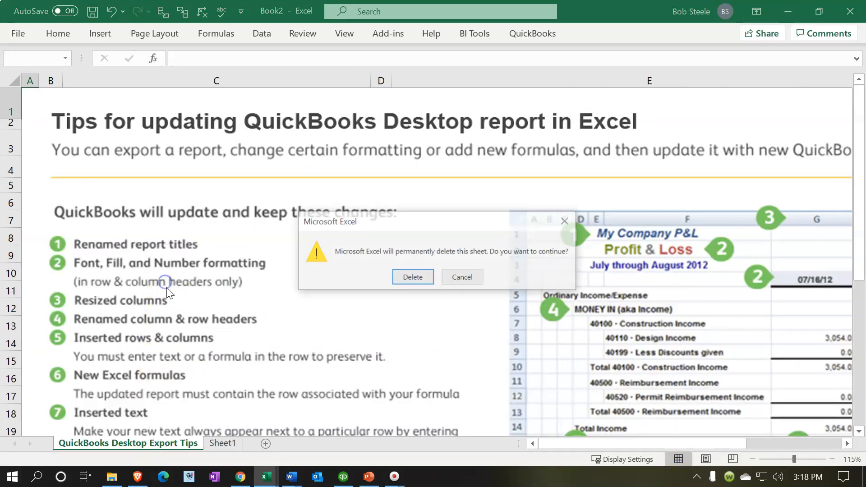
click(412, 276)
double_click(75, 444)
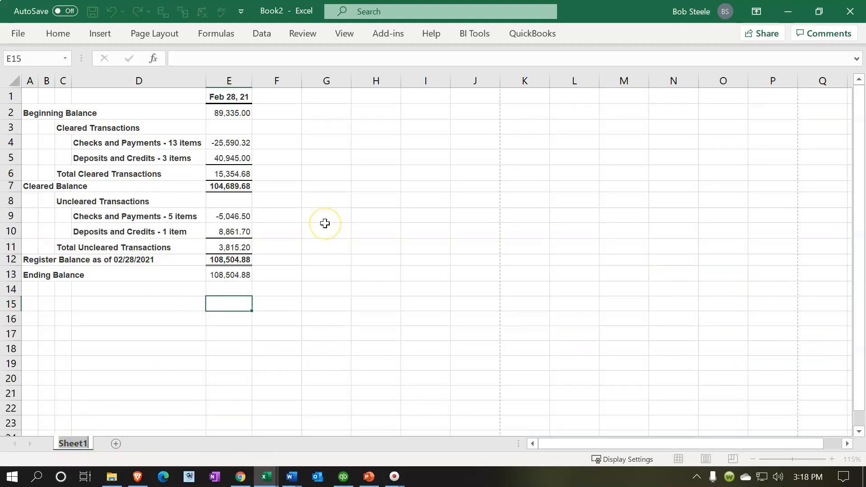
text(Summary)
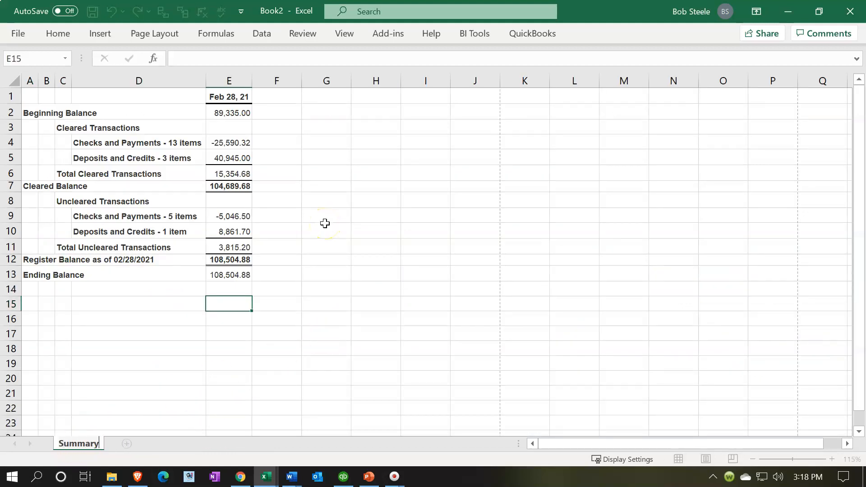
click(325, 224)
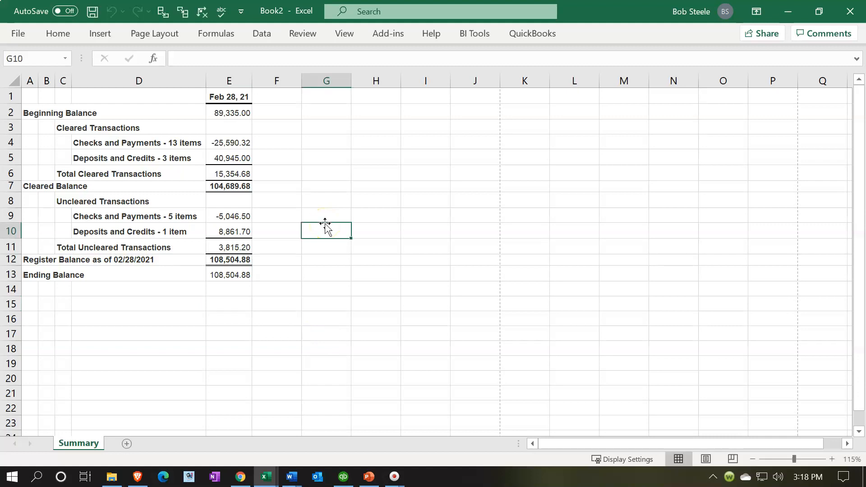
- Save the workbook as macro-free "Bank Rec 02.28.21.xlsx" in the desktop's GGG QuickBooks Data > Section 9 Bank Reconciliations folder and close it
click(18, 34)
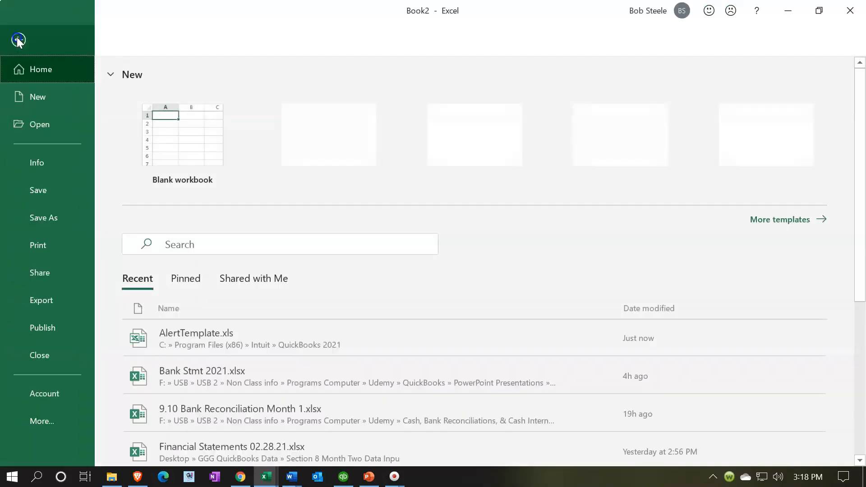
click(42, 218)
click(193, 285)
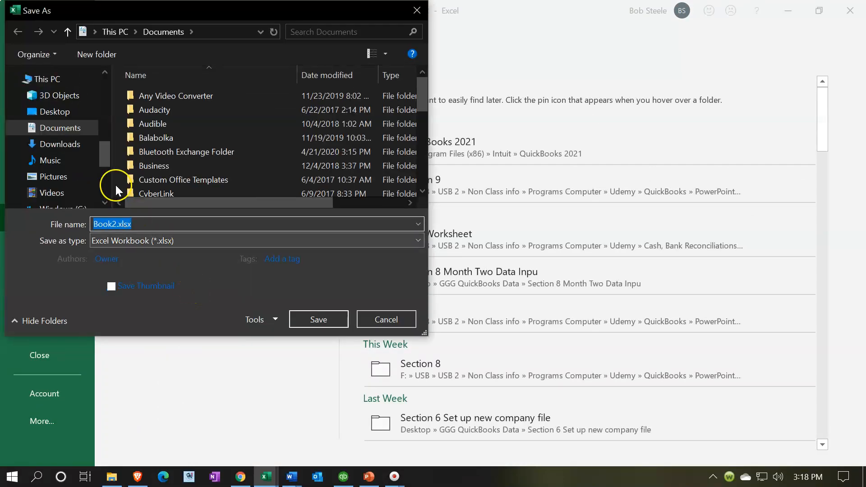
click(55, 113)
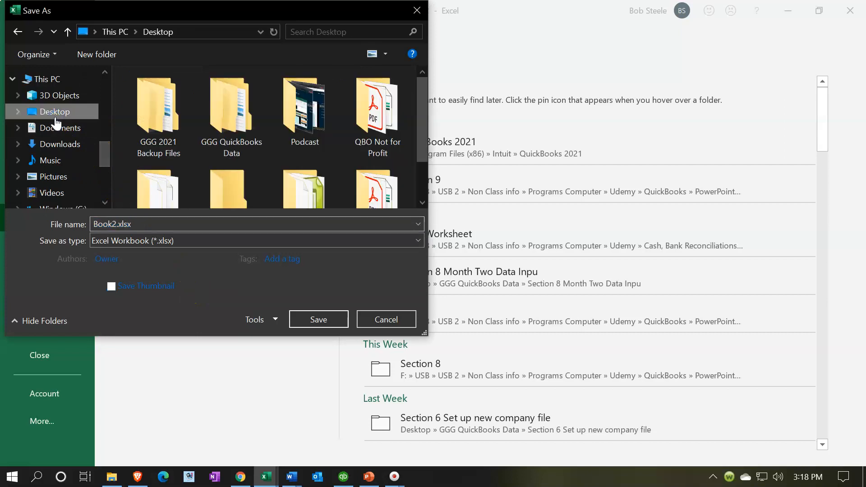
double_click(227, 111)
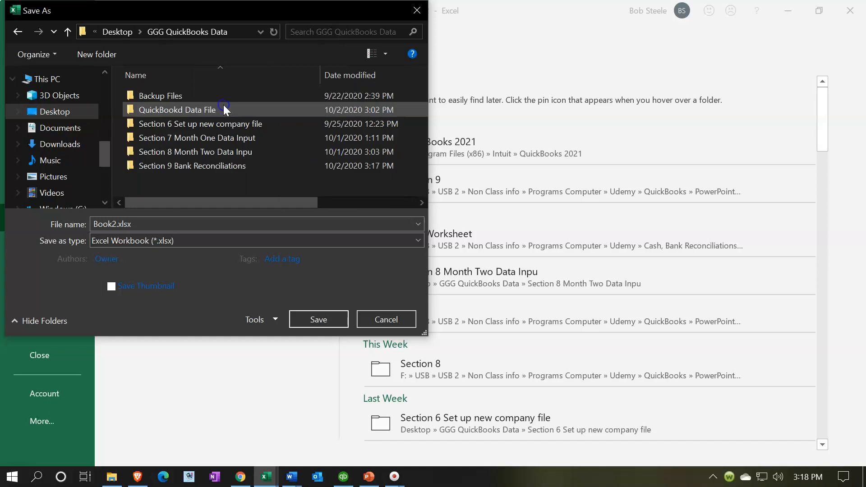
double_click(181, 167)
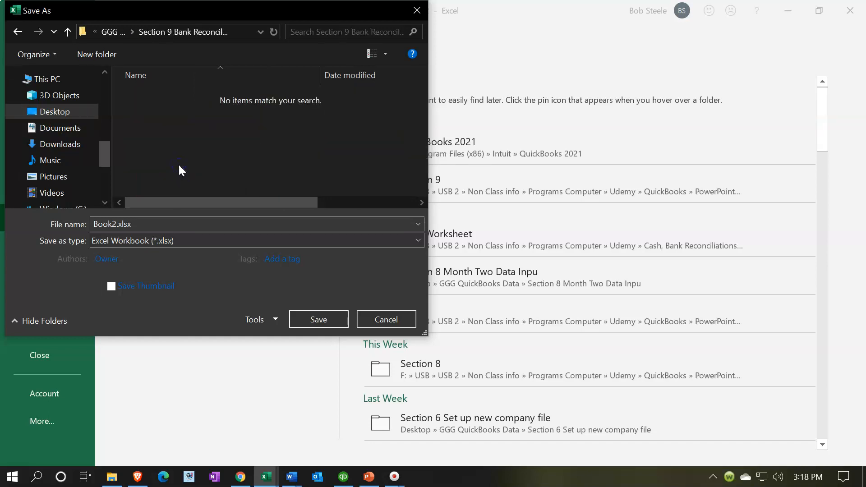
double_click(116, 224)
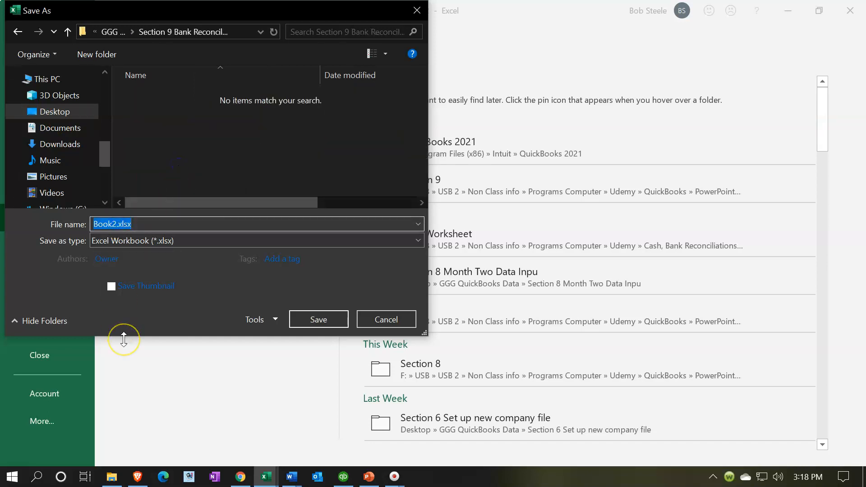
key(Home)
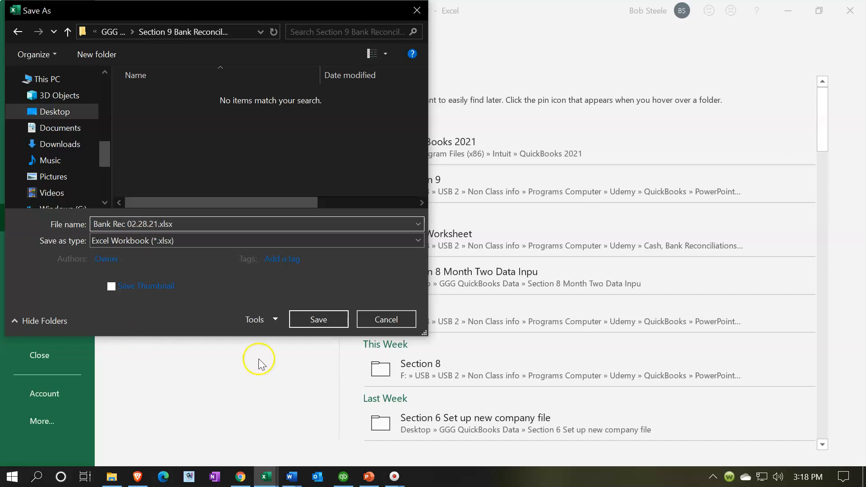
click(319, 319)
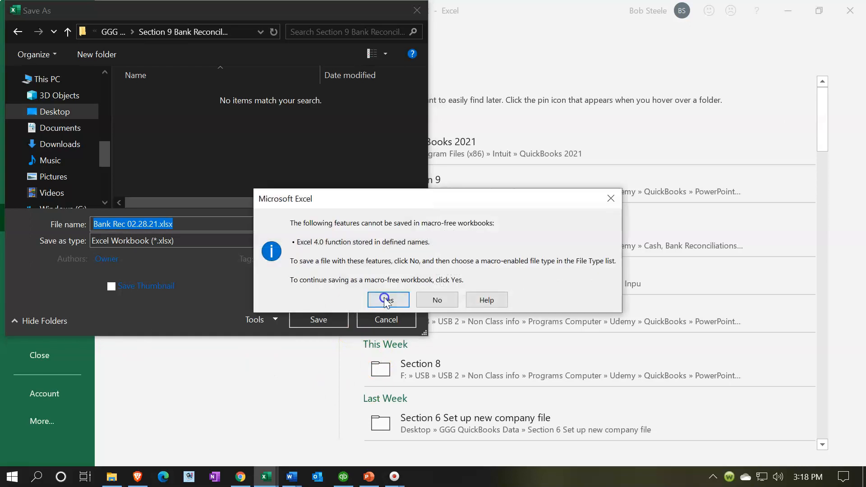
click(387, 299)
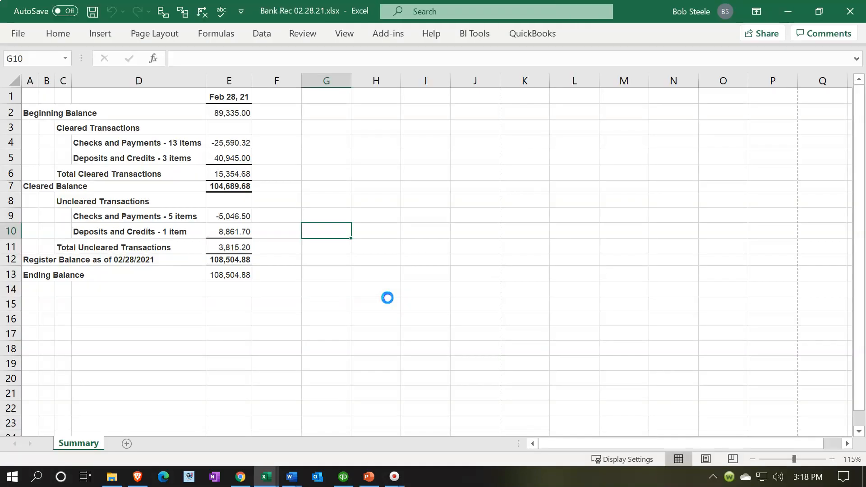
click(353, 280)
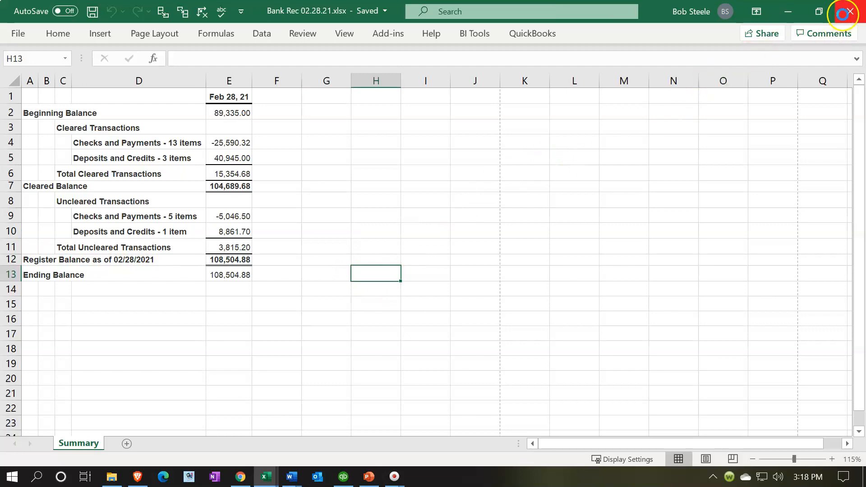
click(844, 12)
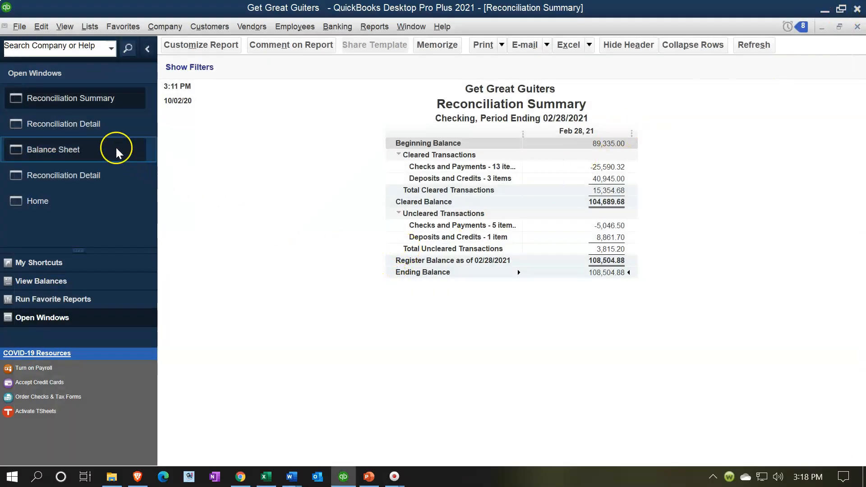
- Customize the February Reconciliation Detail report to show negative numbers in parentheses and in bright red
click(88, 127)
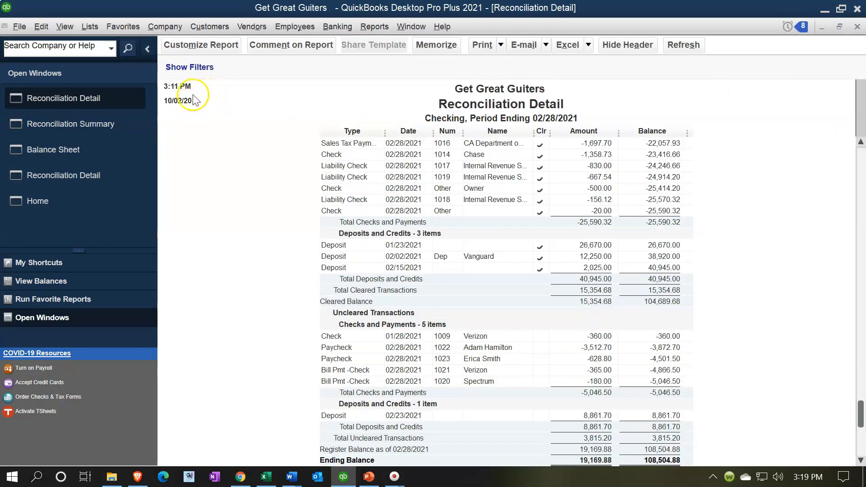
scroll(241, 150, up, 3)
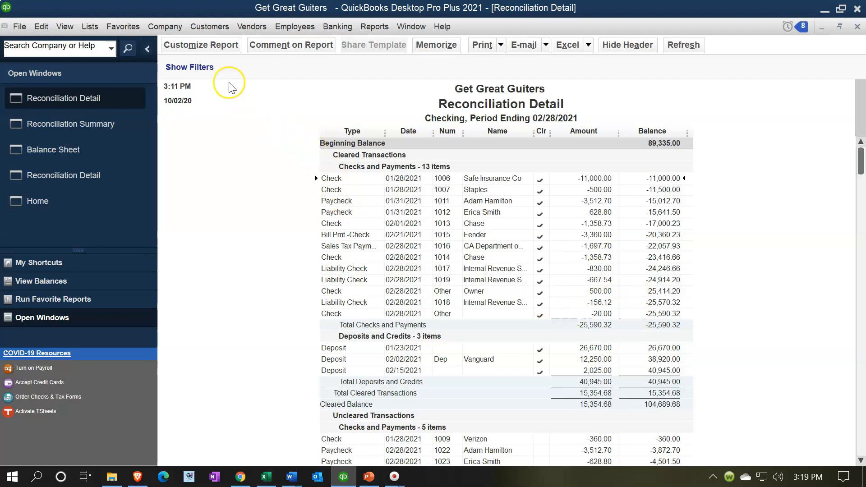
click(209, 49)
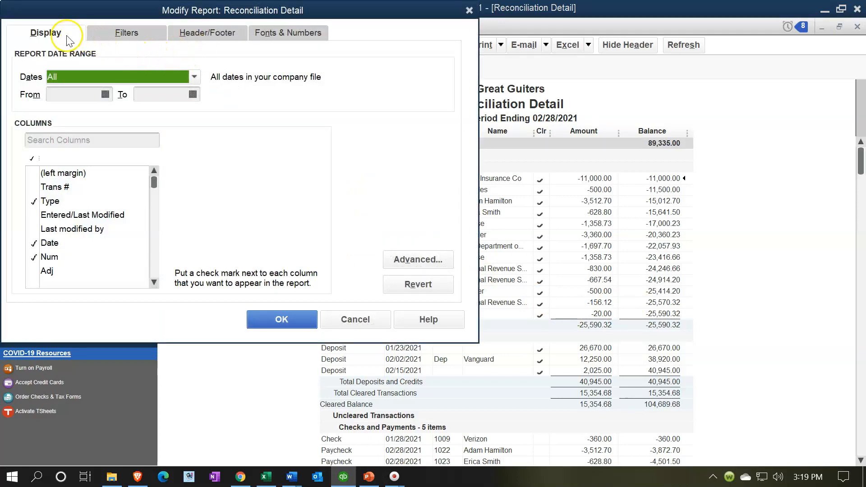
click(99, 32)
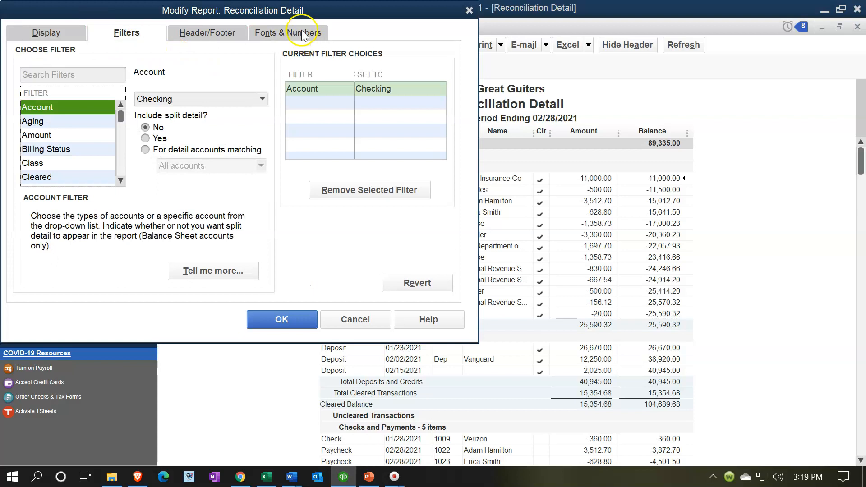
click(303, 35)
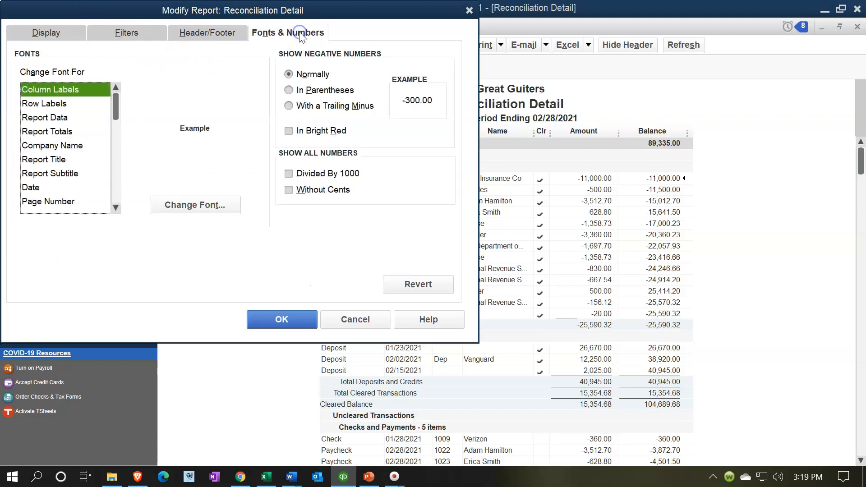
click(290, 90)
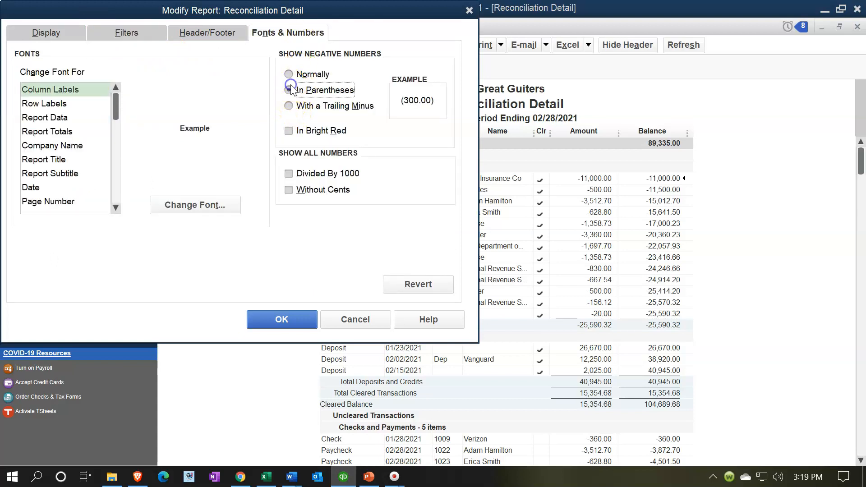
click(288, 131)
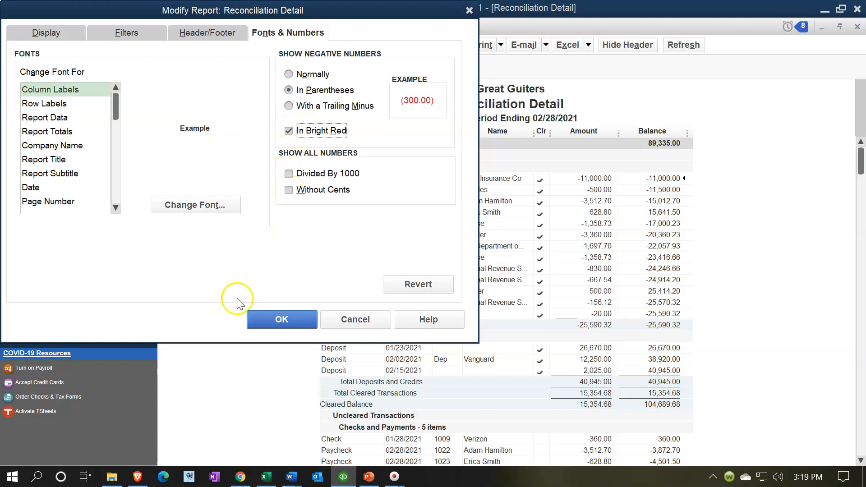
click(266, 328)
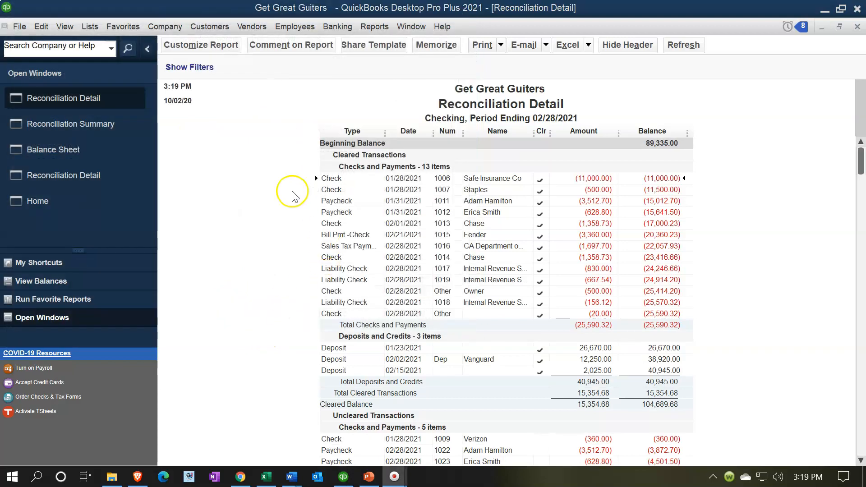
- Remove the date prepared and time prepared from the Reconciliation Detail report's header
click(201, 47)
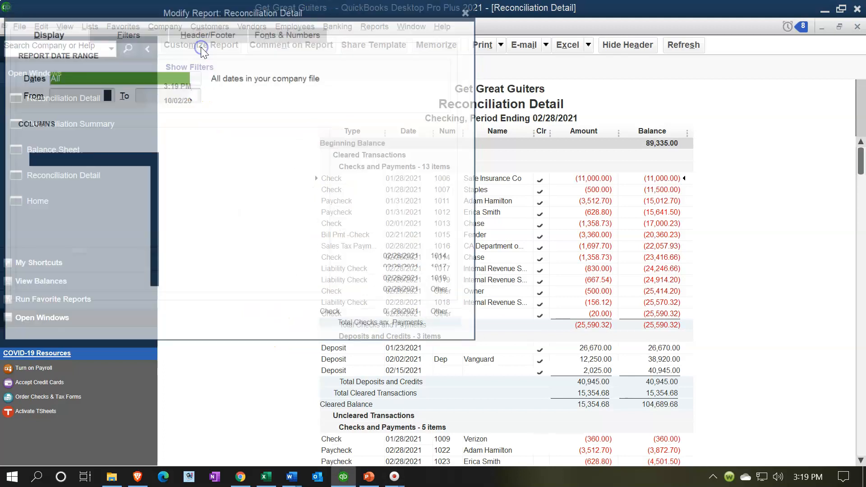
click(186, 37)
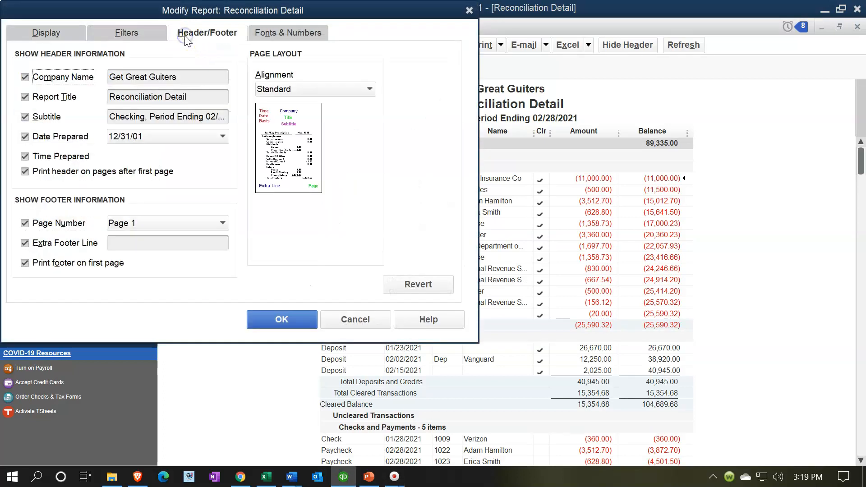
click(26, 136)
click(25, 156)
click(292, 321)
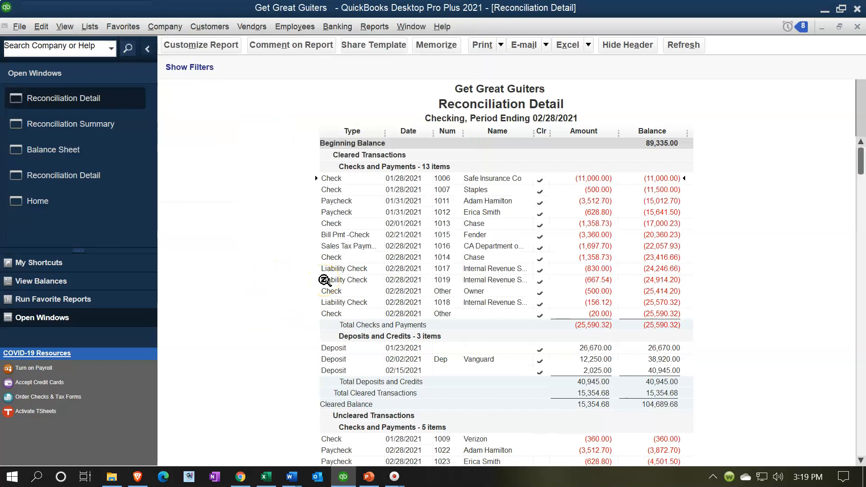
scroll(325, 281, down, 3)
scroll(324, 270, up, 4)
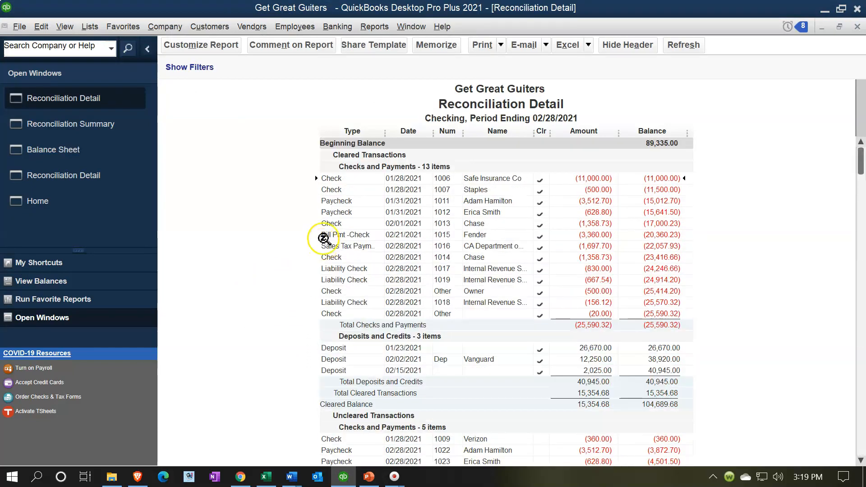
- Print the Reconciliation Detail report to CutePDF Writer, saving it as "Bank Rec Detail 02.28.21.pdf" in the Section 9 Bank Reconciliations folder
click(500, 49)
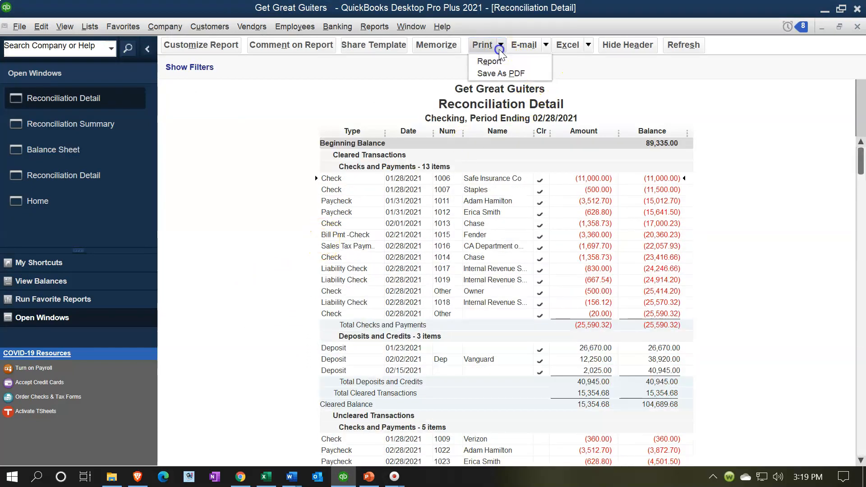
click(497, 61)
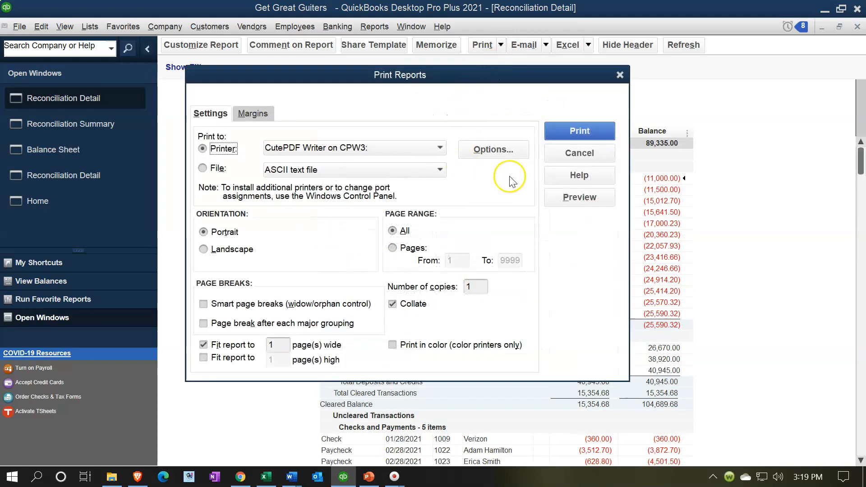
click(564, 130)
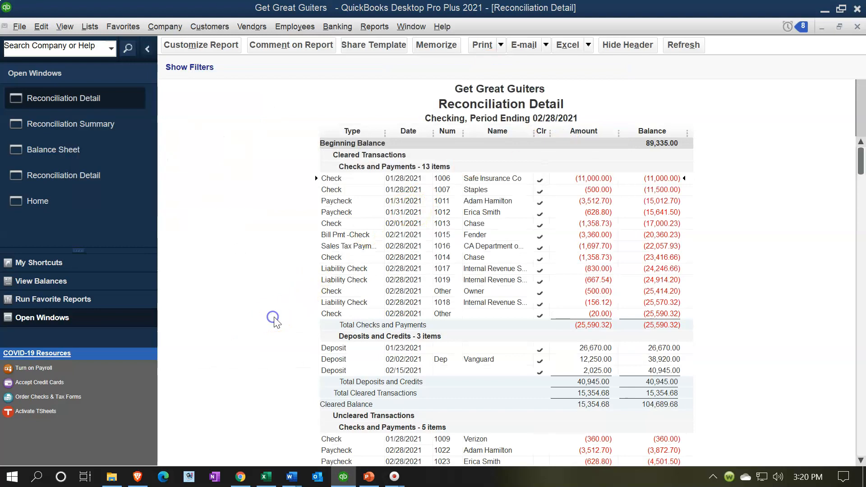
click(362, 260)
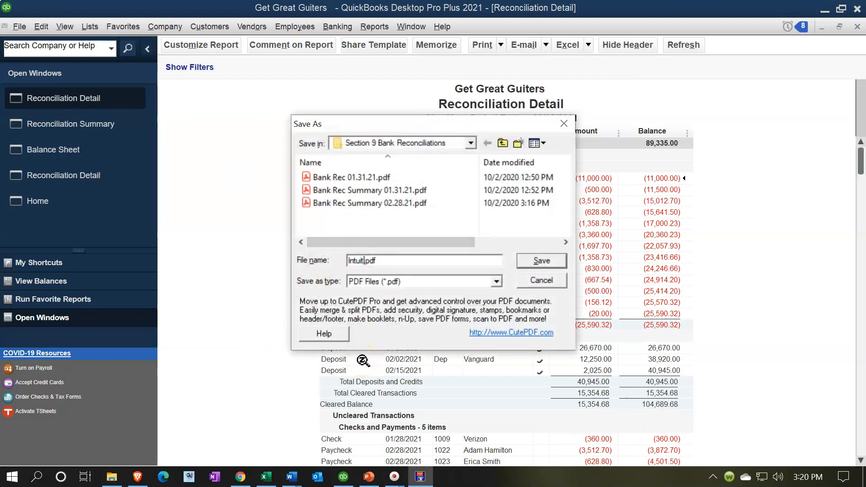
text(Bank Rec Detail 02.28.21)
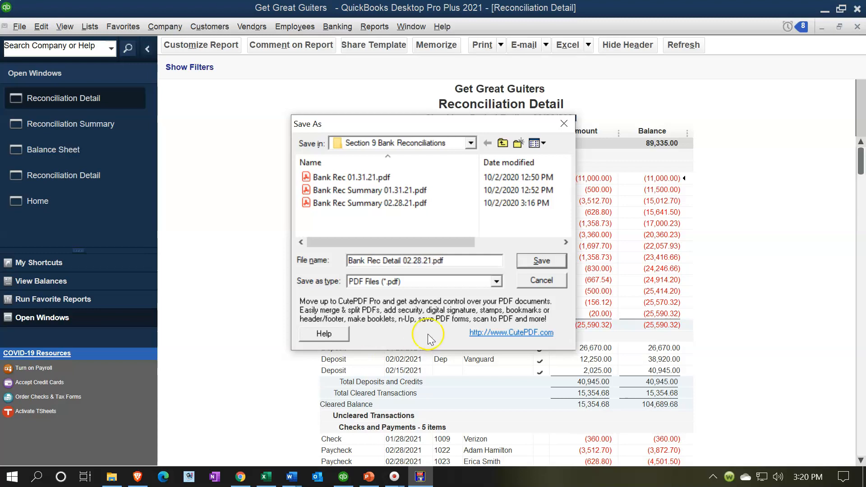
click(521, 260)
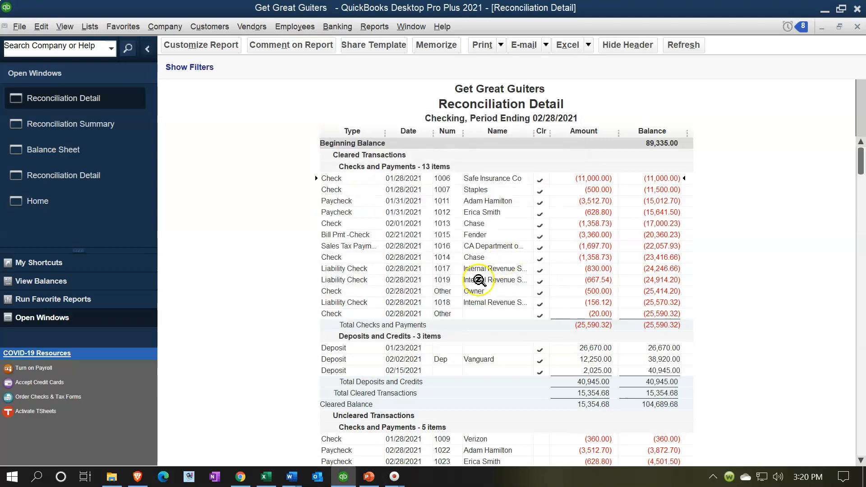
- Export the Reconciliation Detail report to a new worksheet in the existing workbook "Bank Rec 02.28.21.xlsx" in the Section 9 Bank Reconciliations folder
click(588, 45)
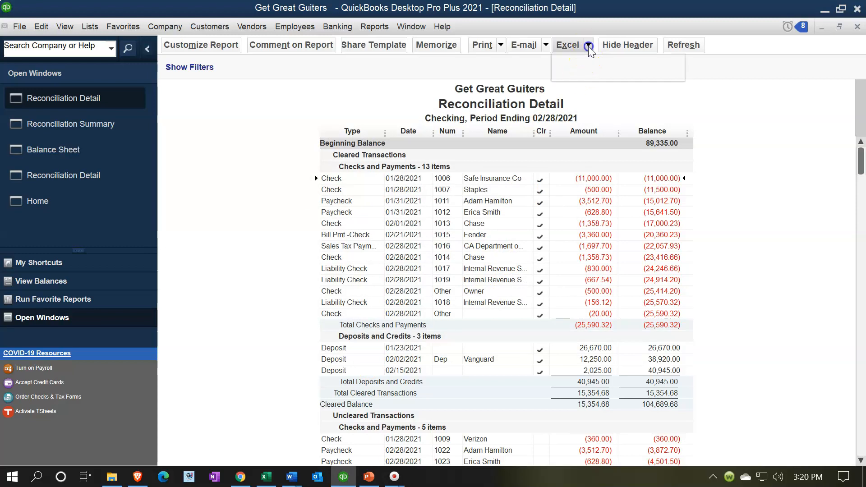
click(584, 63)
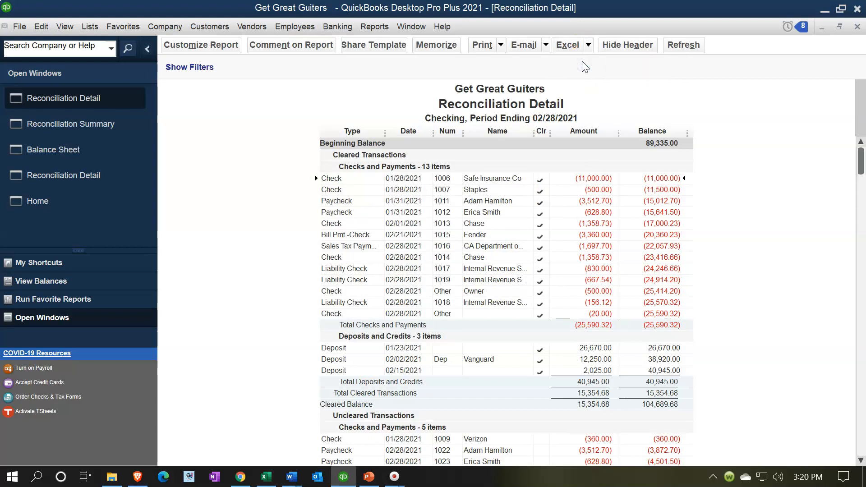
click(570, 71)
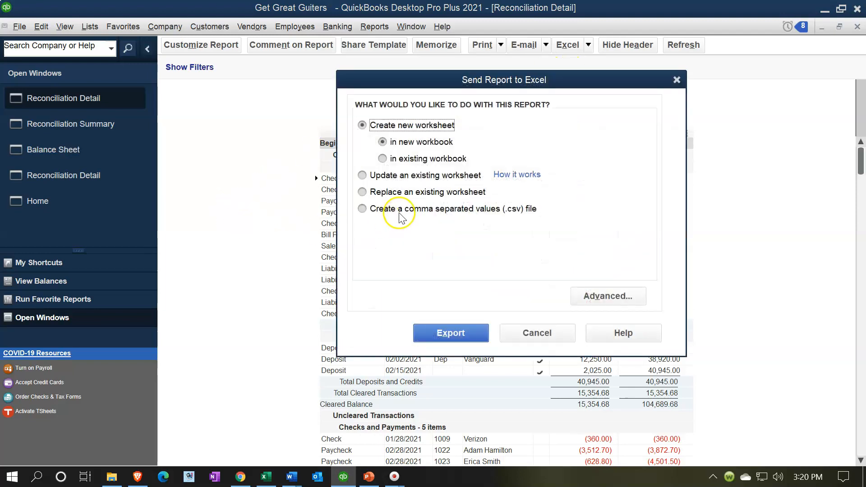
click(384, 159)
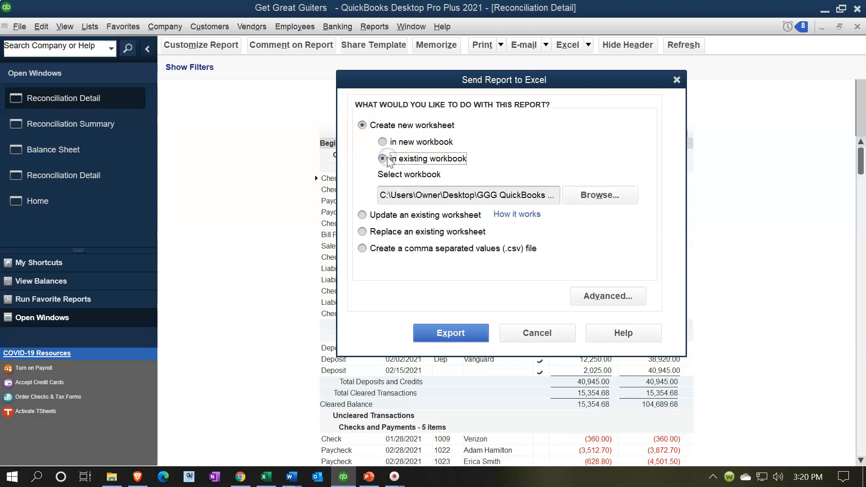
click(600, 199)
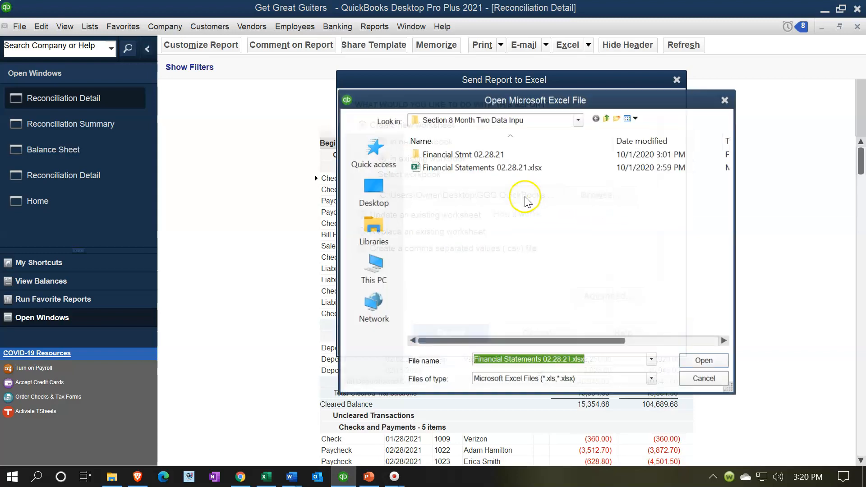
click(578, 120)
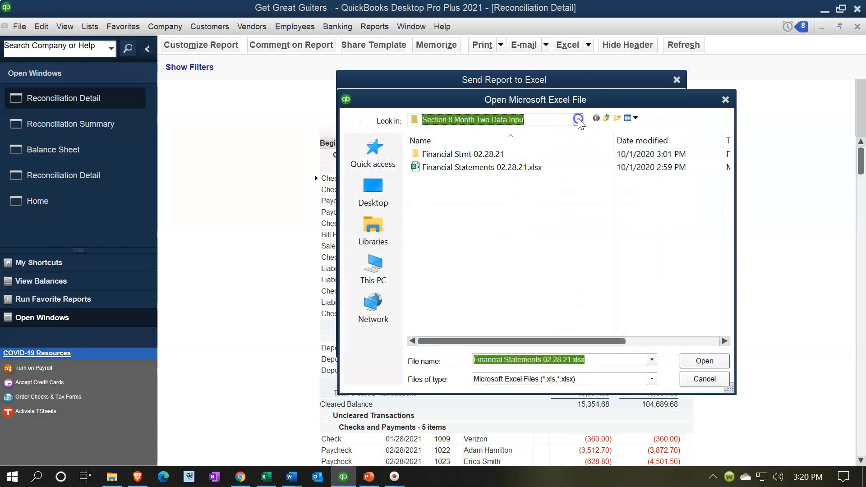
click(491, 243)
double_click(462, 221)
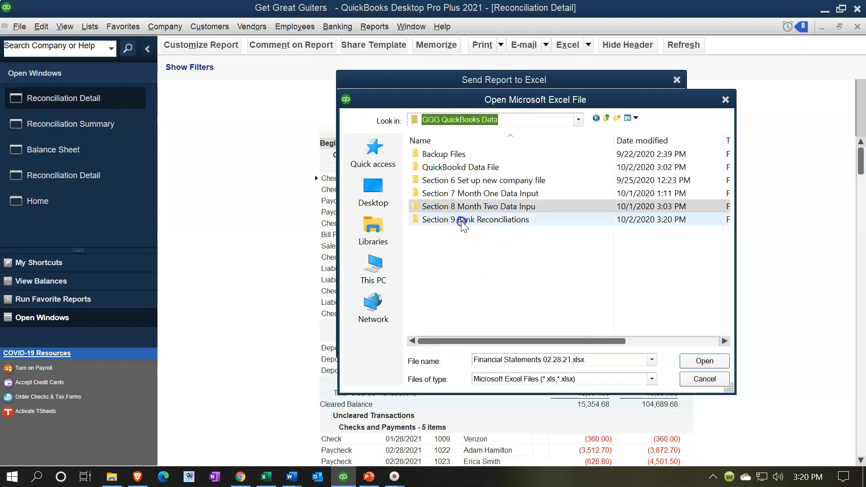
double_click(425, 155)
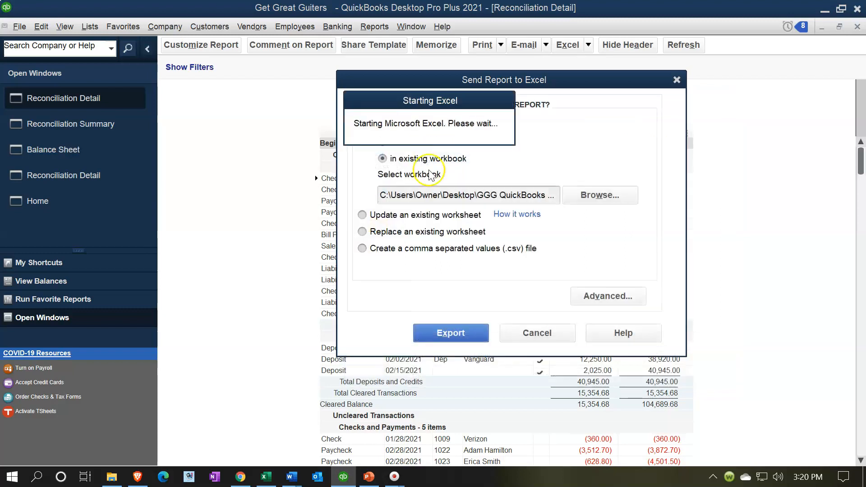
click(481, 338)
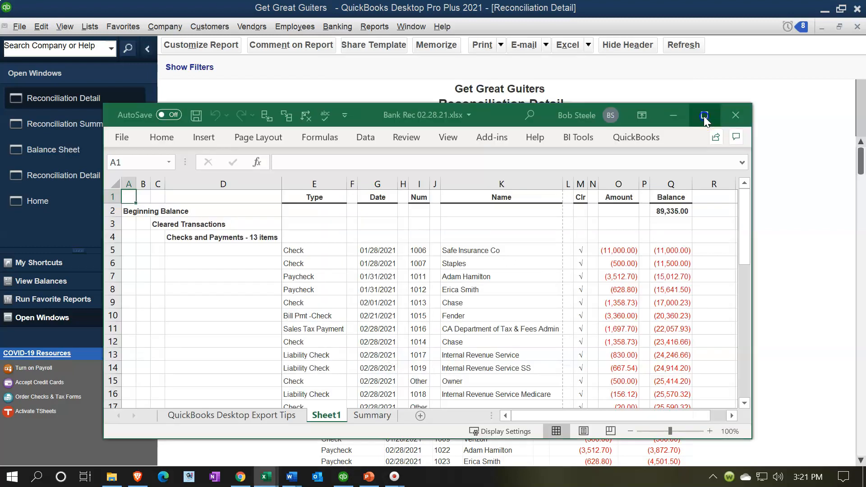
click(705, 116)
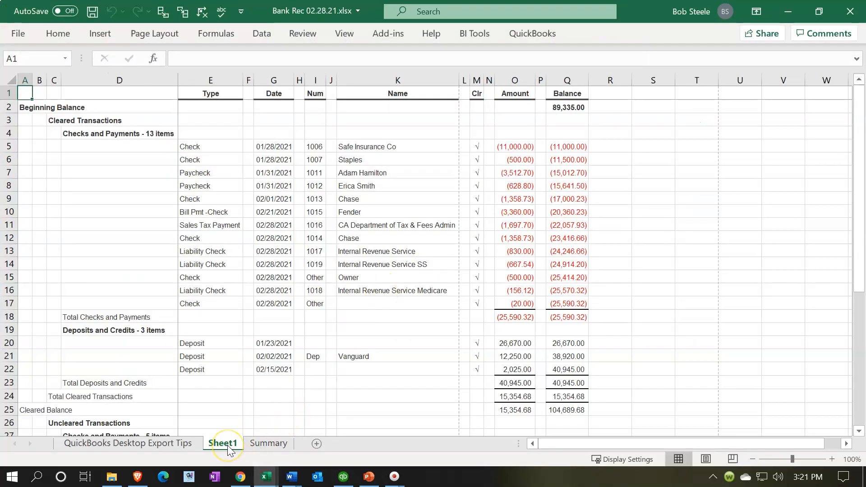
- Move Sheet1 after the Summary sheet and delete the QuickBooks Desktop Export Tips sheet
drag(228, 447, 228, 447)
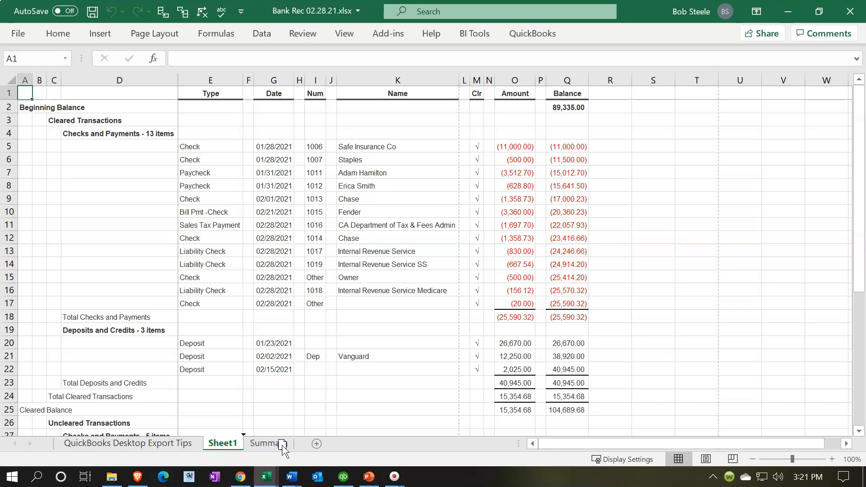
drag(298, 447, 297, 447)
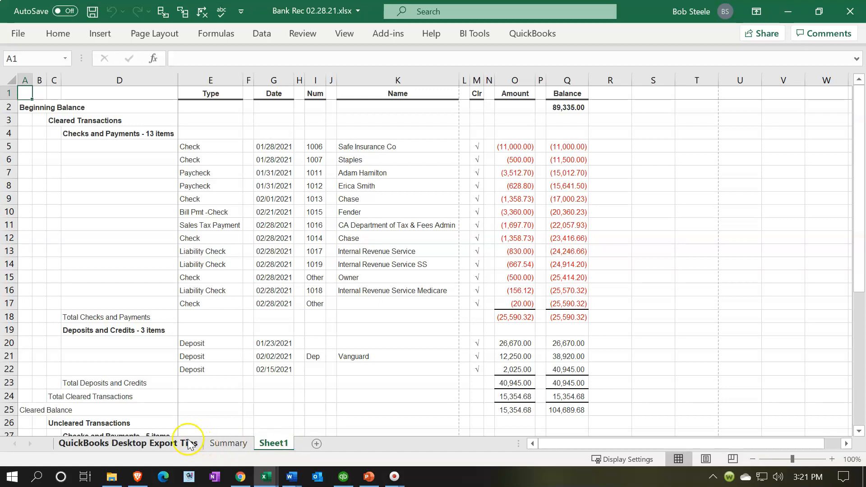
click(165, 444)
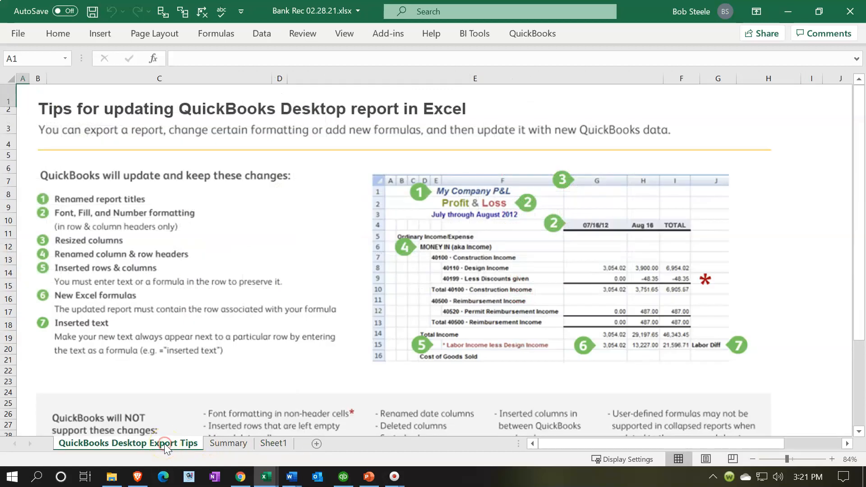
right_click(165, 445)
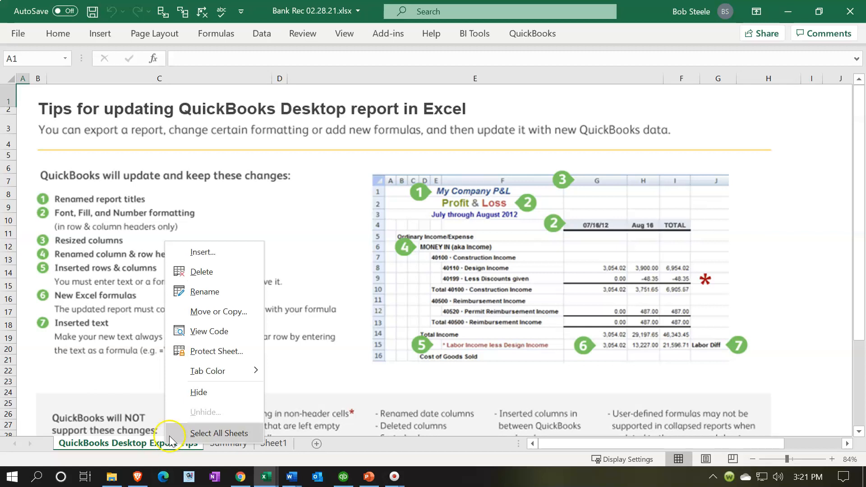
click(201, 274)
click(413, 278)
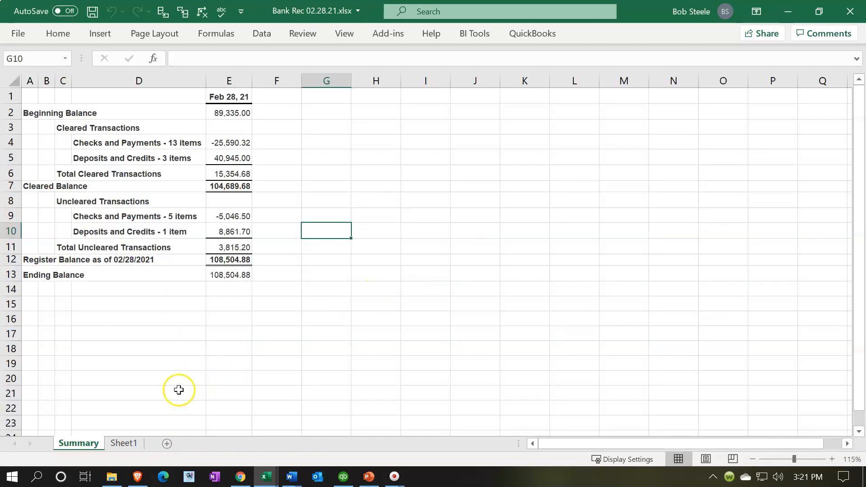
- Rename Sheet1 as "Detail"
click(128, 445)
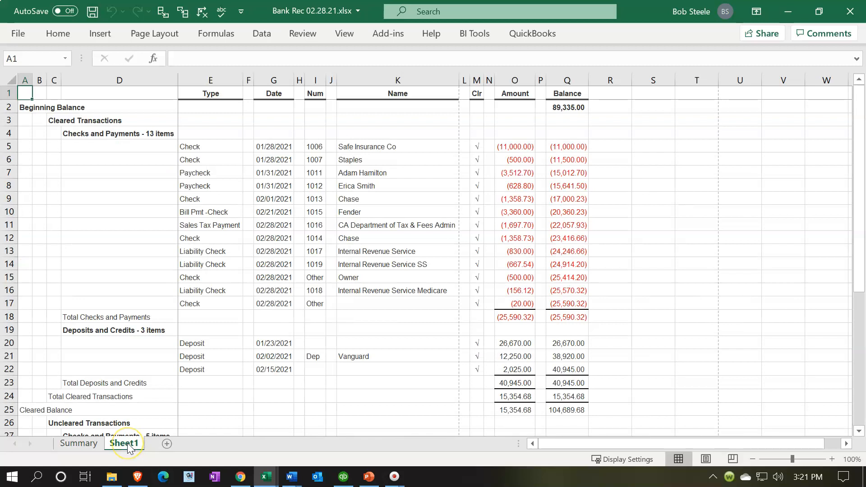
click(131, 445)
text(De)
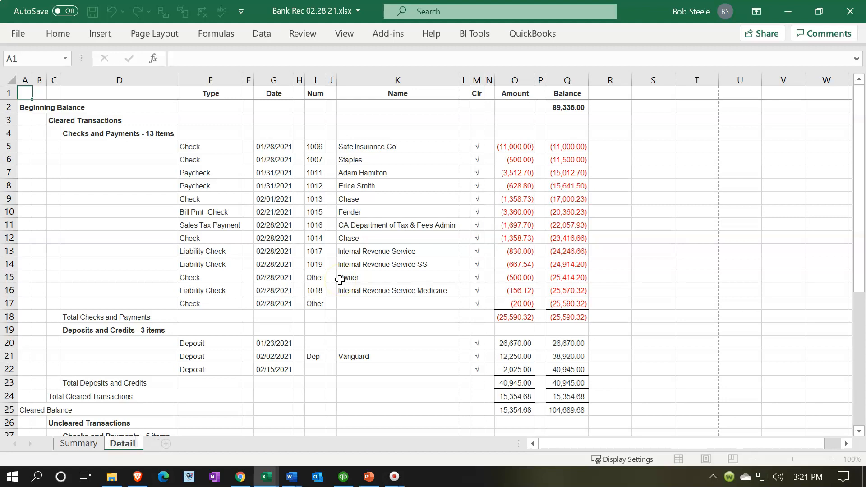
text(tail)
click(286, 276)
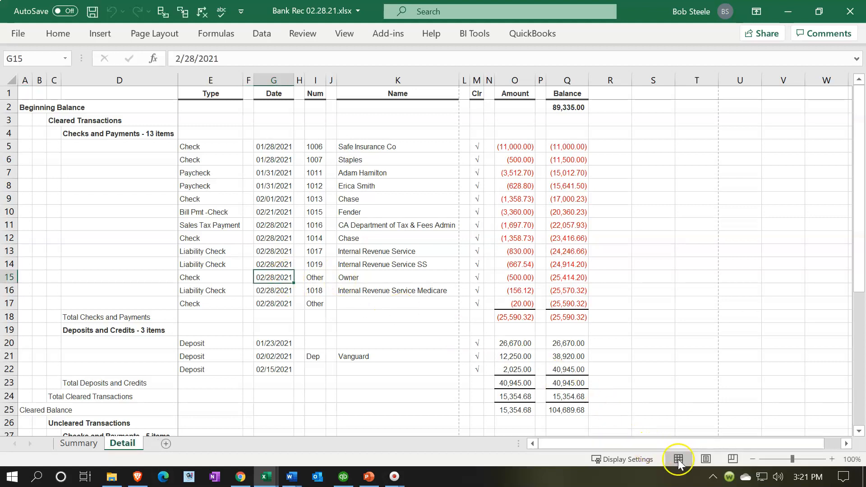
- Unfreeze the Detail sheet's panes by switching to Page Layout view, remove the window split and return to Normal view
click(702, 460)
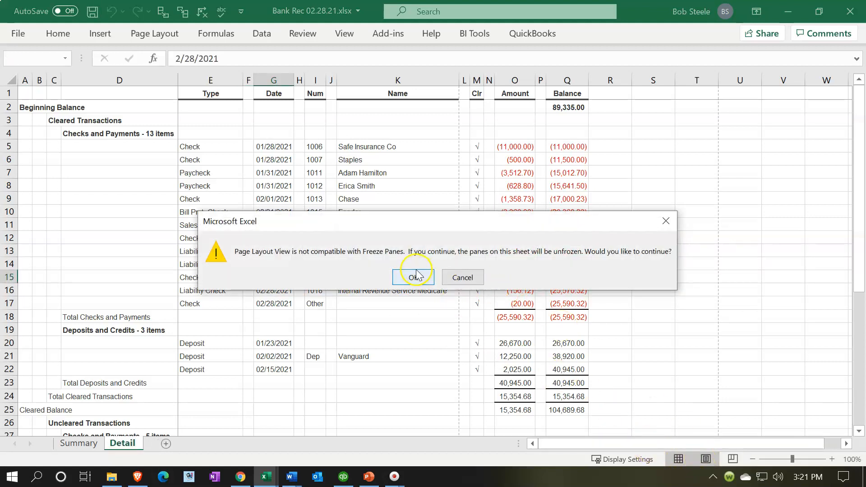
click(413, 275)
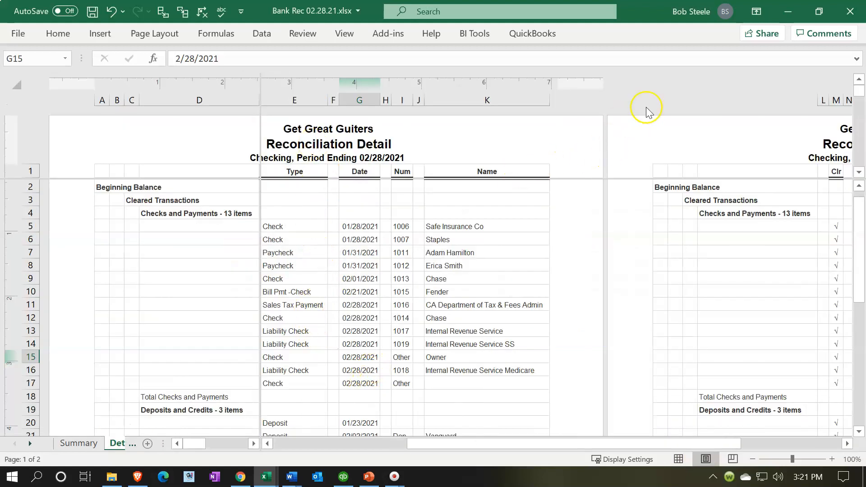
click(343, 34)
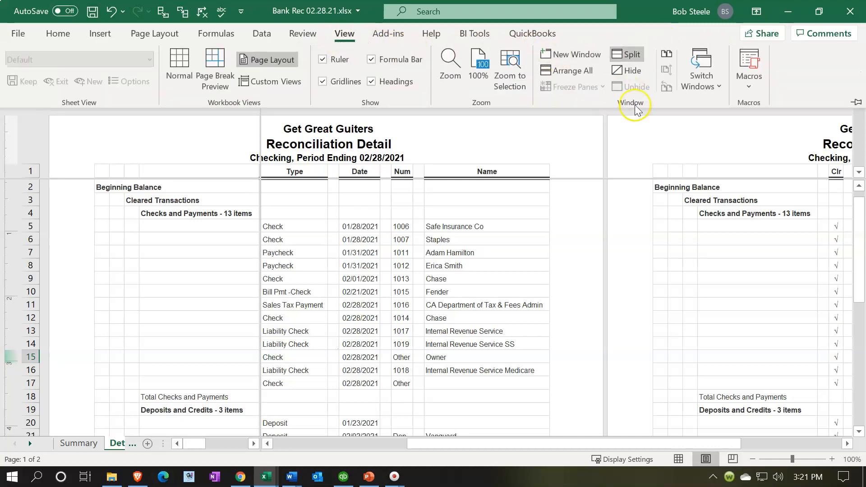
click(857, 103)
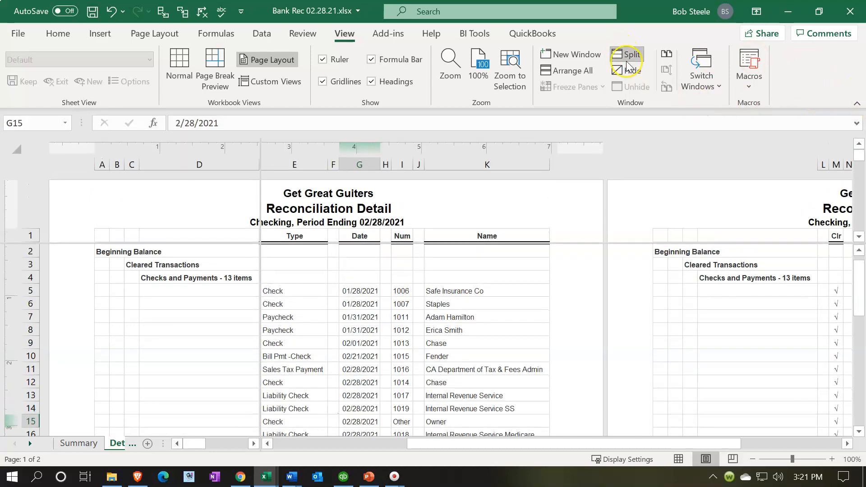
click(624, 54)
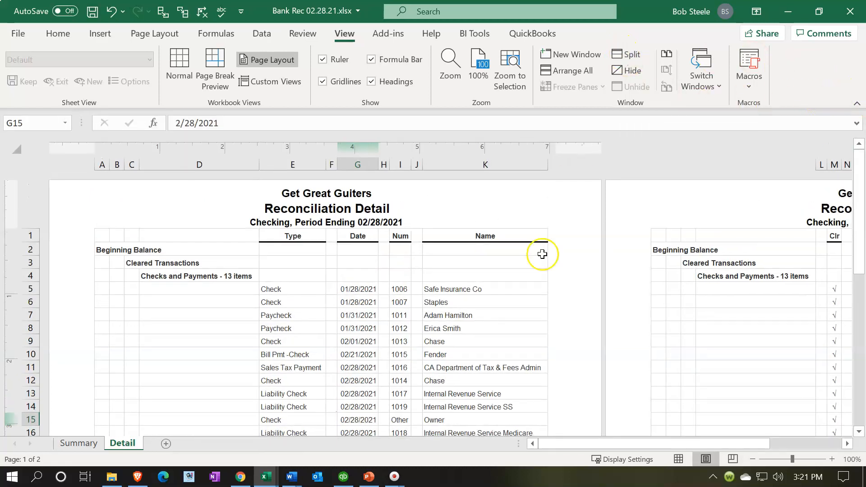
click(679, 459)
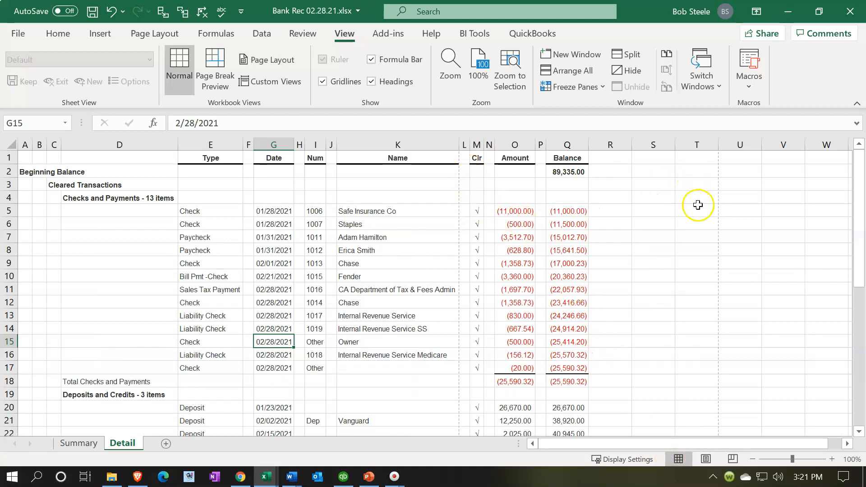
- Set the Detail sheet's page orientation to landscape and check where its page breaks fall
scroll(685, 226, down, 4)
scroll(685, 226, up, 4)
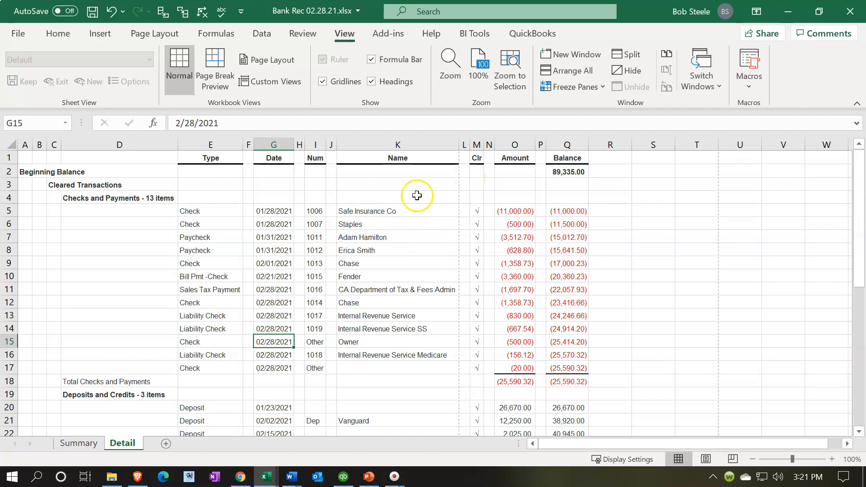
scroll(67, 225, down, 3)
scroll(67, 225, up, 3)
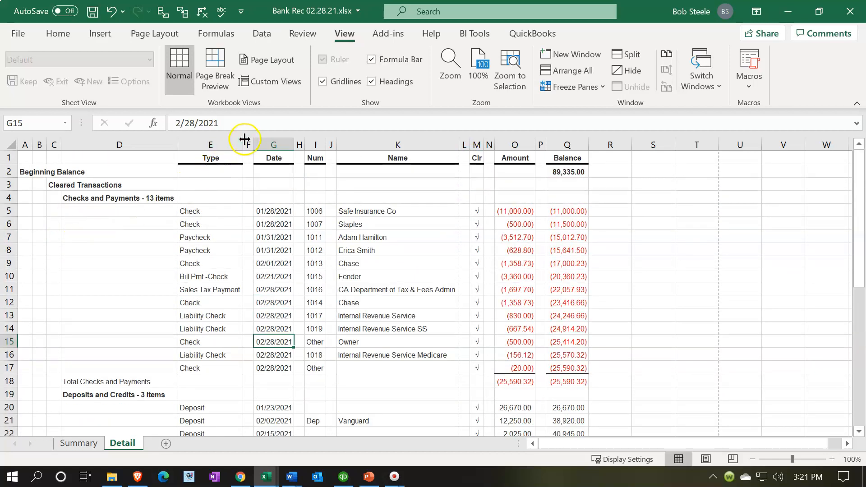
click(150, 34)
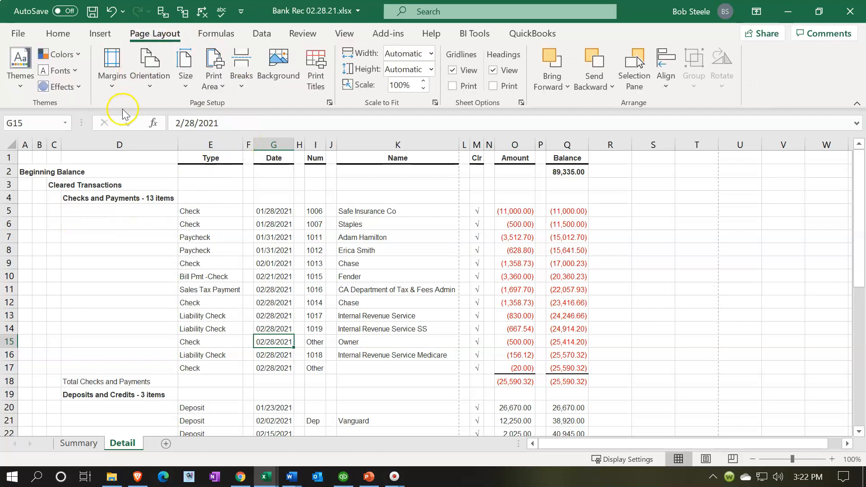
click(150, 76)
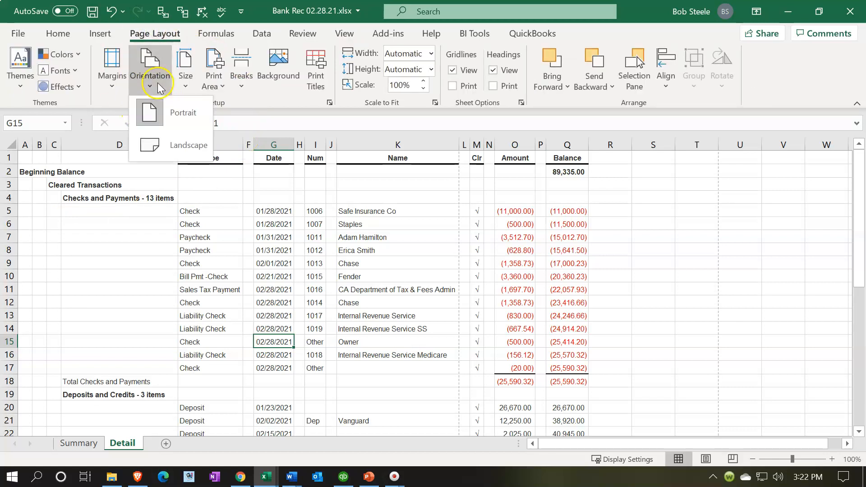
click(161, 147)
scroll(600, 223, down, 5)
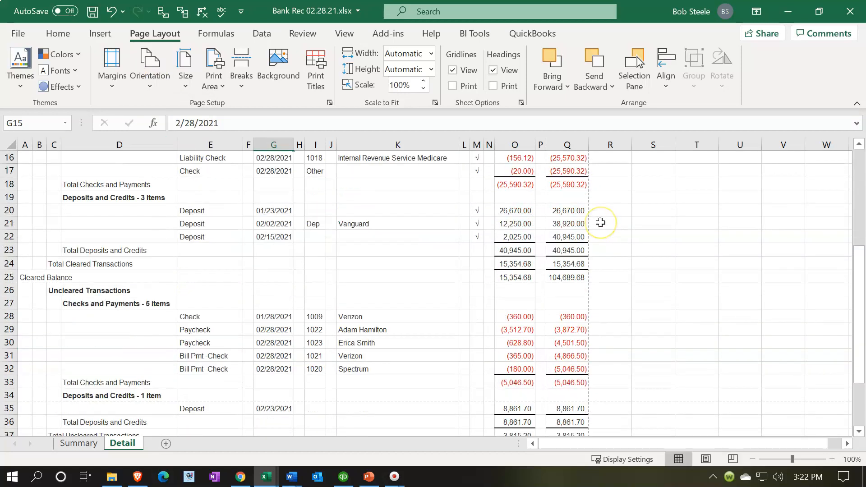
scroll(601, 223, down, 8)
scroll(601, 222, up, 8)
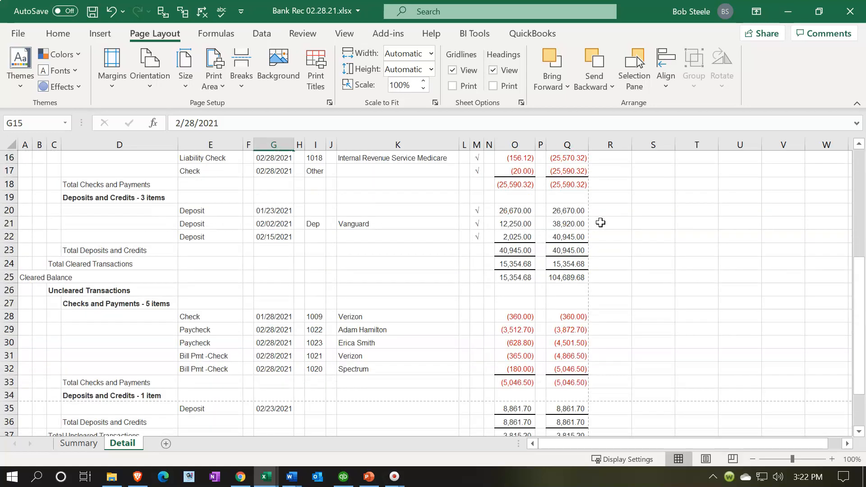
scroll(601, 223, up, 5)
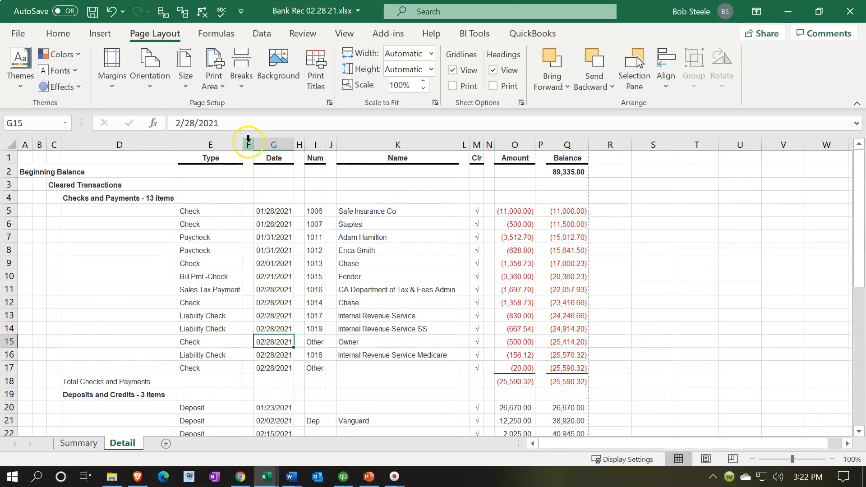
click(249, 145)
click(299, 144)
click(370, 158)
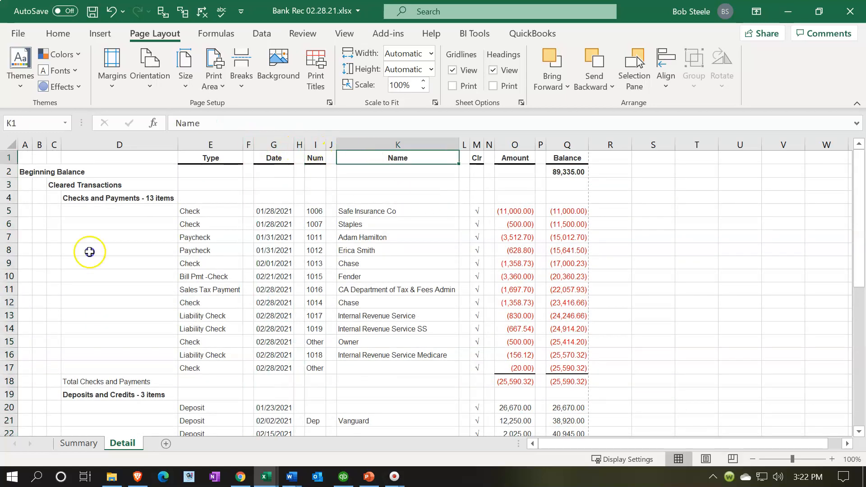
- Delete the blank spacer columns F, H, J, L, N and P from the Detail sheet
click(248, 145)
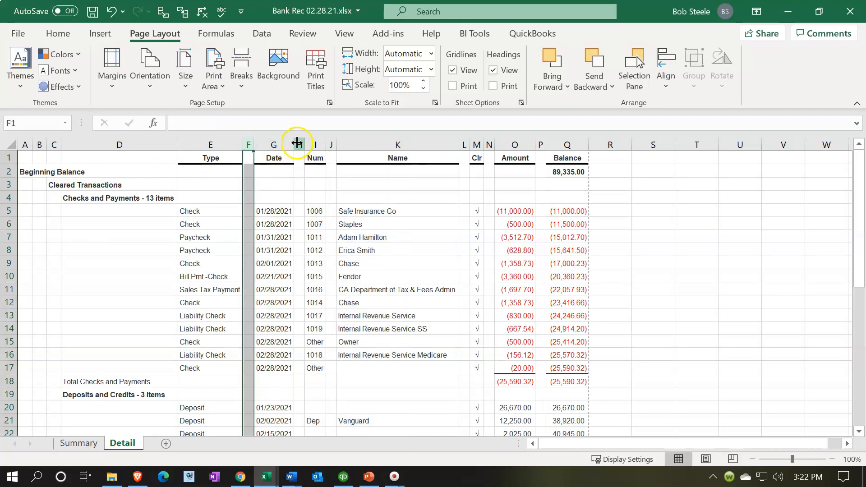
ctrl+click(299, 144)
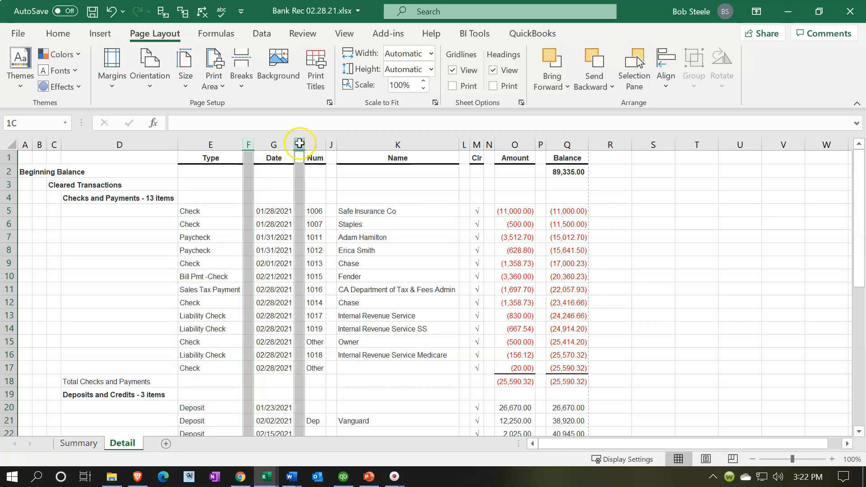
ctrl+click(331, 144)
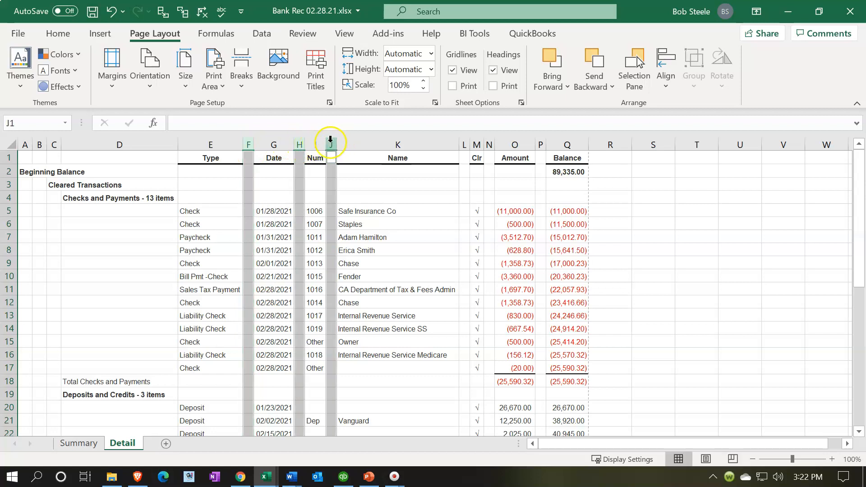
ctrl+click(465, 143)
ctrl+click(489, 144)
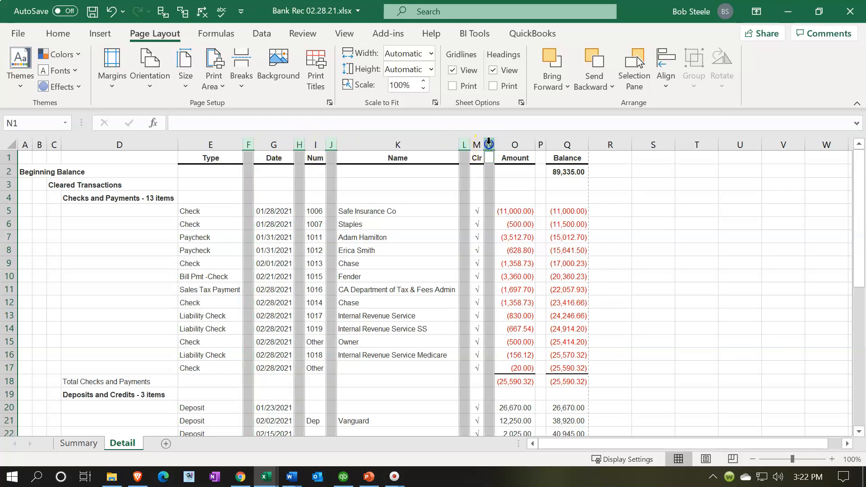
ctrl+click(541, 144)
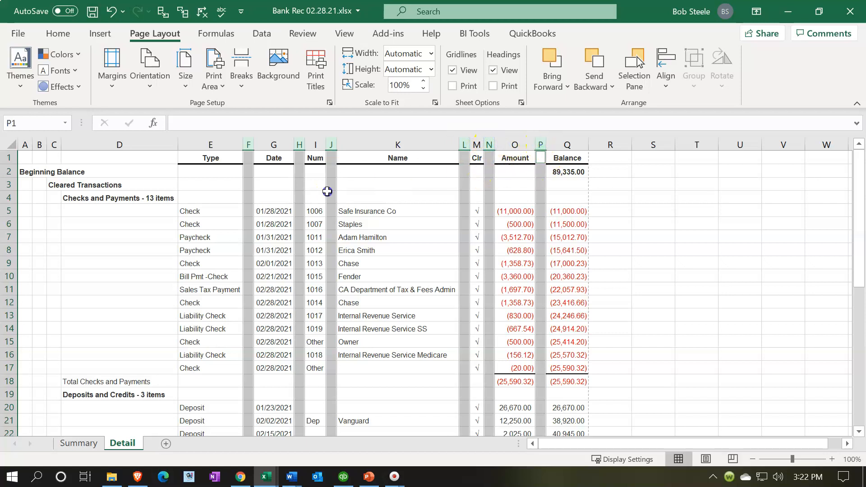
right_click(249, 178)
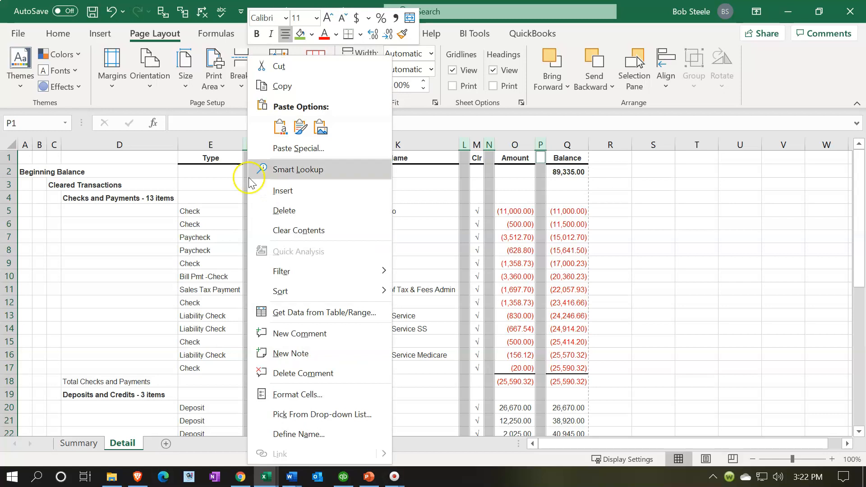
click(283, 211)
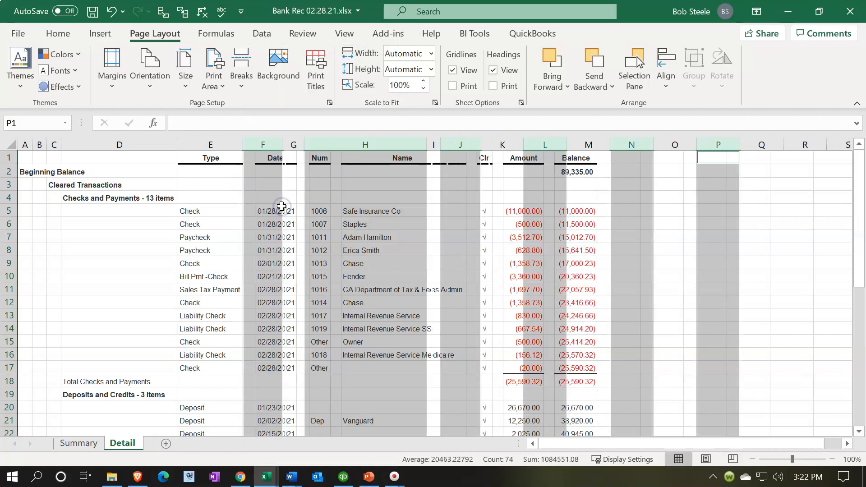
click(219, 252)
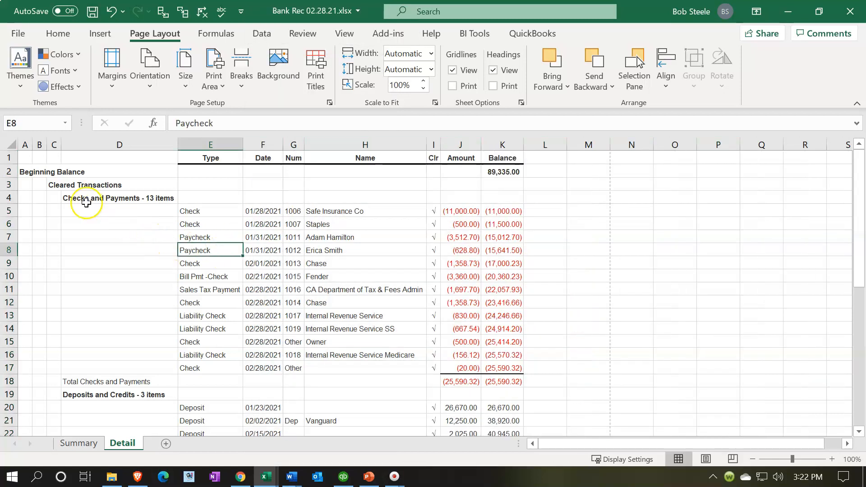
- Move the Beginning Balance label from A2 to D2 and the Cleared Transactions label from C3 to D3
scroll(58, 340, down, 3)
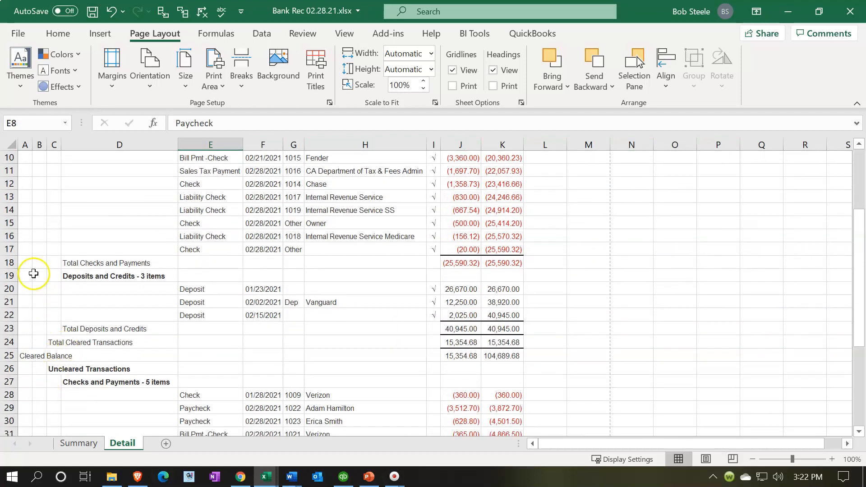
scroll(33, 273, up, 3)
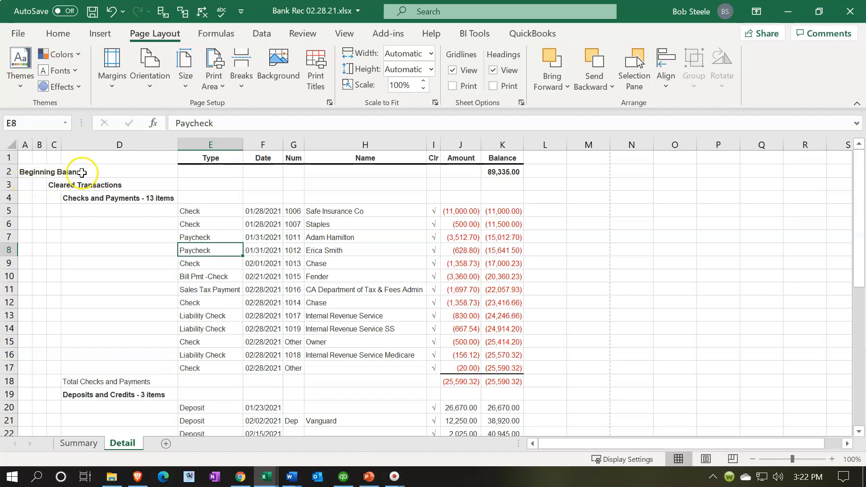
click(24, 174)
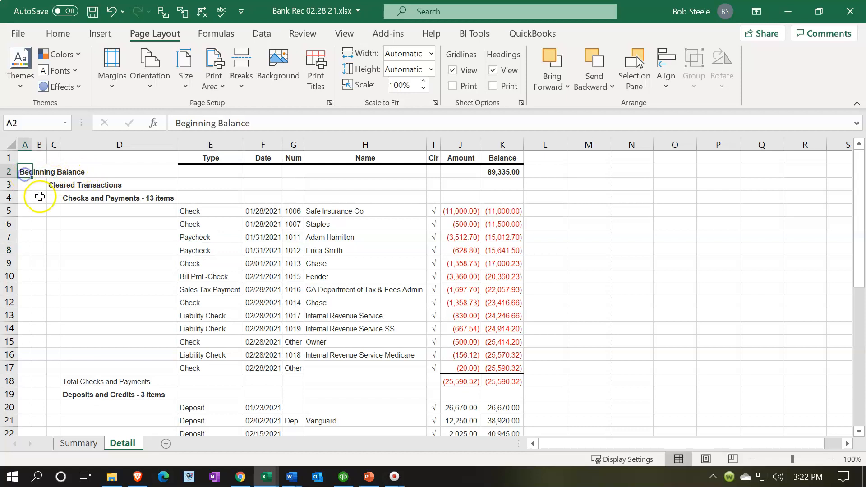
key(ctrl+x)
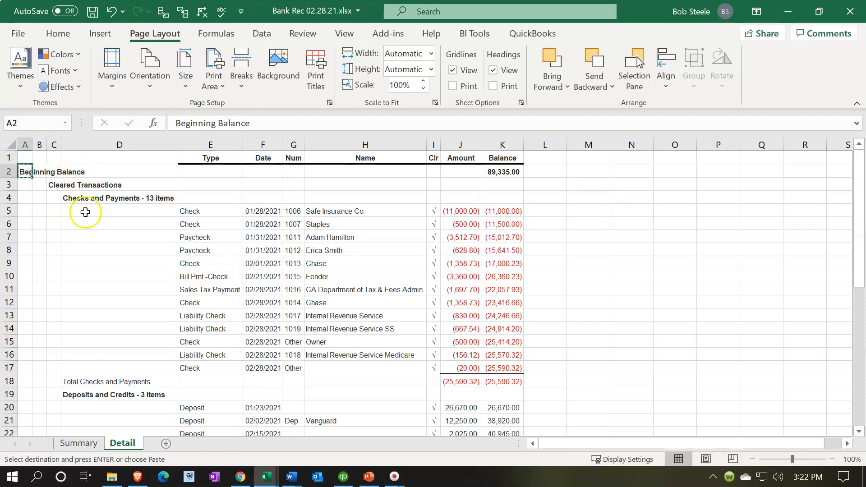
click(93, 174)
key(ctrl+v)
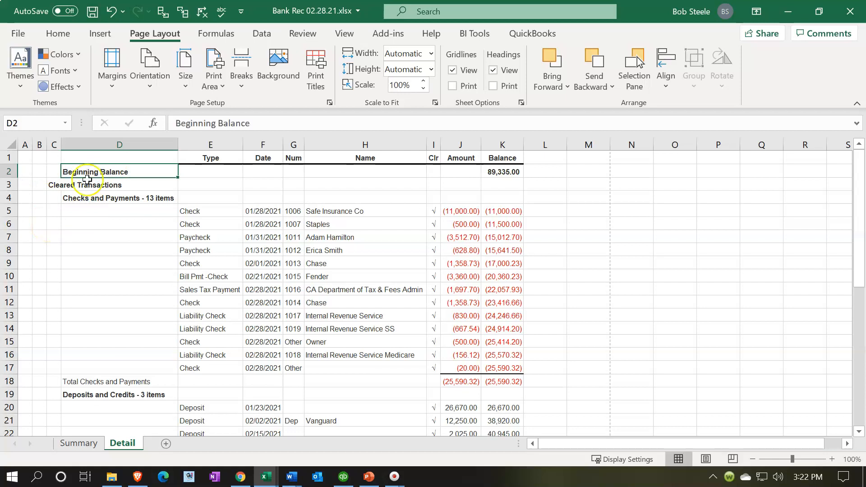
click(55, 182)
key(ctrl+x)
click(90, 185)
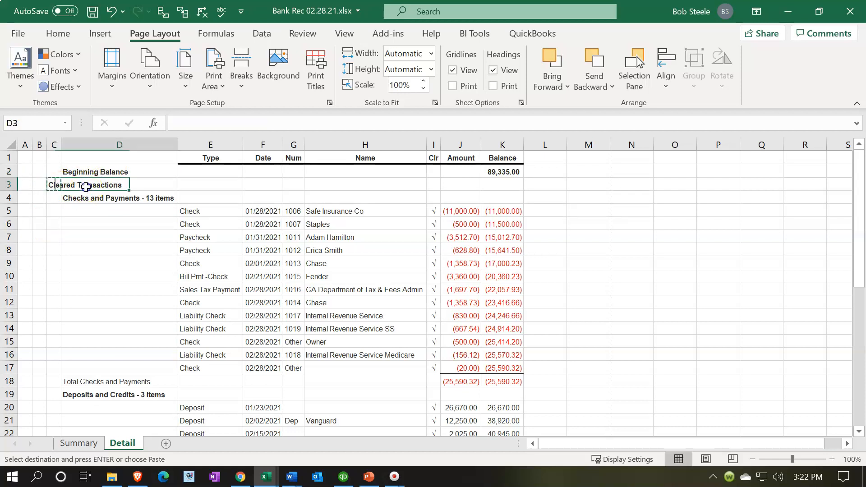
key(ctrl+v)
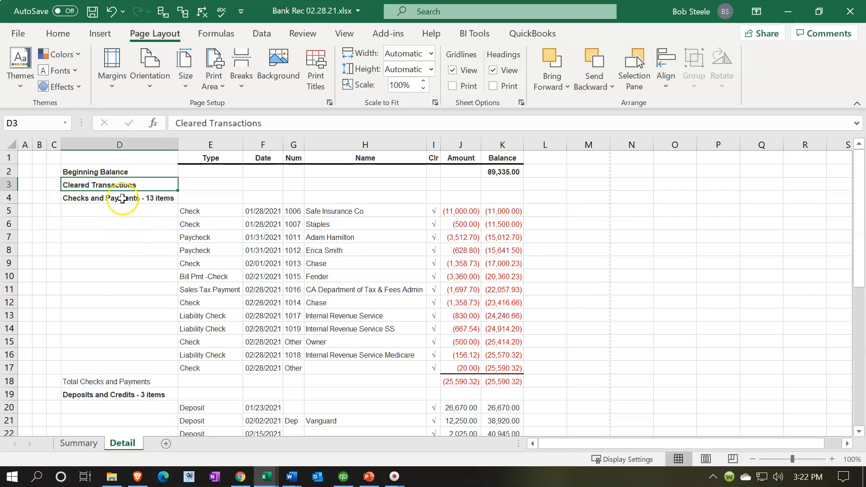
- Indent Cleared Transactions one level and "Checks and Payments - 13 items" two levels, and widen column D to fit the text
drag(119, 188, 119, 197)
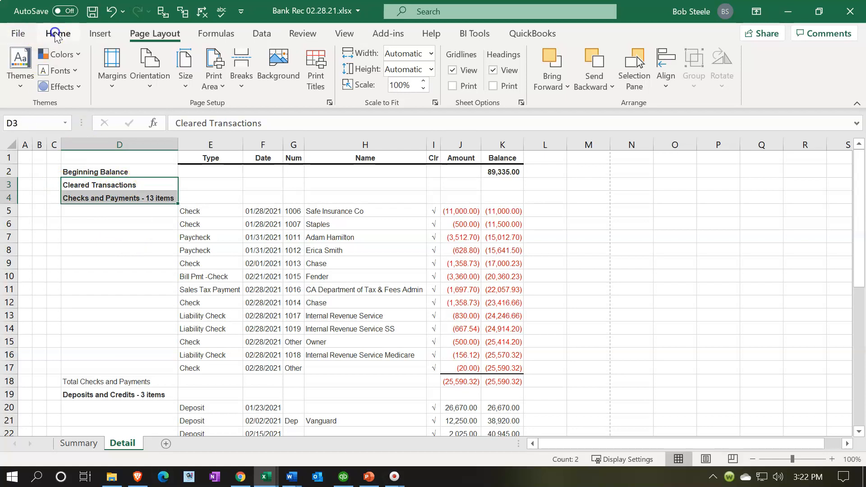
click(57, 34)
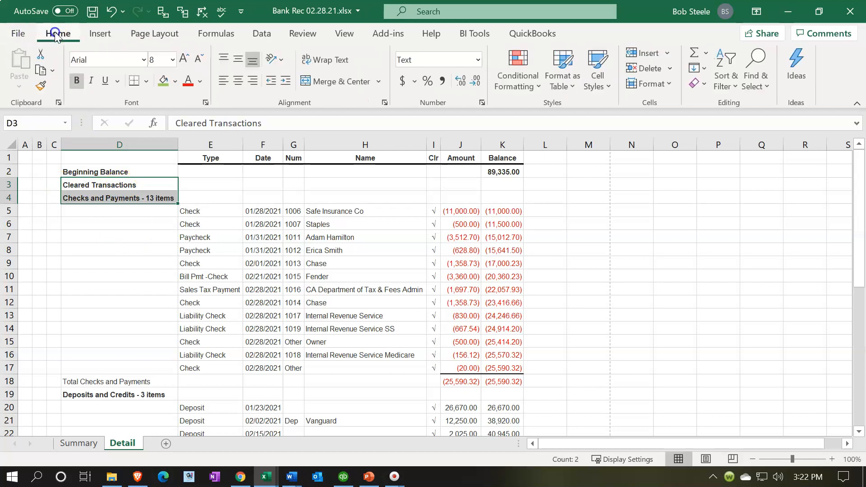
click(284, 82)
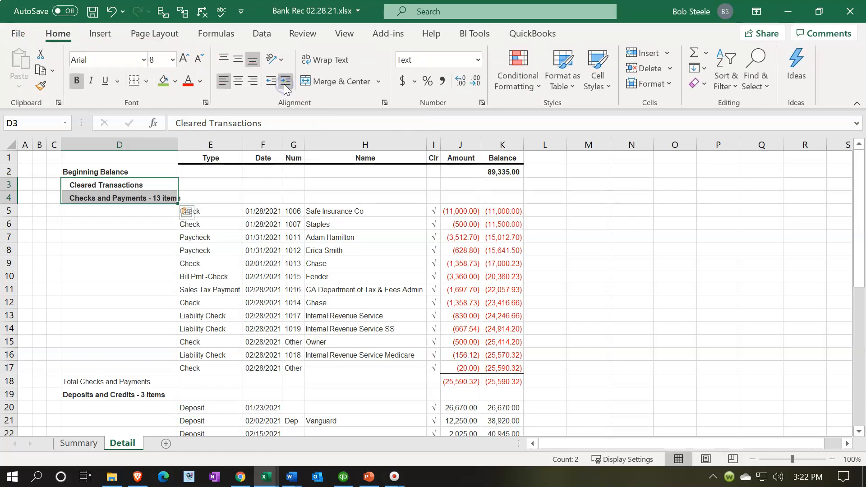
click(285, 100)
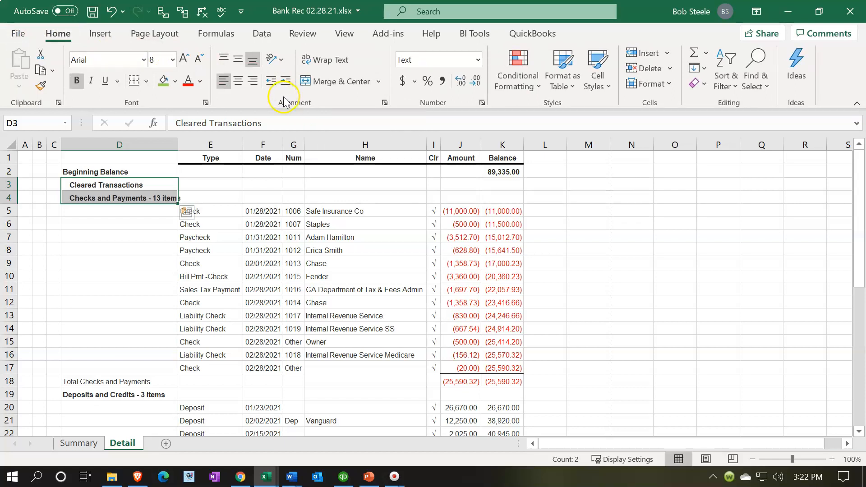
click(139, 199)
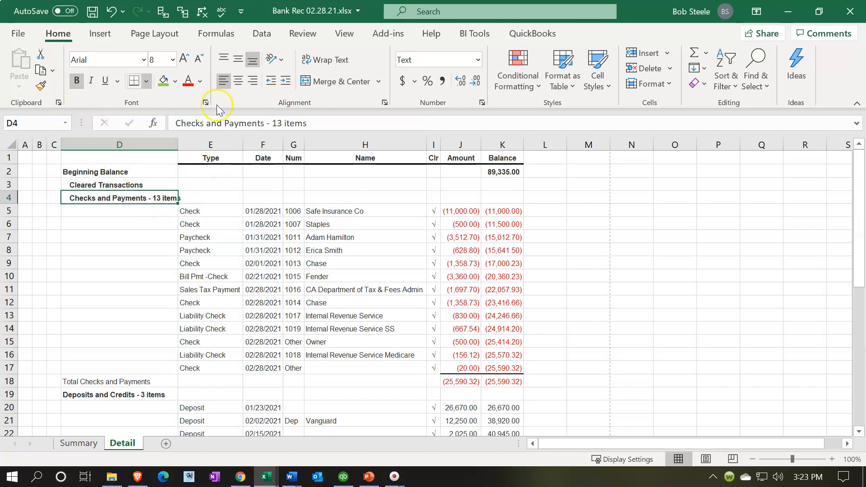
click(285, 81)
drag(179, 144, 191, 144)
click(157, 262)
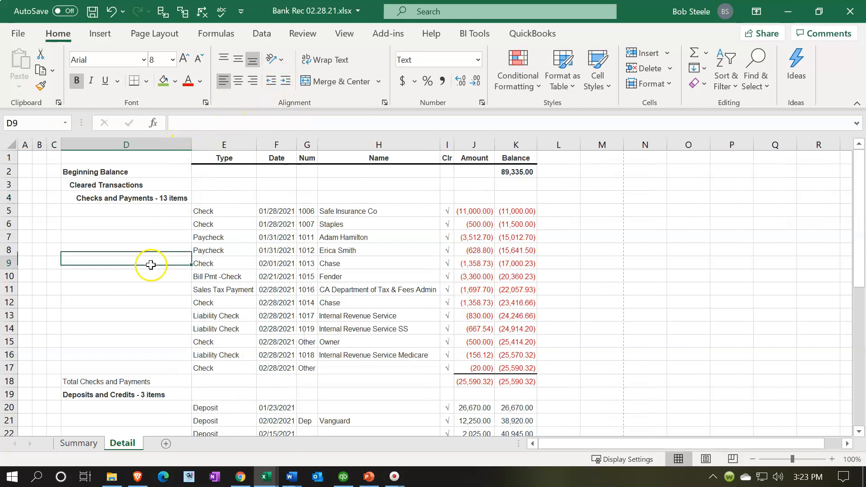
- Move the Total Cleared Transactions label from C24 to D24 and indent it one level
scroll(158, 306, down, 3)
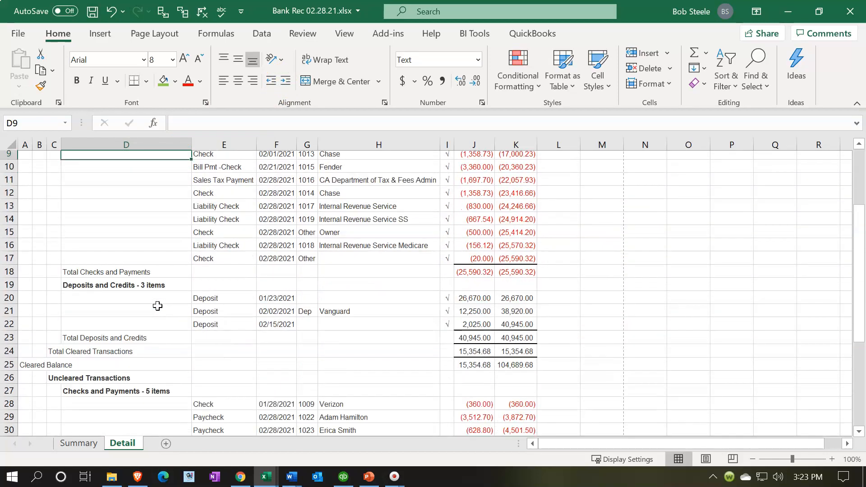
click(58, 341)
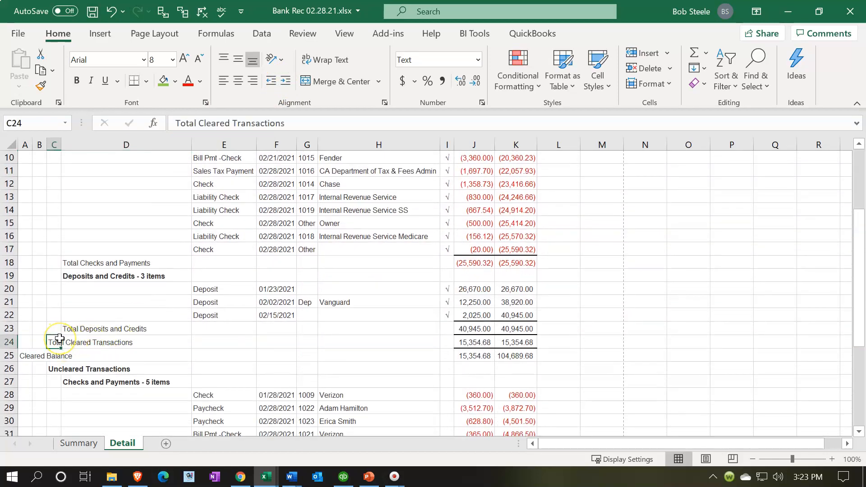
drag(59, 338, 74, 341)
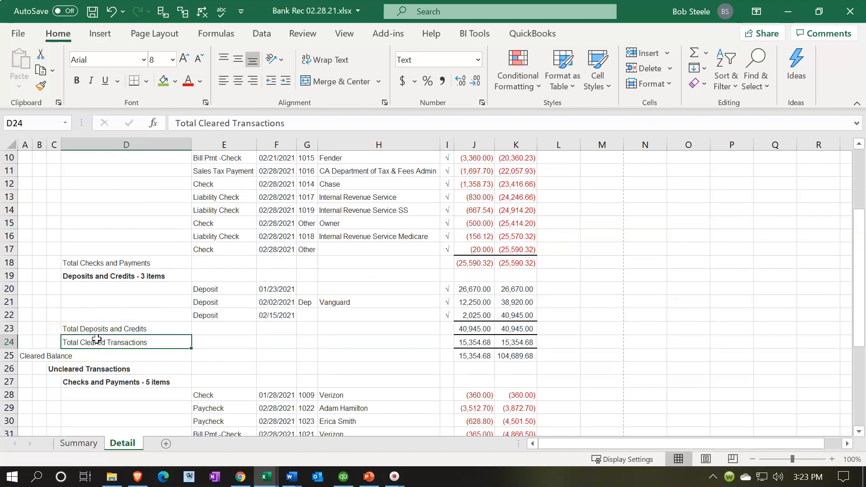
click(286, 81)
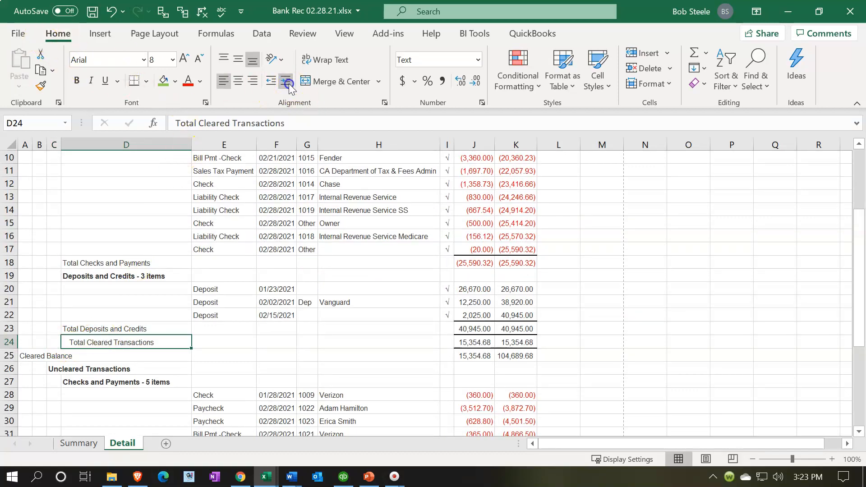
- Move the Cleared Balance label from A25 to D25 and the Uncleared Transactions label from C26 to D26
scroll(139, 315, down, 2)
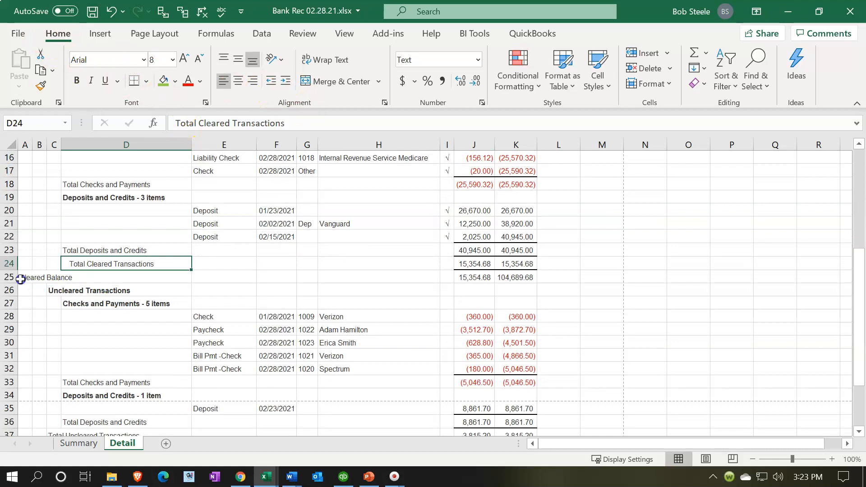
click(21, 277)
key(ctrl+x)
click(58, 276)
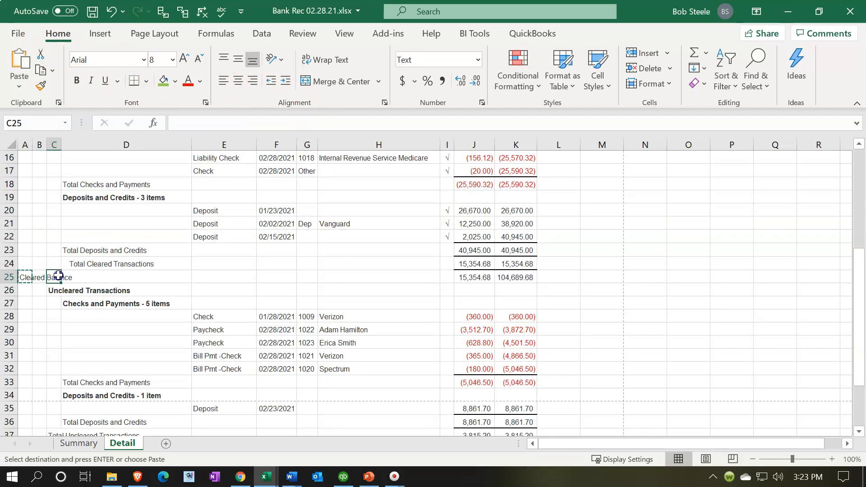
key(ctrl+v)
click(53, 291)
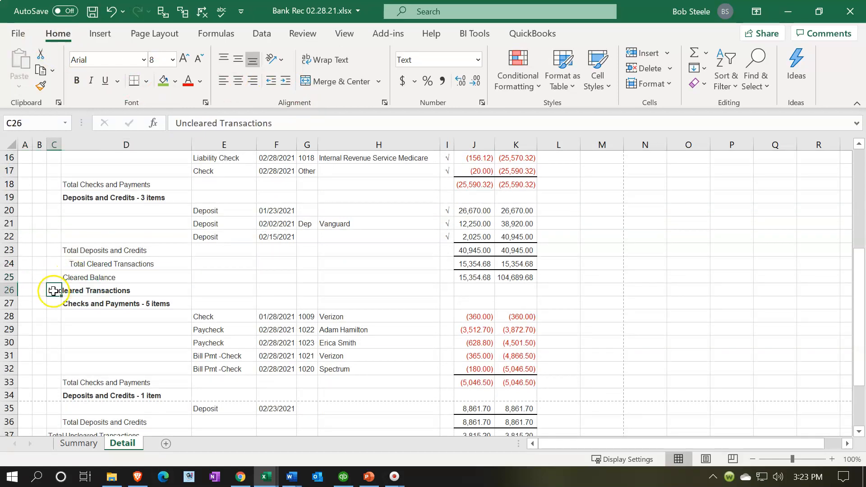
key(ctrl+x)
click(63, 291)
key(ctrl+v)
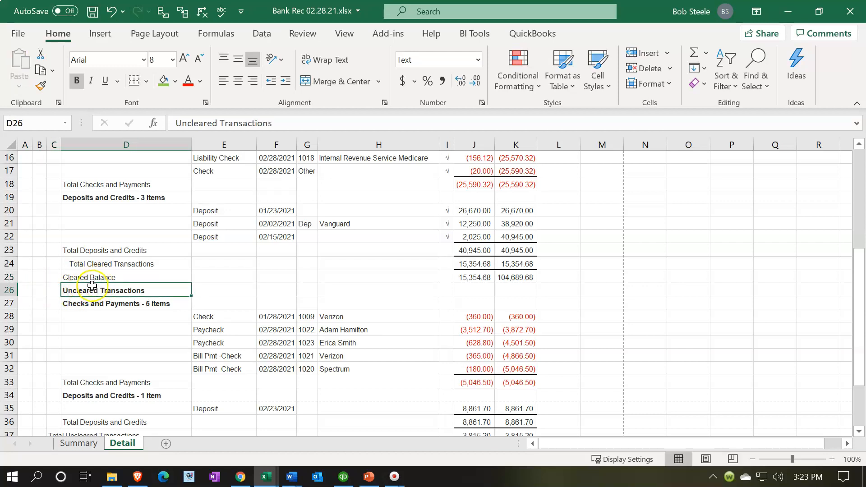
- Indent the Uncleared Transactions label one level and "Checks and Payments - 5 items" two levels
drag(92, 295, 90, 304)
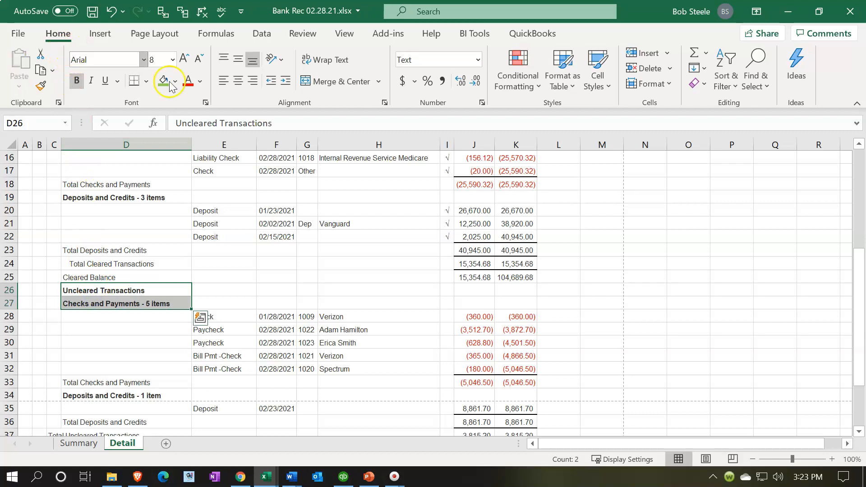
click(285, 81)
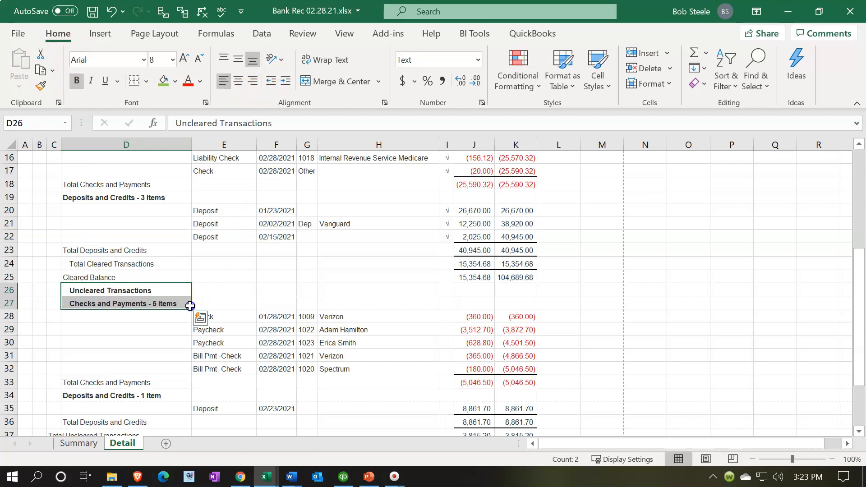
click(156, 305)
click(286, 82)
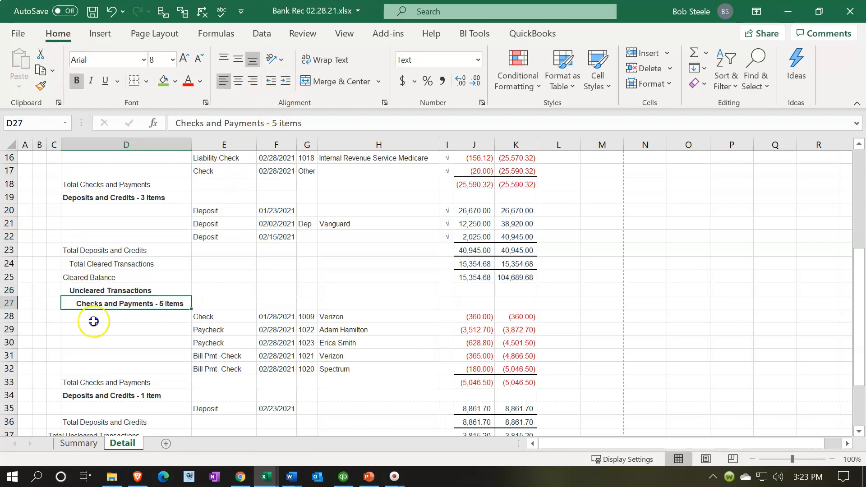
- Move the Total Uncleared Transactions label from C37 to D37 and indent it one level
scroll(93, 321, down, 3)
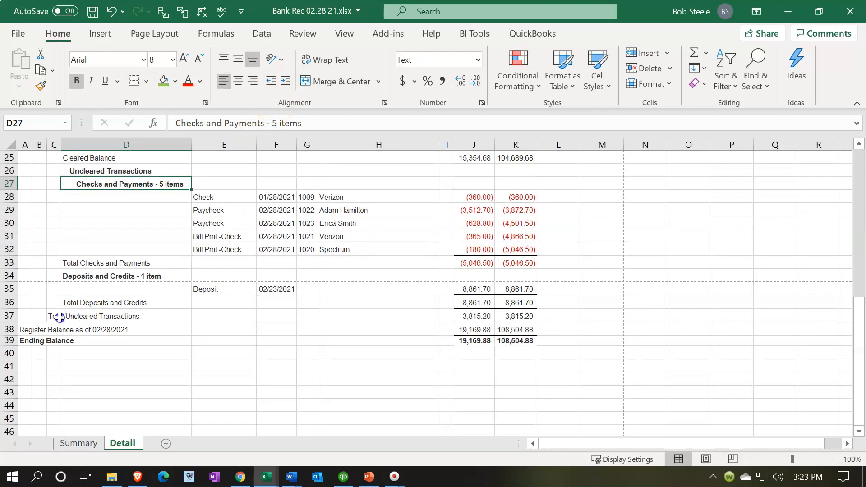
click(59, 318)
drag(58, 318, 68, 319)
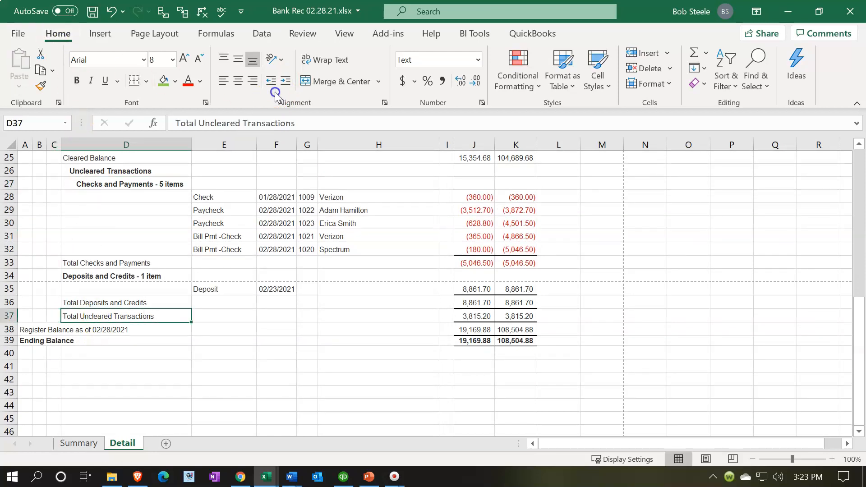
click(285, 81)
- Move the Register Balance and Ending Balance labels from A38:A39 to D38:D39
click(25, 329)
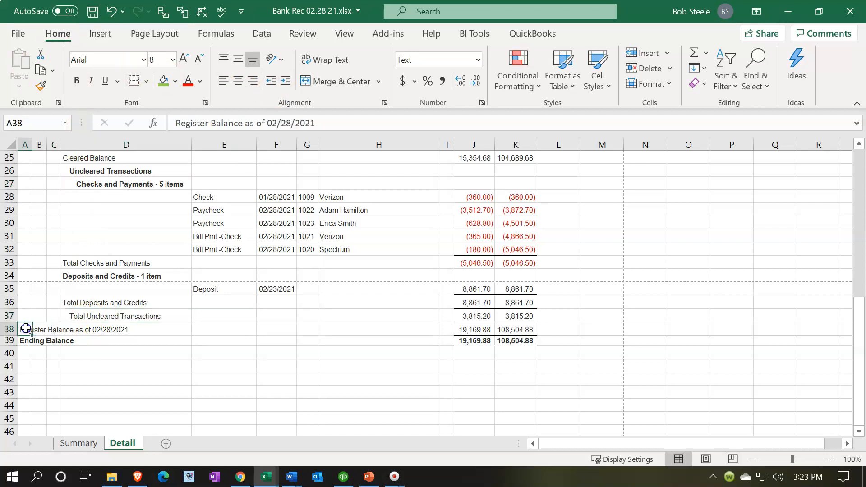
mouse_move(26, 328)
mouse_down()
mouse_move(26, 349)
mouse_move(28, 339)
mouse_up()
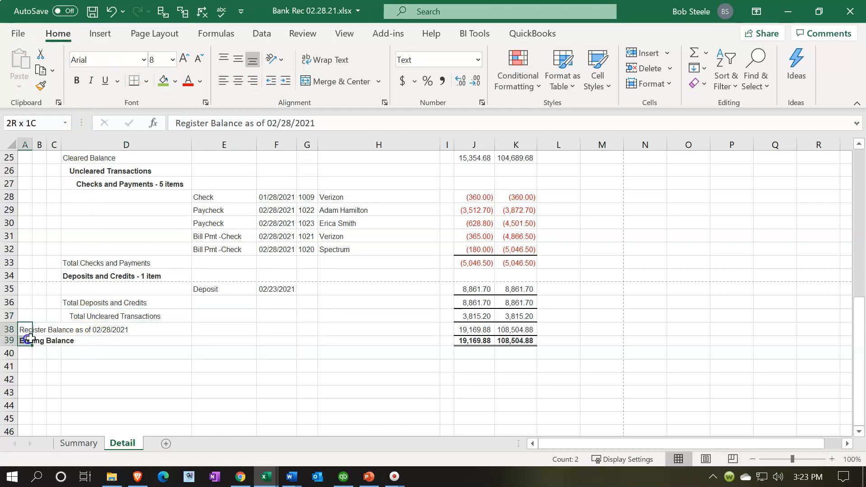
key(ctrl+x)
click(96, 329)
key(shift+Down)
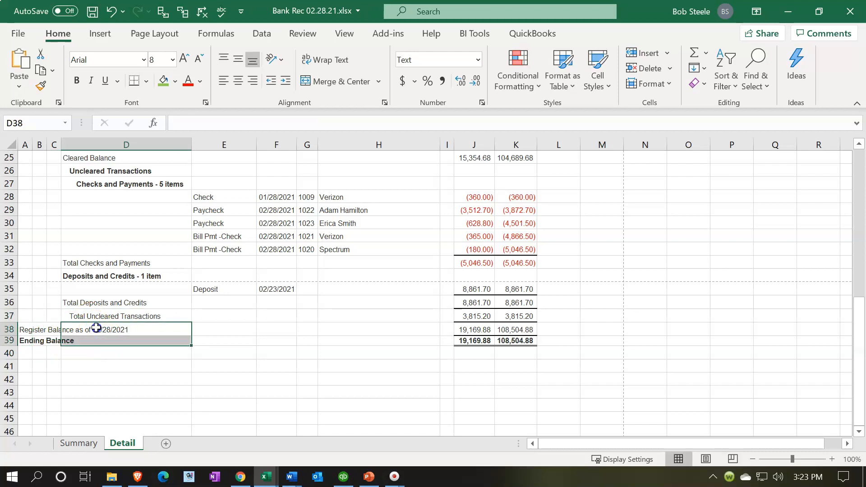
key(ctrl+v)
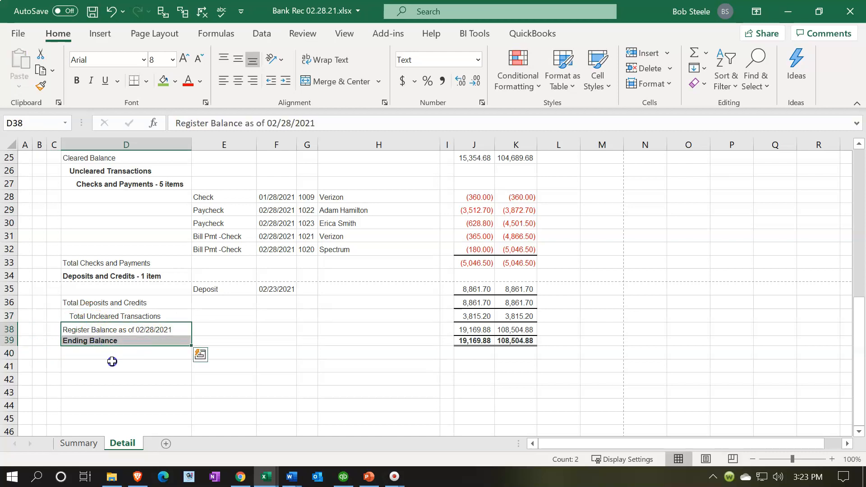
- Delete the empty columns A through C from the Detail sheet and save the workbook as a macro-free file
scroll(112, 361, up, 8)
drag(23, 142, 53, 143)
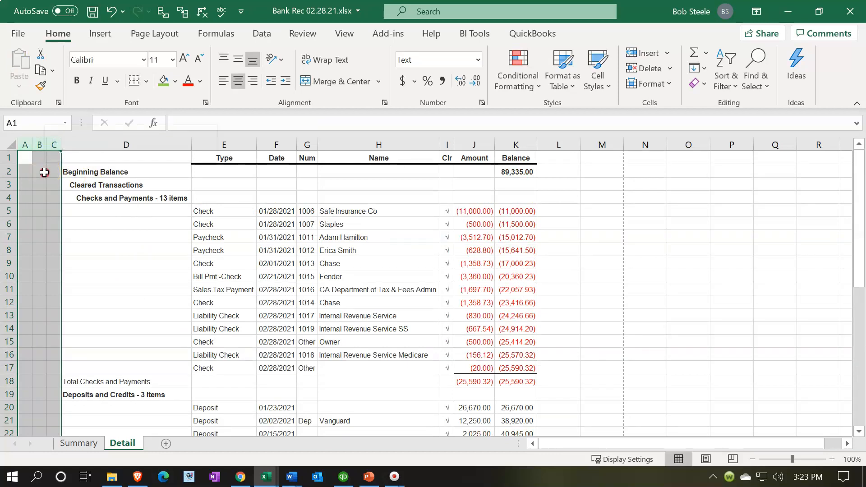
right_click(44, 172)
click(86, 306)
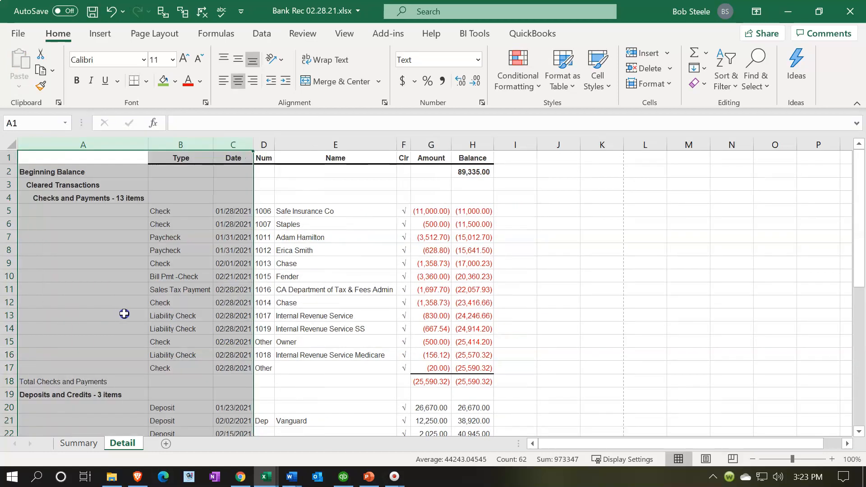
click(158, 312)
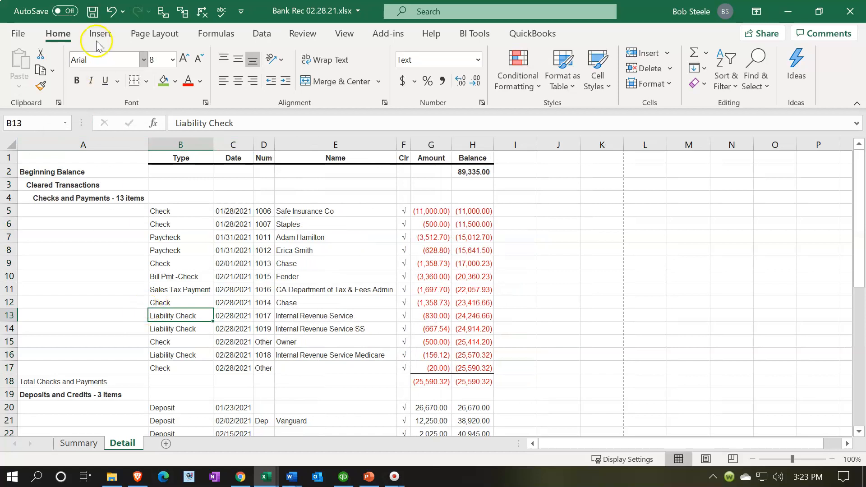
click(93, 11)
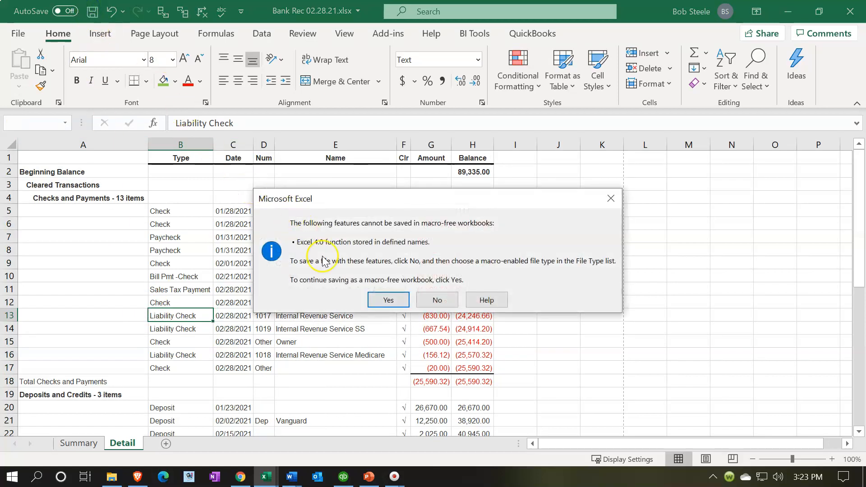
click(377, 301)
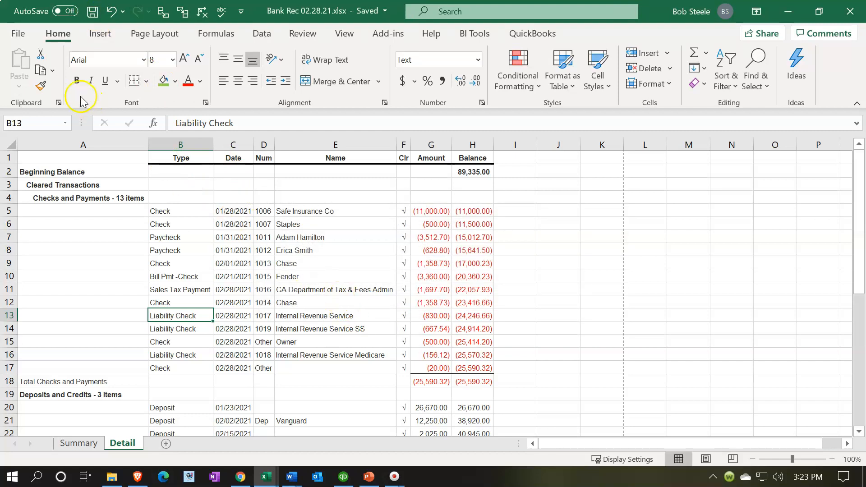
- Print the entire workbook to CutePDF Writer, saving it as Bank Rec 02.28.21.pdf in the Section 9 Bank Reconciliations folder
click(18, 36)
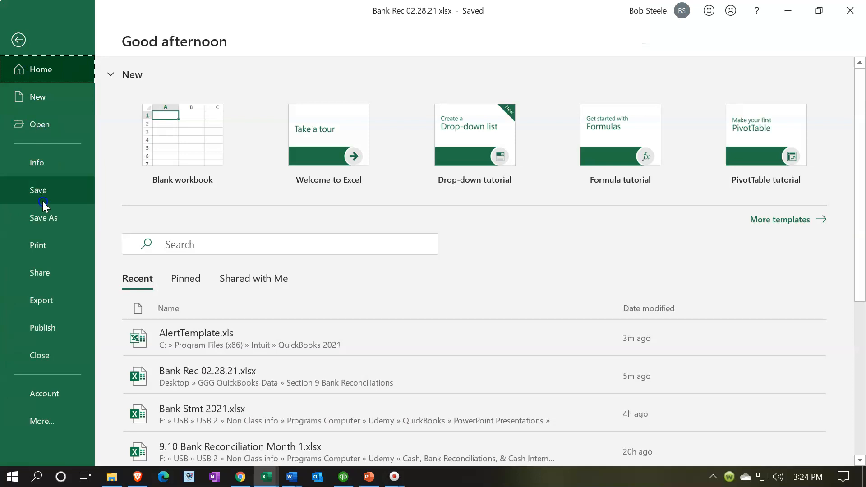
click(49, 220)
click(49, 242)
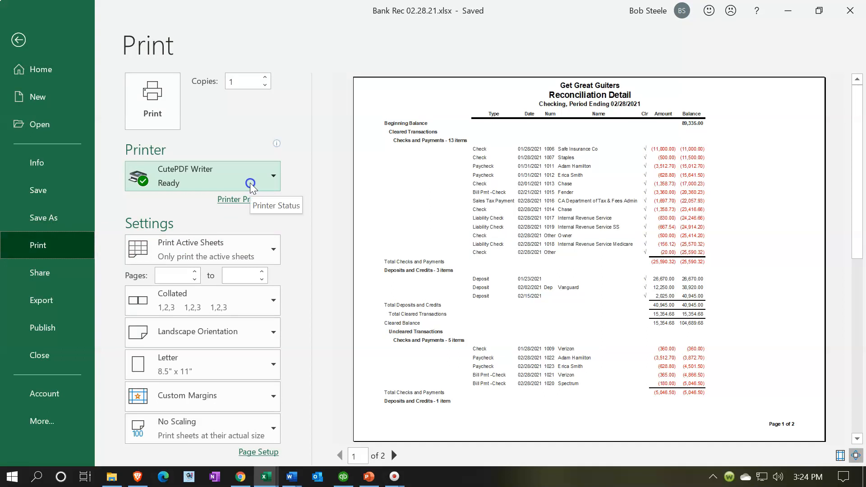
click(264, 251)
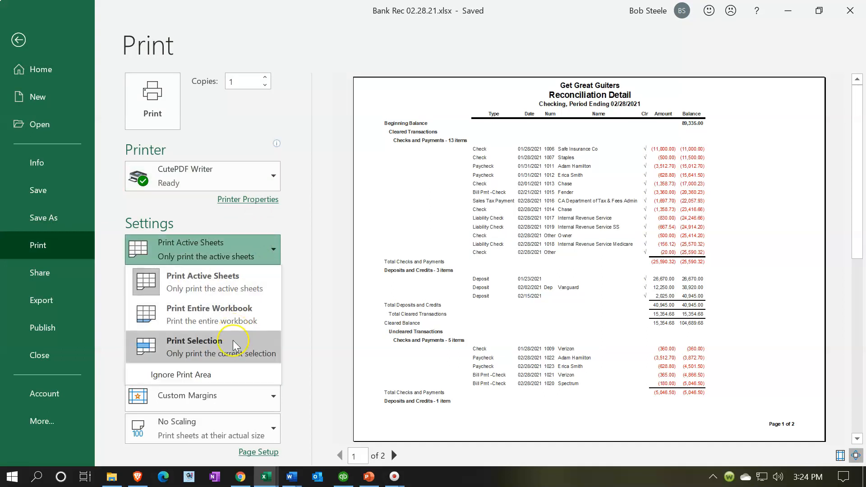
click(234, 323)
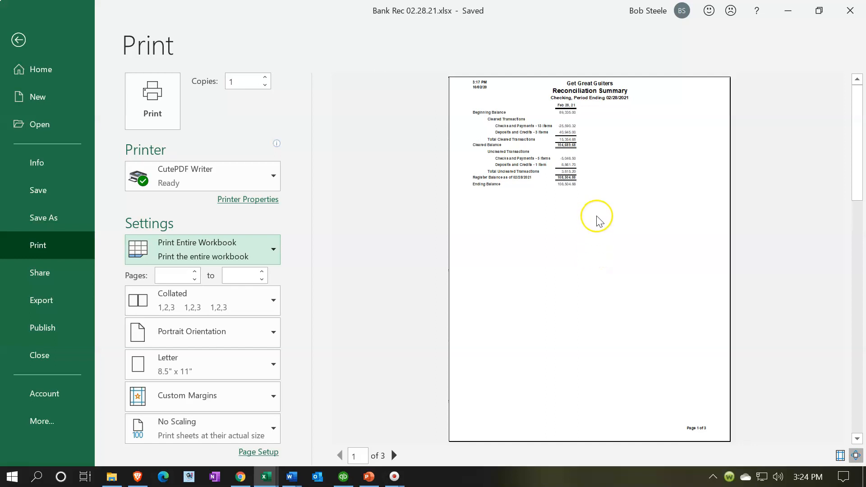
scroll(598, 221, down, 1)
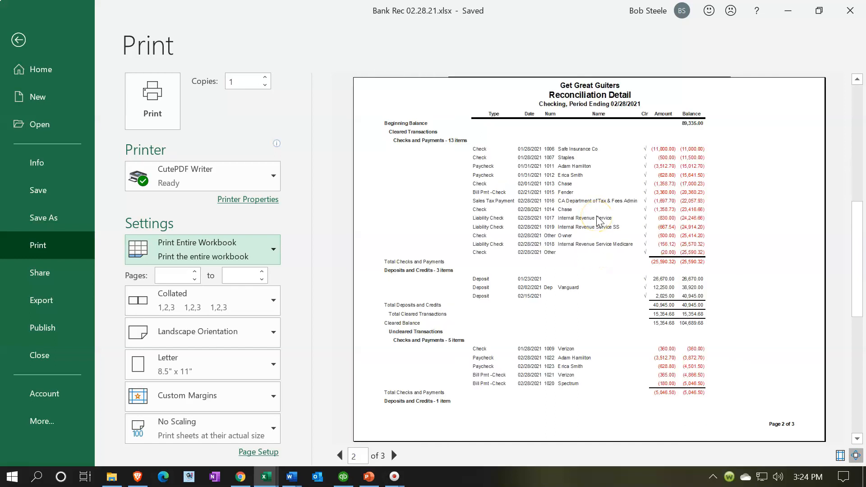
scroll(598, 221, down, 1)
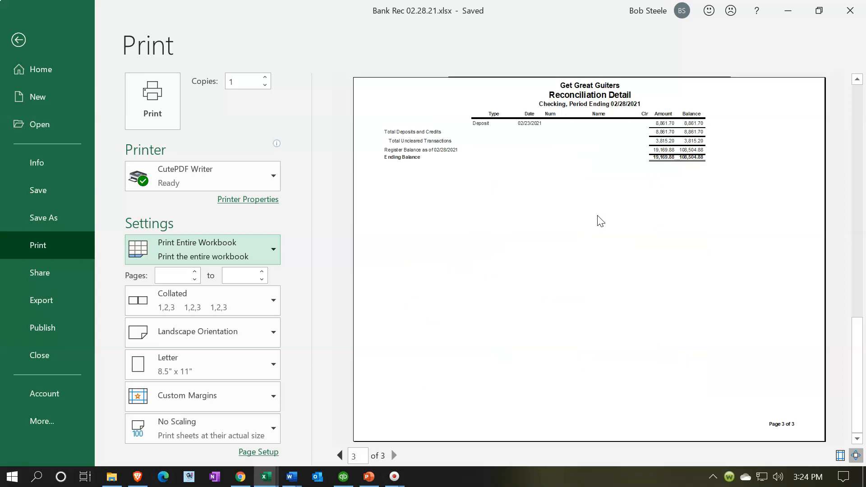
scroll(600, 221, up, 2)
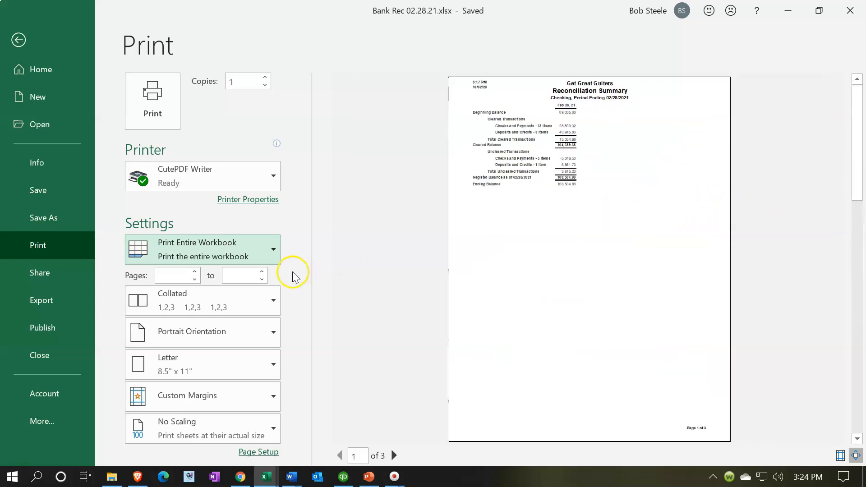
click(155, 97)
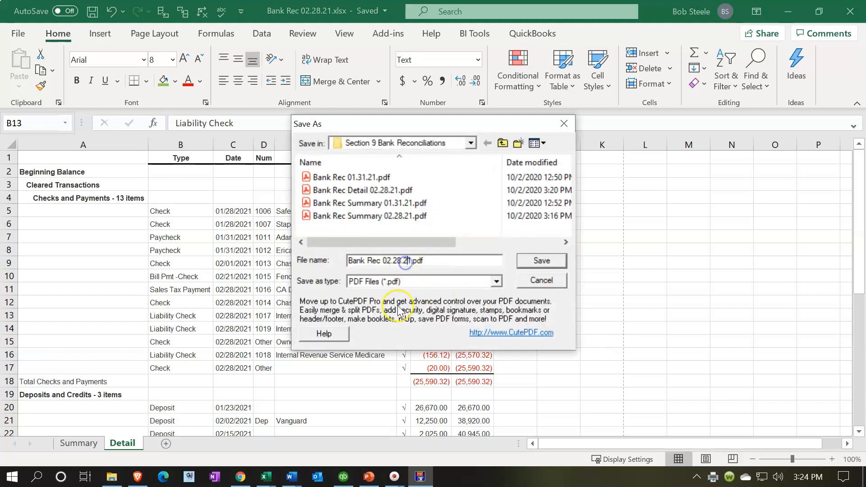
click(554, 261)
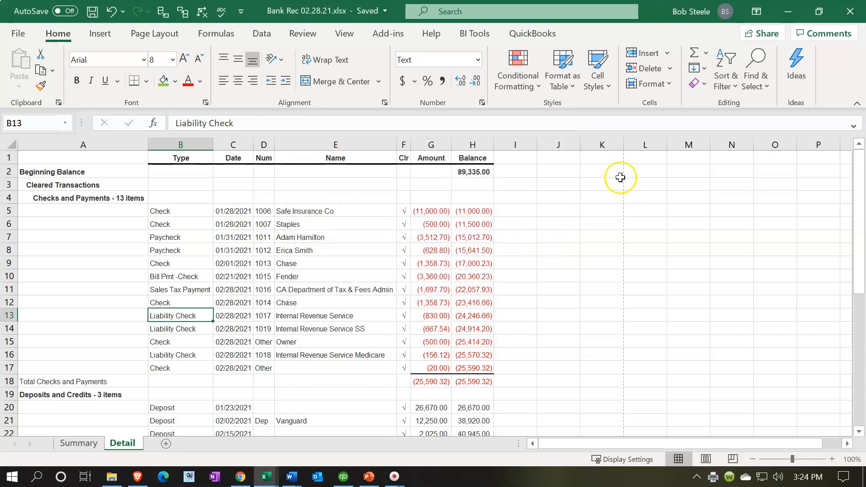
- Switch to File Explorer, open Section 9 Bank Reconciliations inside the desktop's GGG QuickBooks Data folder, and display its files as large icons
click(785, 15)
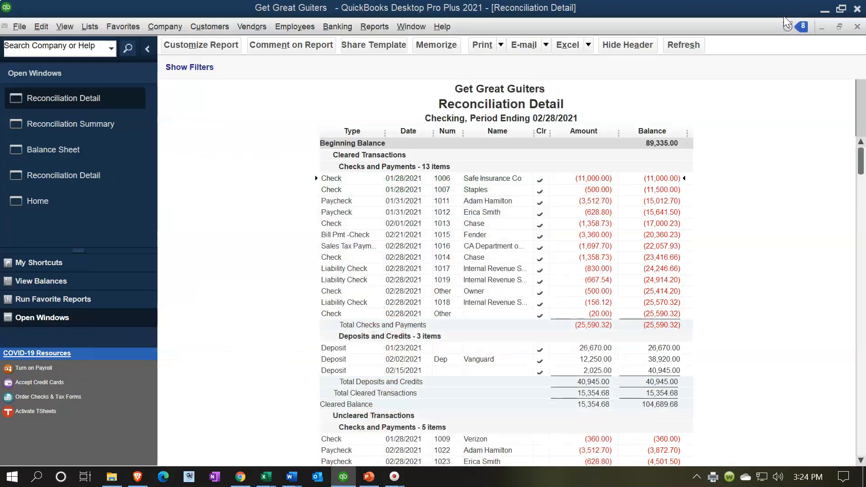
click(823, 8)
click(283, 228)
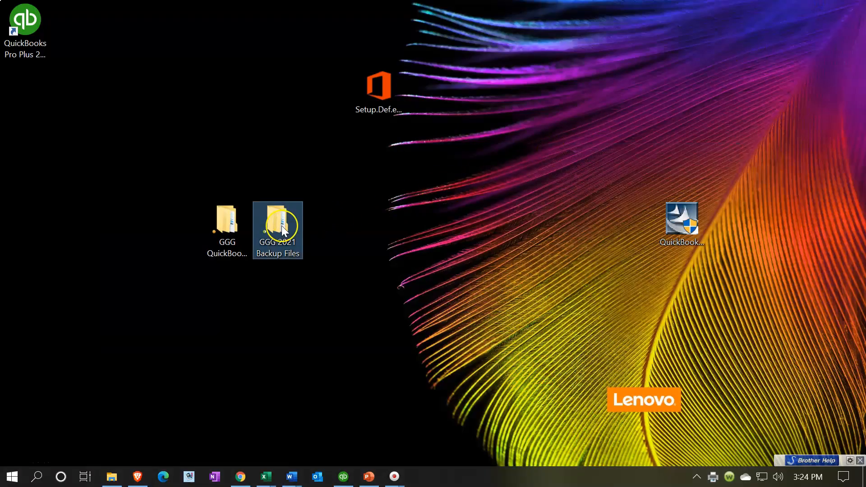
click(227, 227)
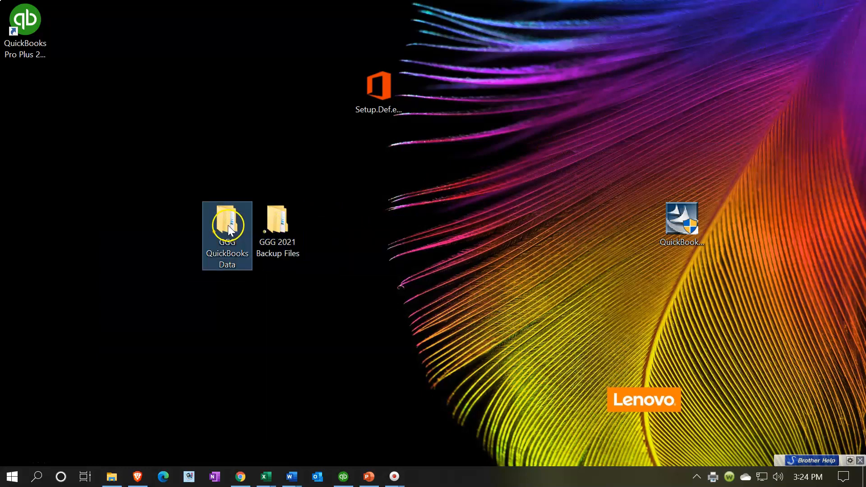
double_click(227, 226)
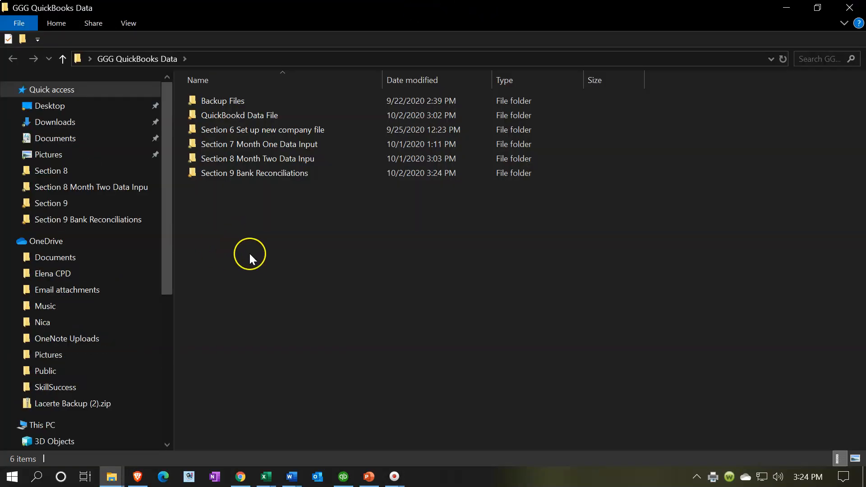
double_click(237, 167)
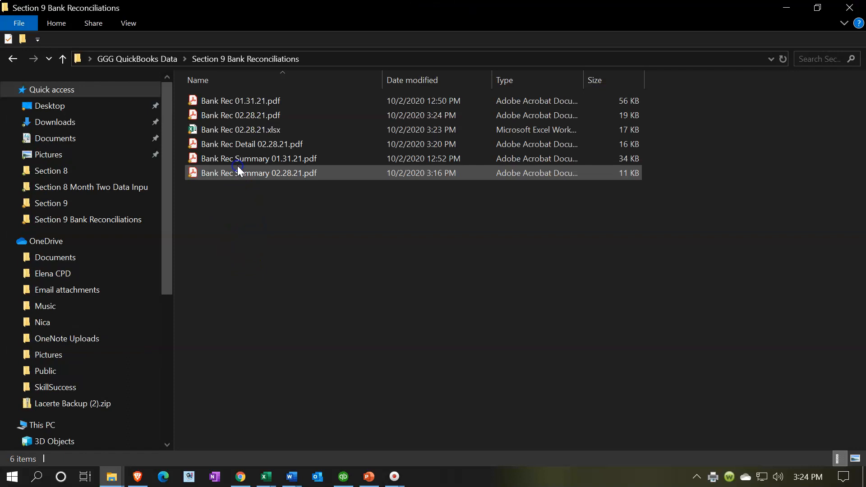
click(134, 26)
click(188, 45)
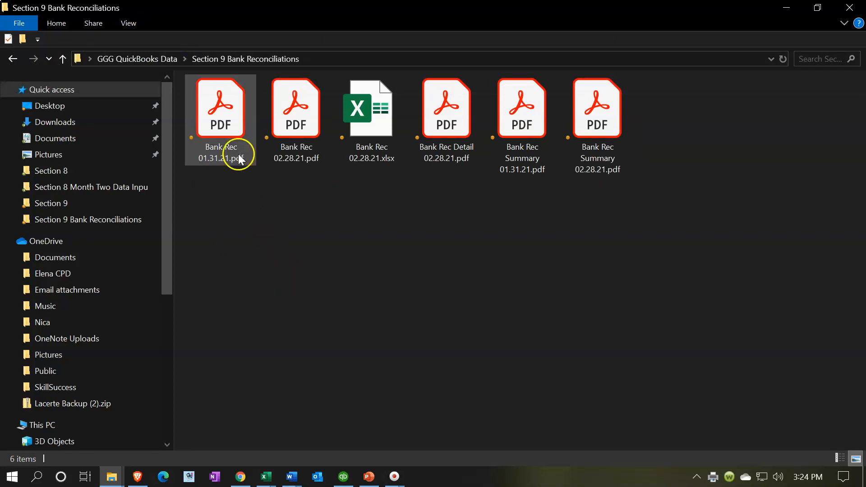
- Open Bank Rec 02.28.21.pdf, check its Reconciliation Summary and Reconciliation Detail pages, and close it
click(223, 103)
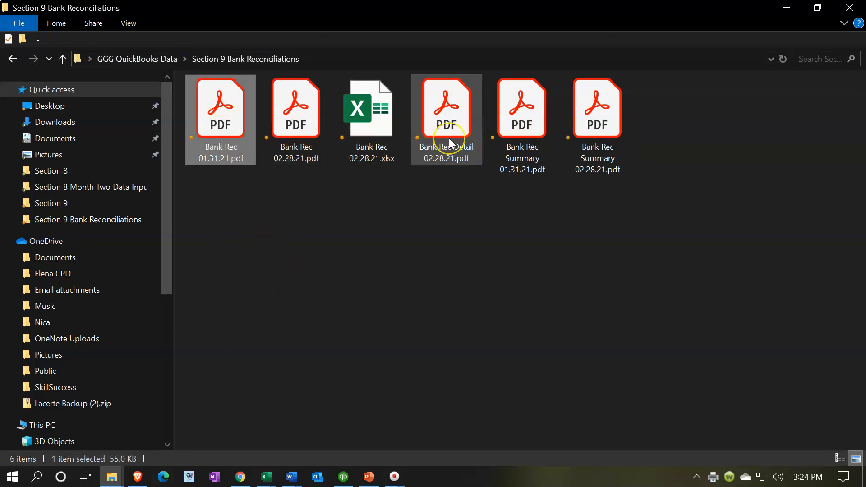
click(452, 108)
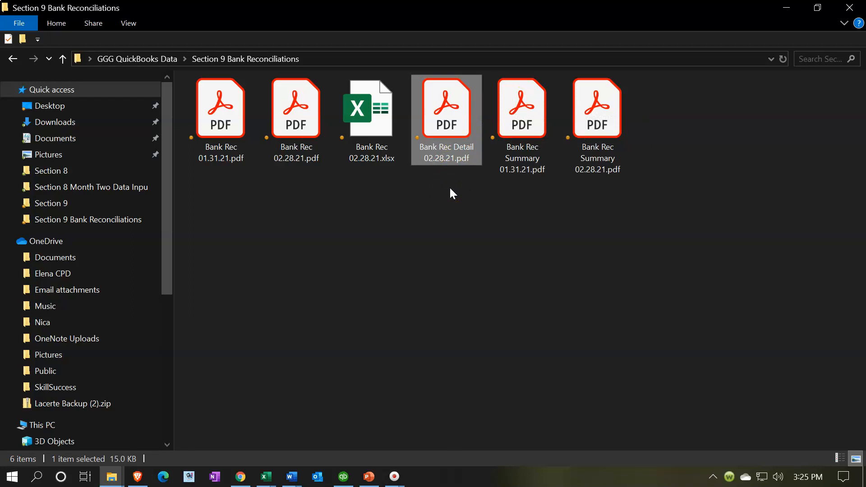
click(298, 111)
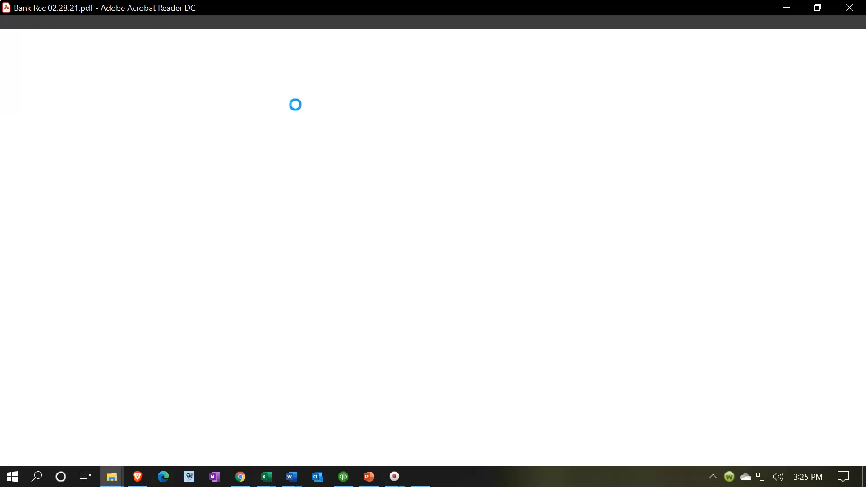
click(702, 276)
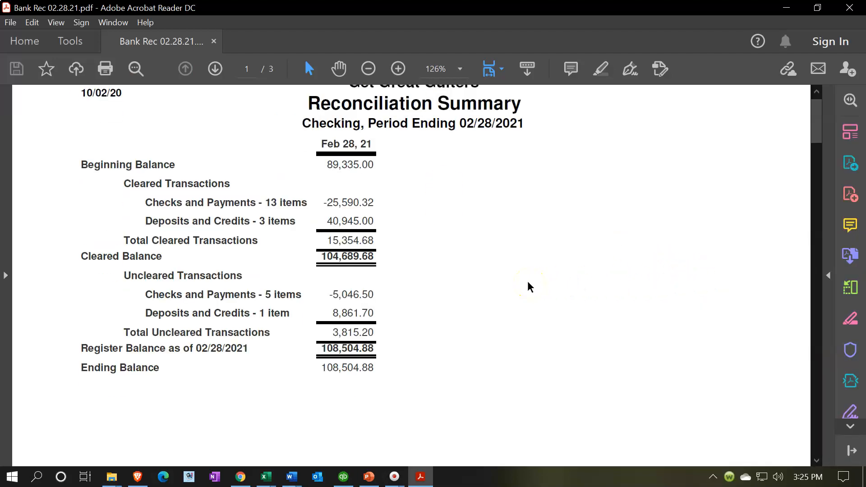
scroll(531, 288, down, 5)
ctrl+scroll(531, 287, down, 2)
scroll(530, 287, down, 7)
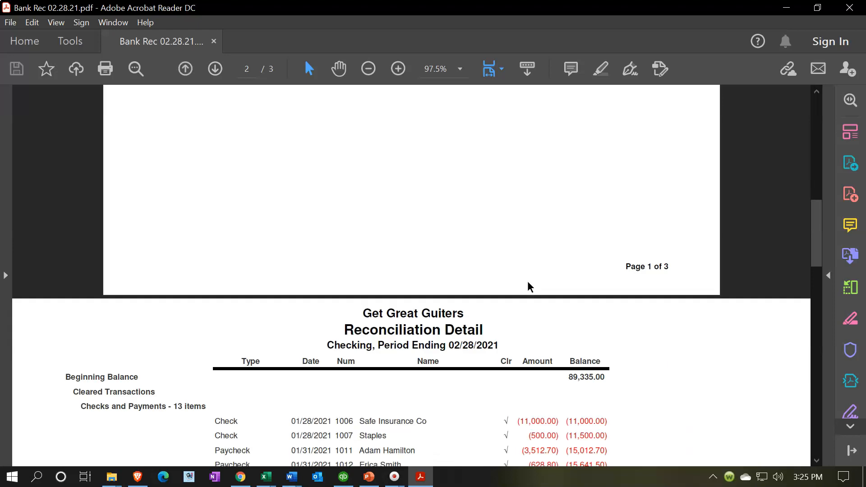
scroll(527, 282, up, 1)
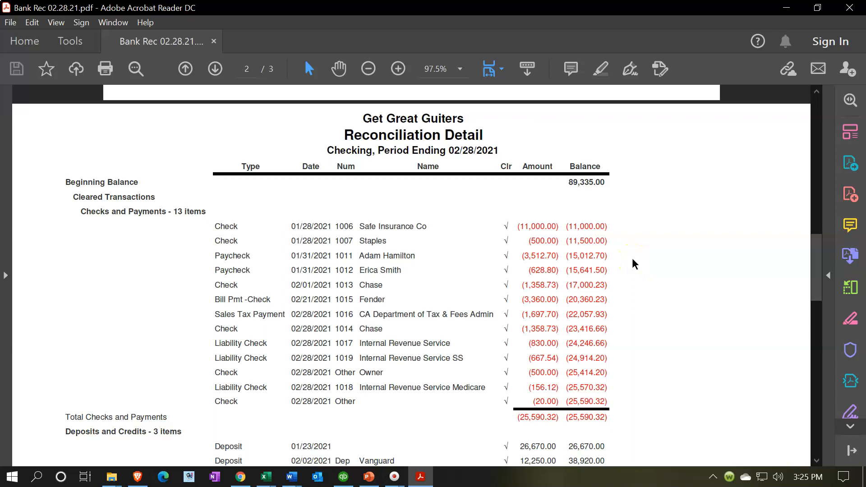
scroll(633, 264, down, 3)
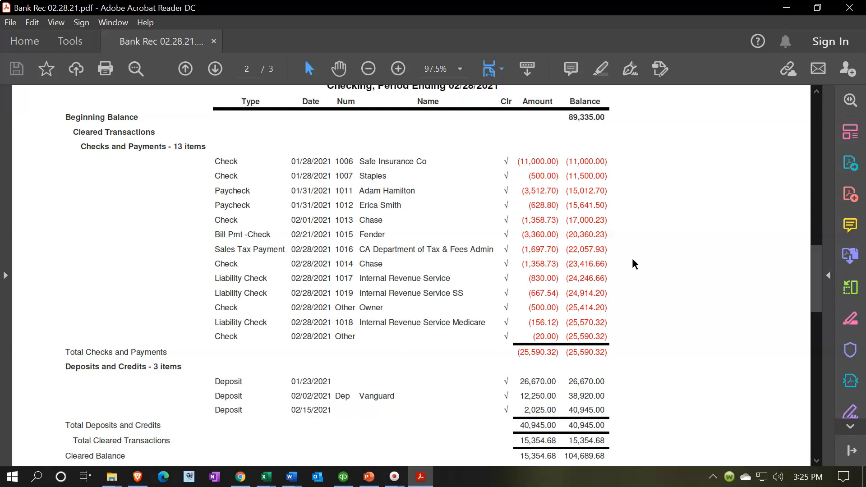
scroll(633, 264, down, 9)
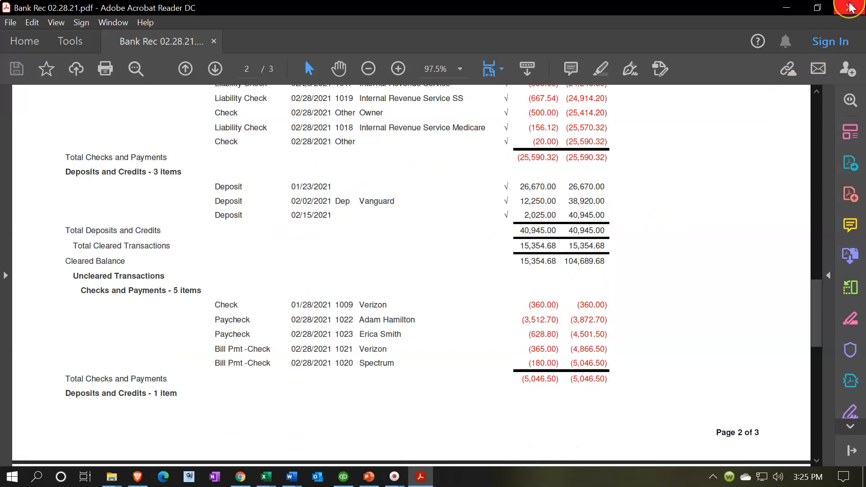
click(849, 7)
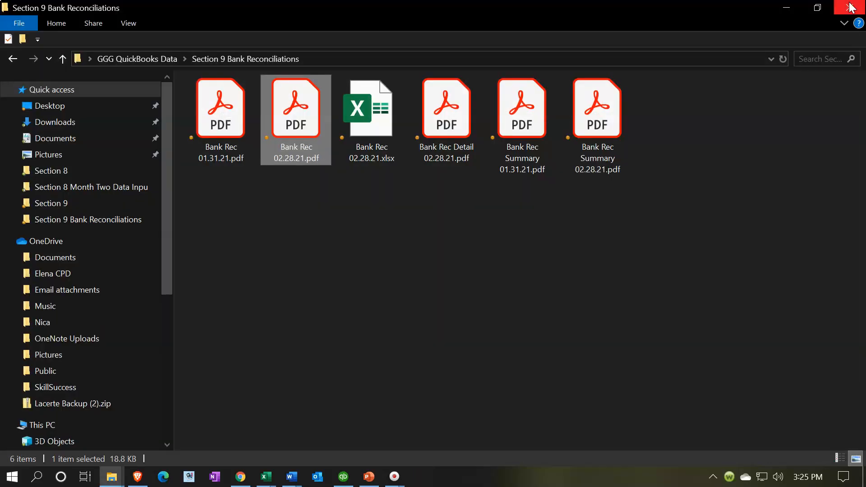
- Create a new folder named Bank Rec in the Section 9 Bank Reconciliations folder
right_click(351, 283)
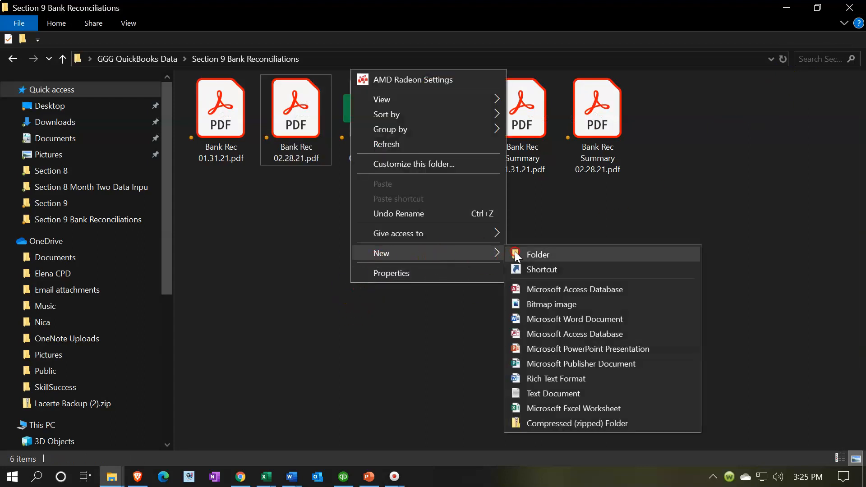
click(516, 252)
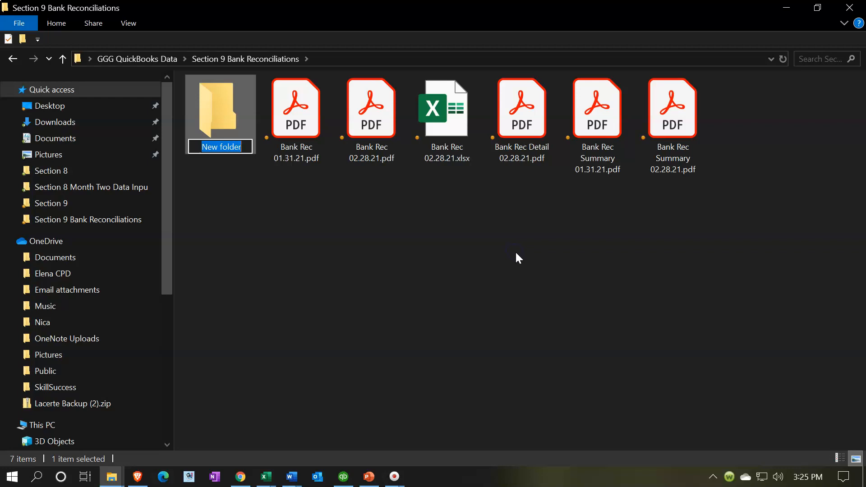
text(Bank Rec)
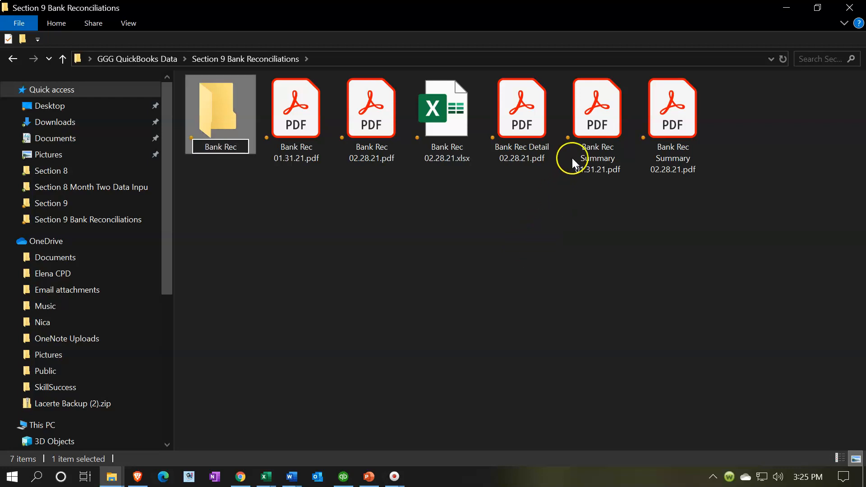
- Move Bank Rec Summary 02.28.21.pdf and Bank Rec Detail 02.28.21.pdf into the Bank Rec folder, check its contents, and return to the parent folder
click(673, 125)
drag(691, 112, 217, 140)
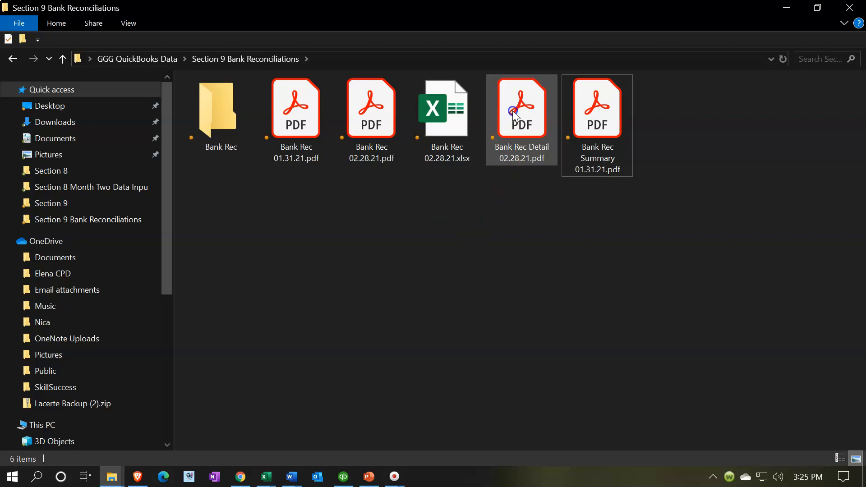
drag(515, 115, 201, 131)
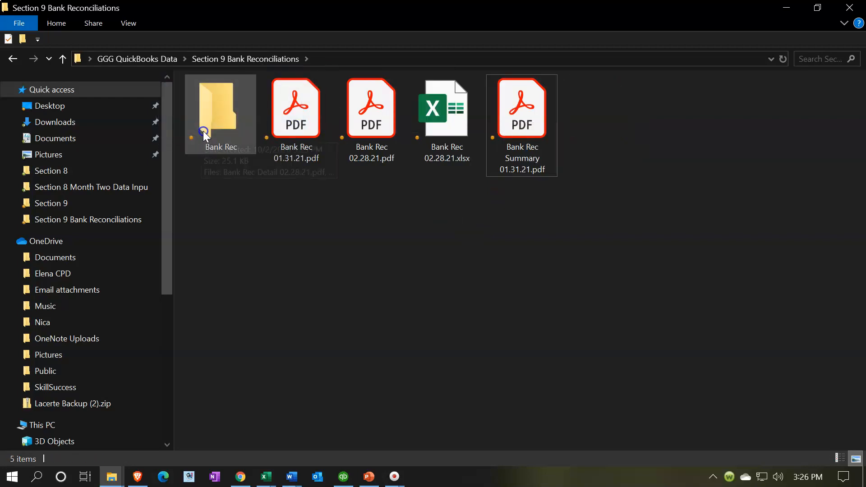
double_click(233, 131)
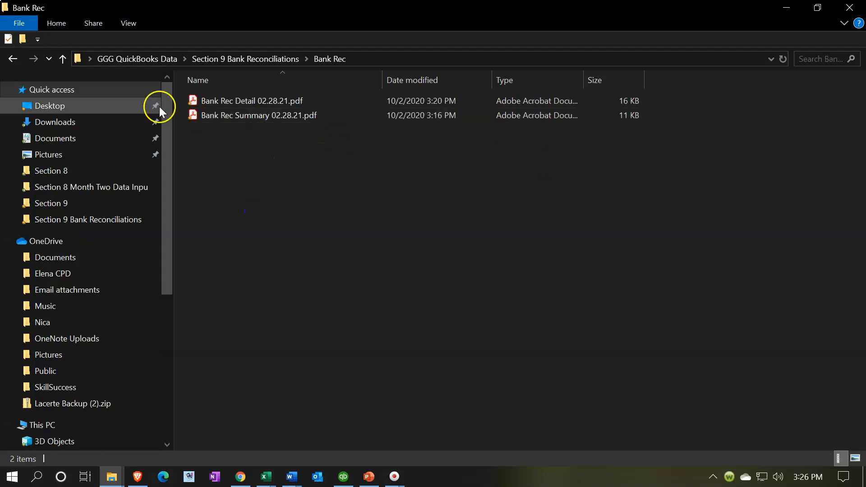
click(13, 58)
- Compress the Bank Rec folder into a zip file in the same location
click(215, 129)
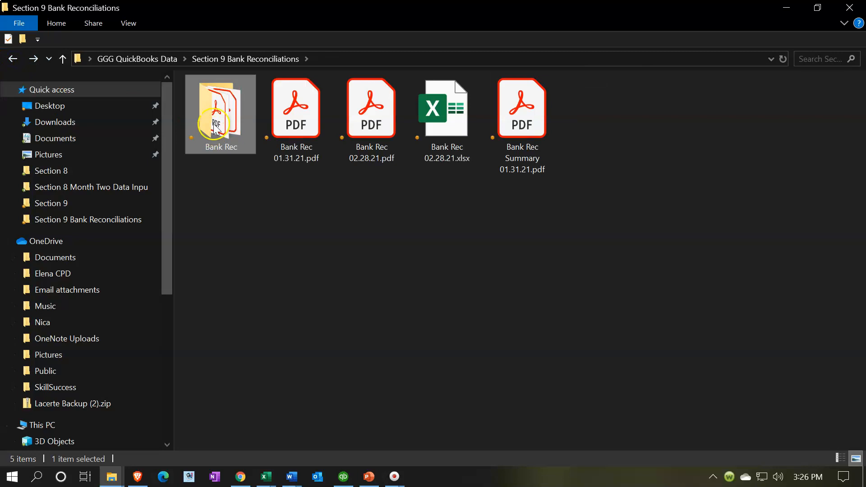
right_click(215, 126)
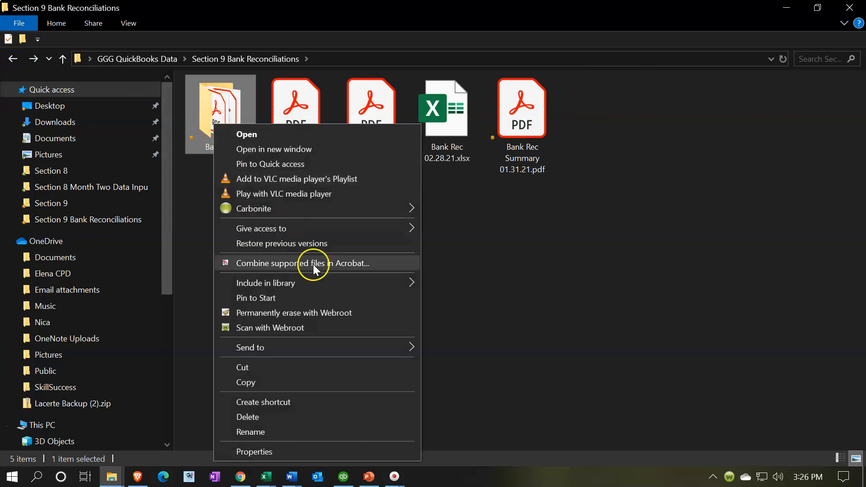
mouse_move(355, 341)
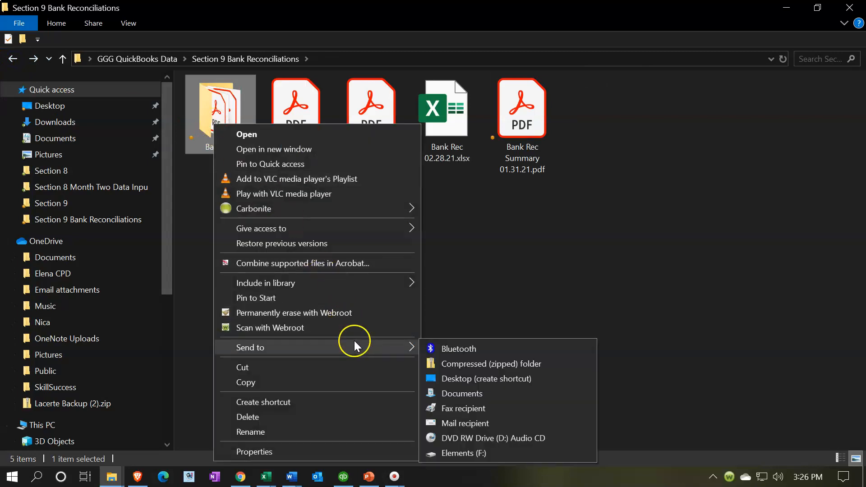
click(449, 363)
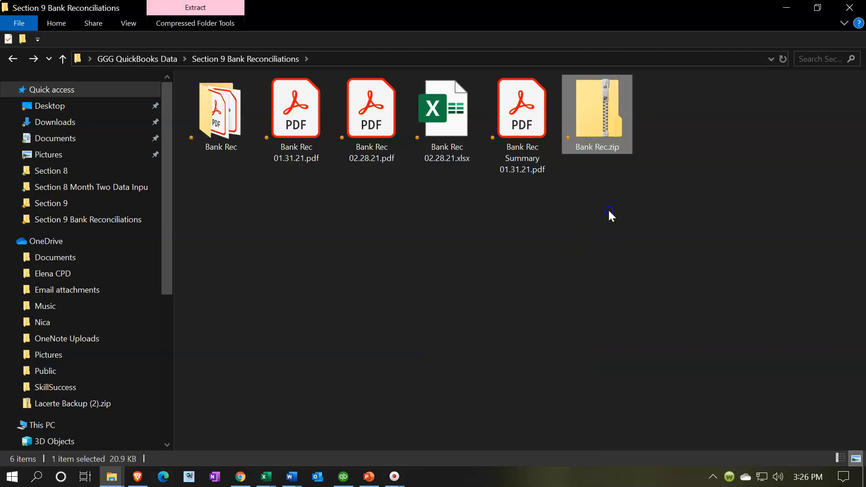
click(600, 171)
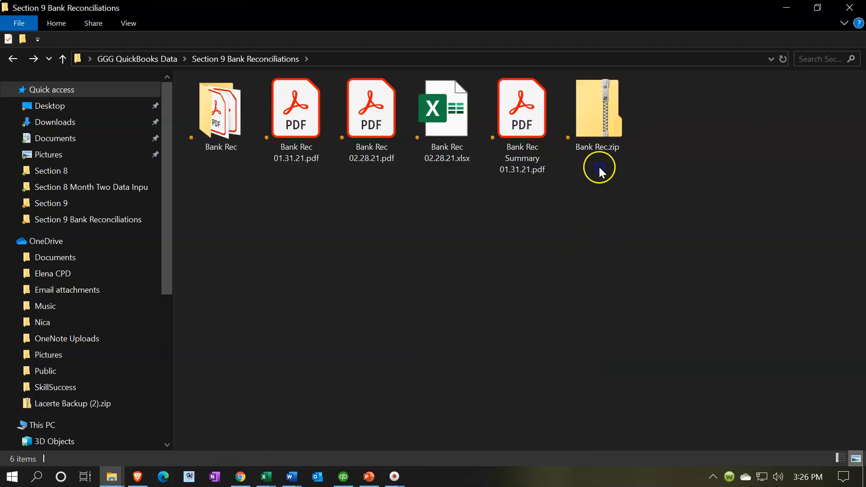
- Rename the Bank Rec zip file as Bank Rec 02.28.21.zip
right_click(600, 139)
click(639, 431)
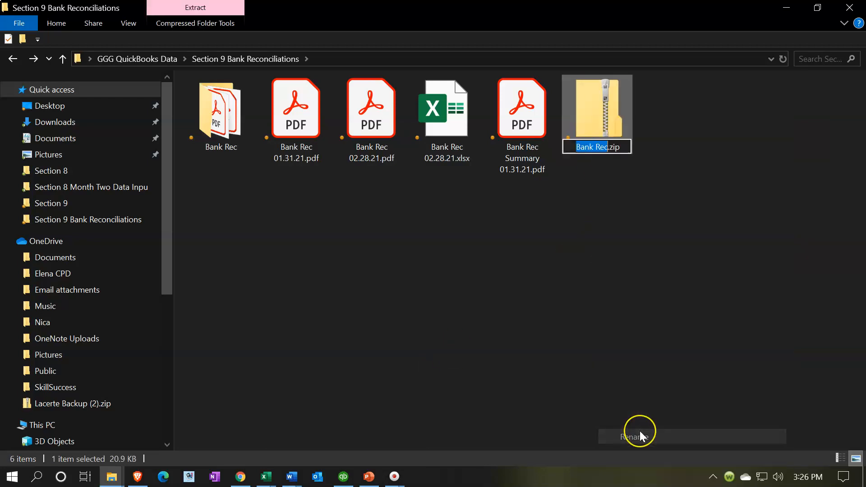
key(BackSpace)
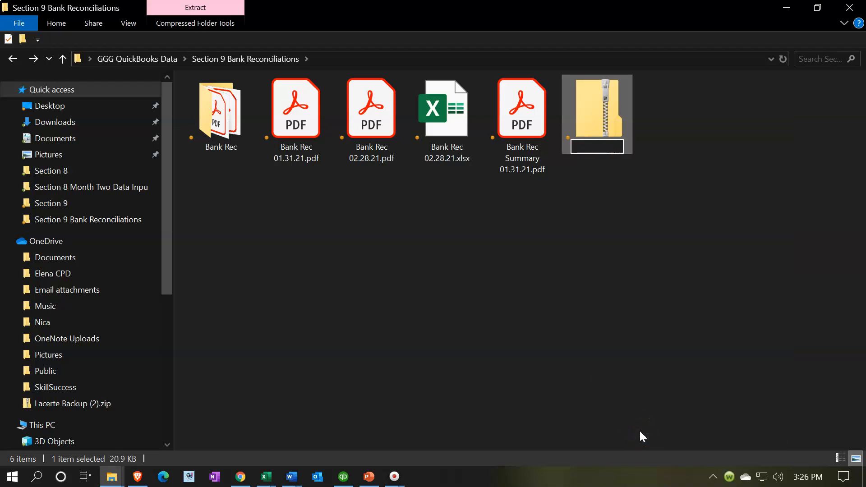
text(Bank Rec)
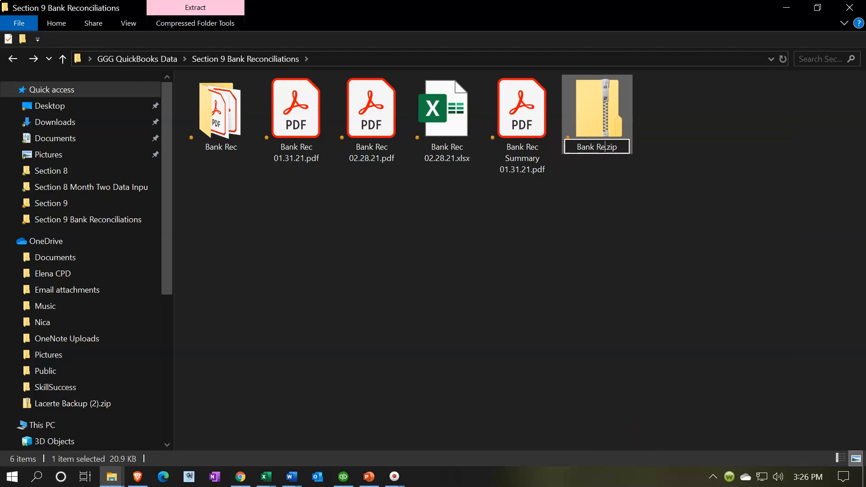
key(BackSpace)
key(BackSpace)
key(BackSpace)
text(c )
text(02.28)
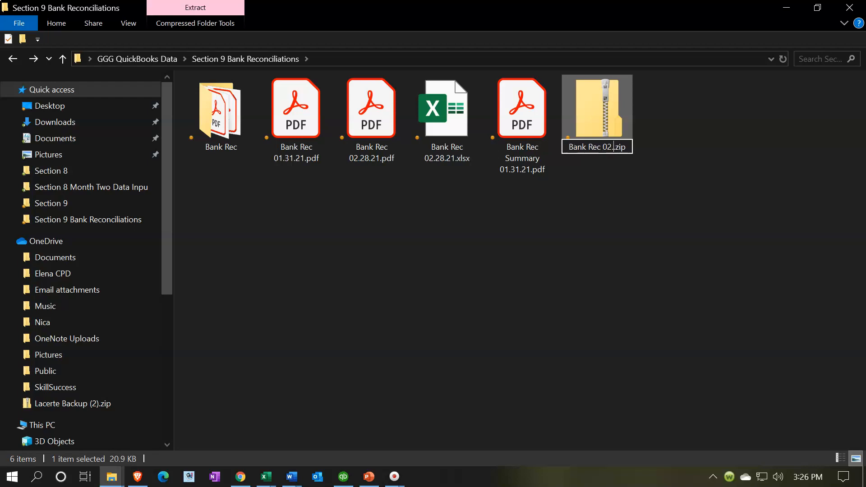
text(.2)
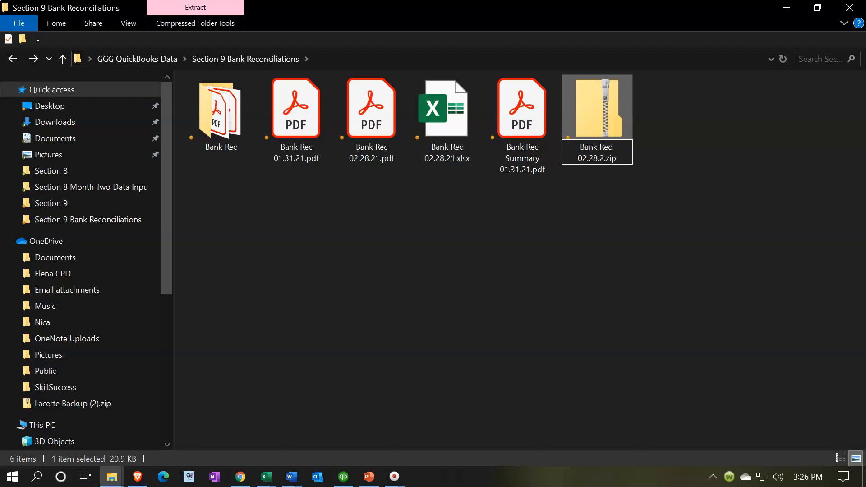
text(1)
key(Return)
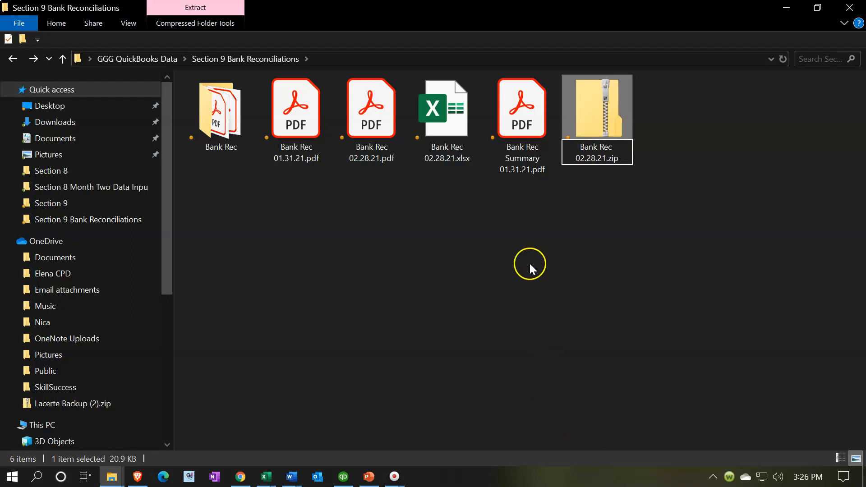
click(533, 115)
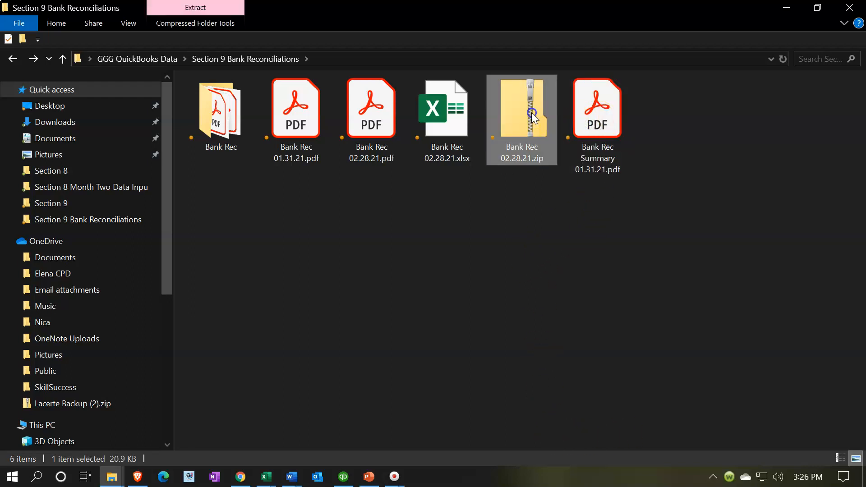